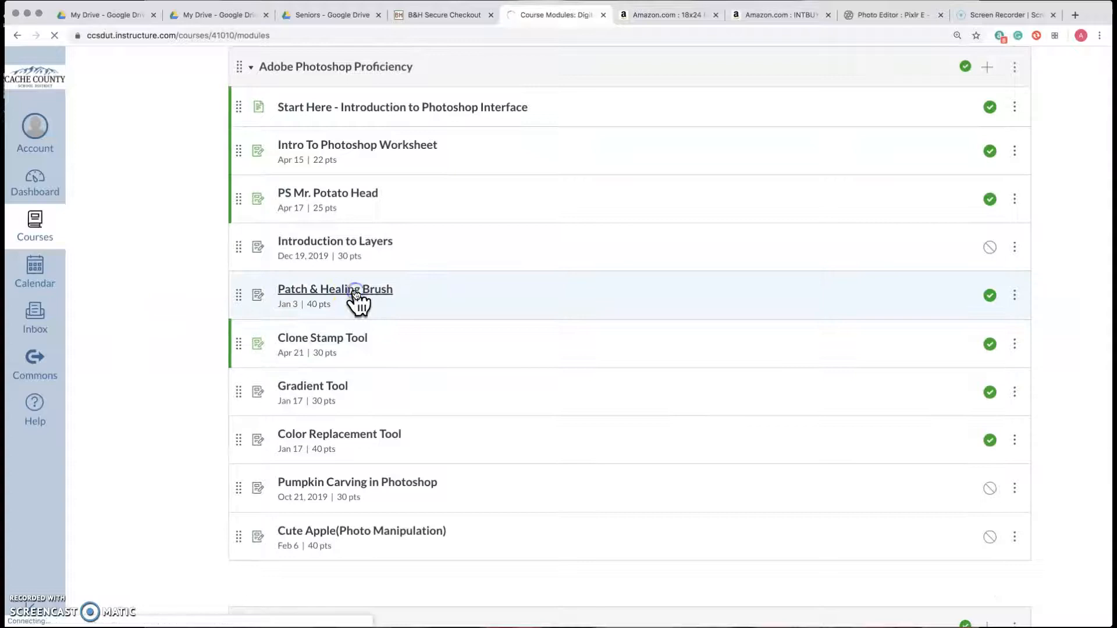
Open the Portrait link in the Patch & Healing Brush assignment and download portrait.jpg
click(659, 301)
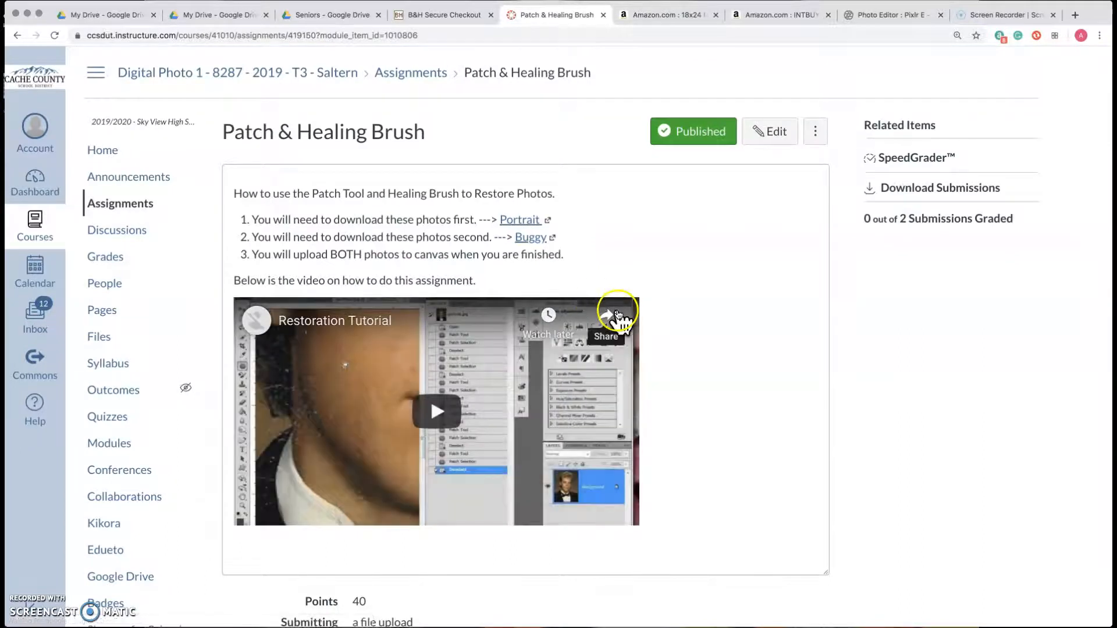
click(553, 240)
click(526, 224)
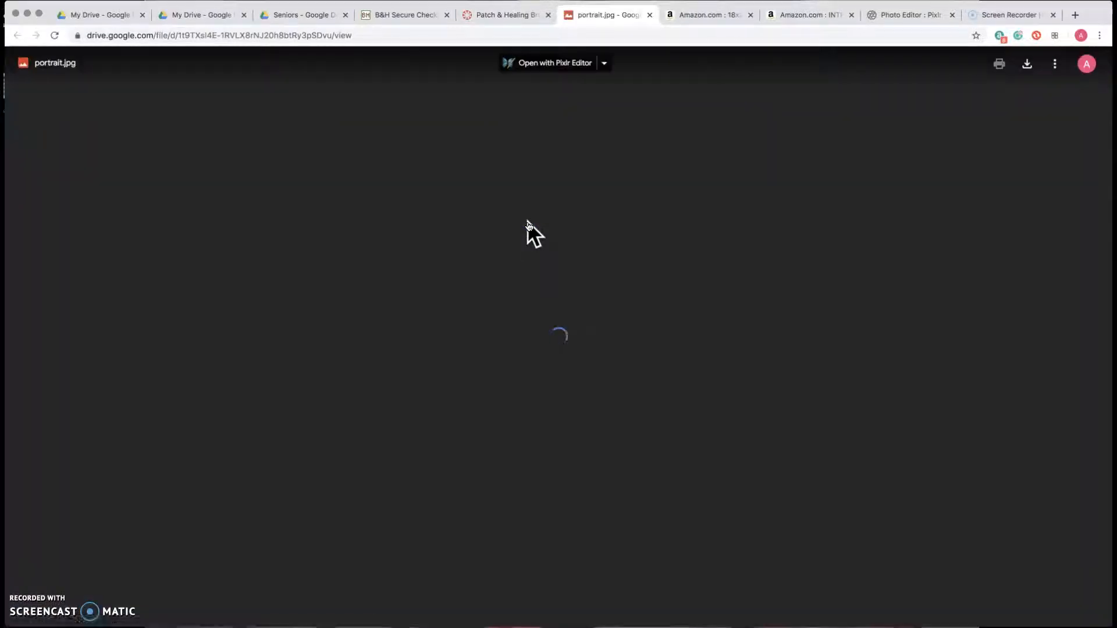
click(1034, 68)
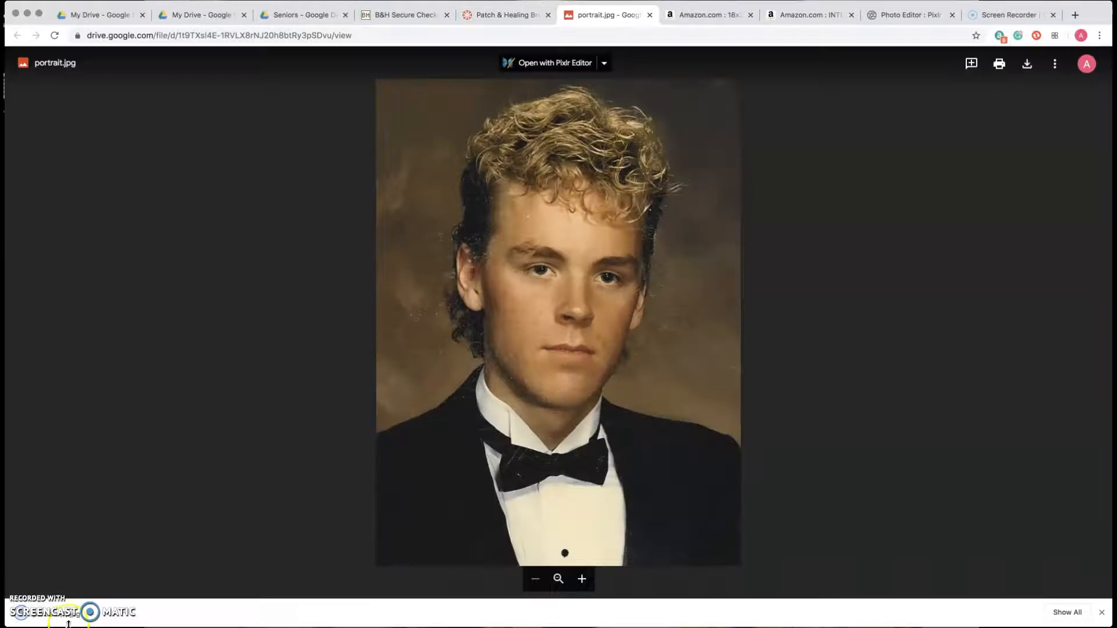
Switch to Pixlr E, open portrait (1).jpg from the Downloads folder and choose the Heal tool
click(911, 16)
click(182, 243)
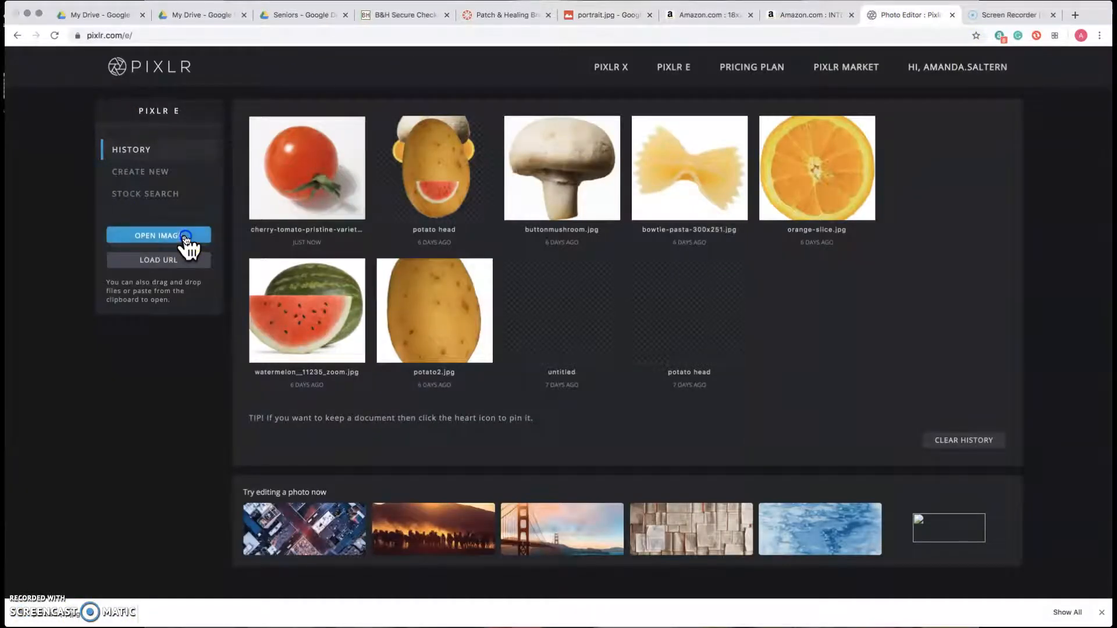
click(407, 178)
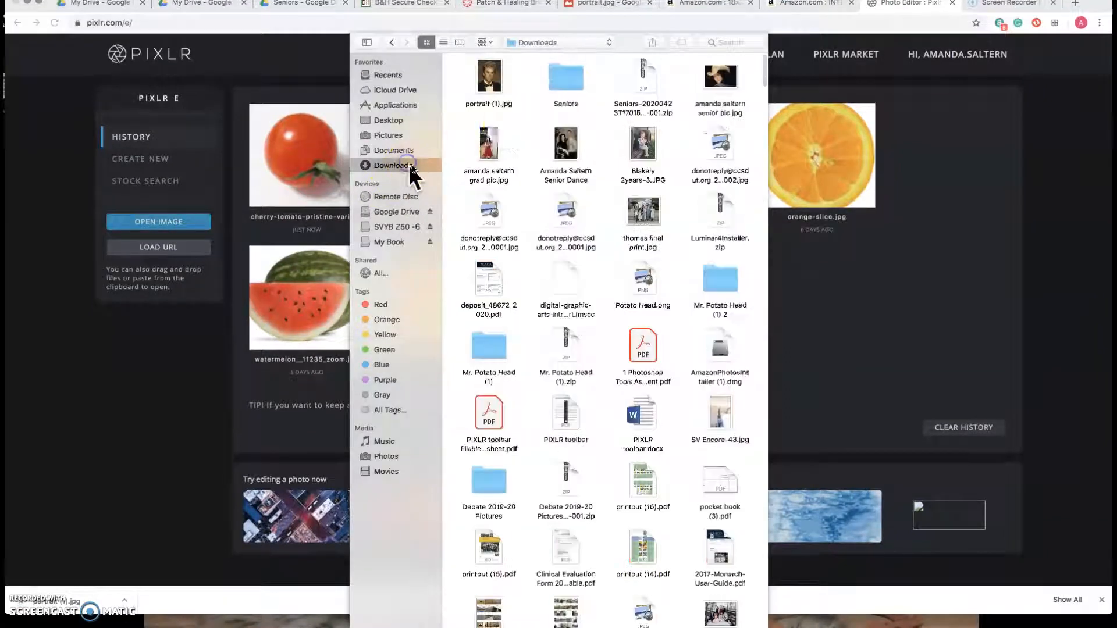
click(491, 79)
key(Return)
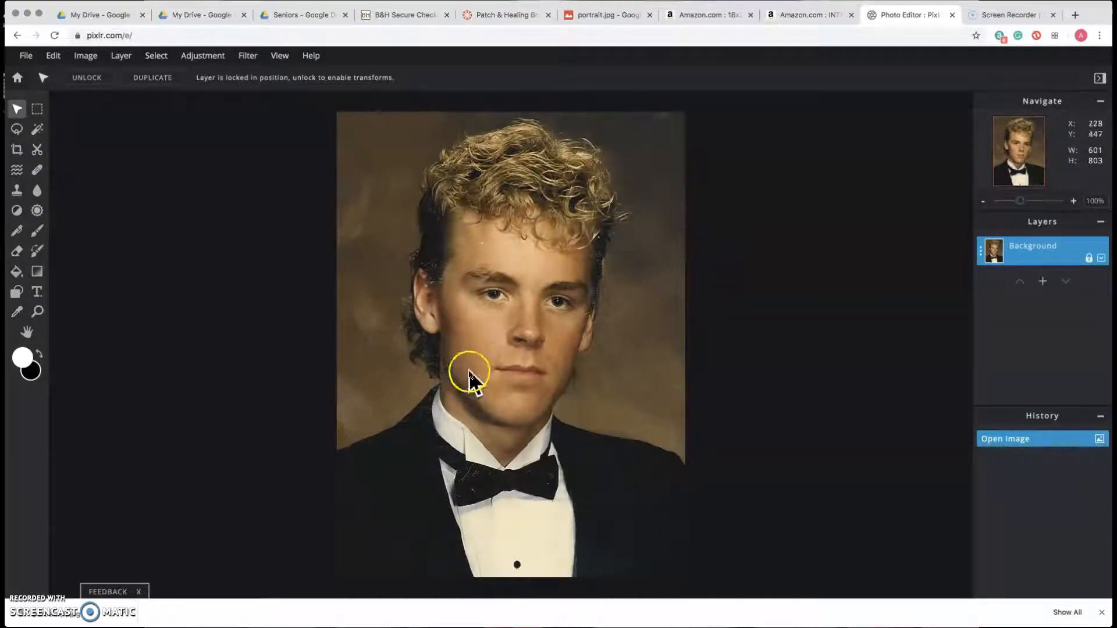
scroll(588, 343, up, 4)
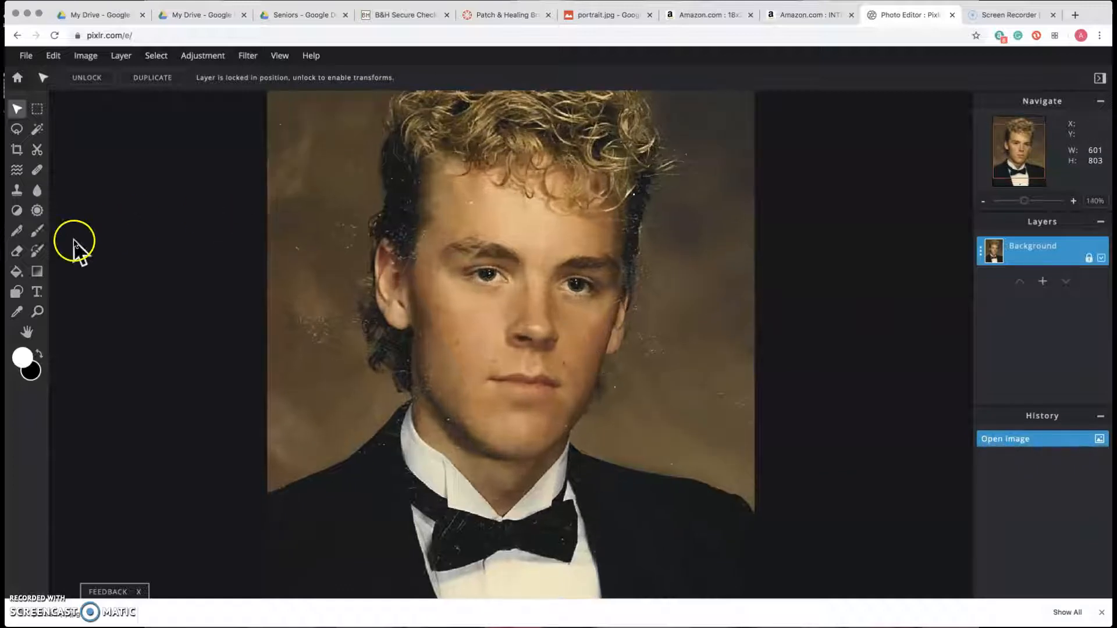
click(37, 170)
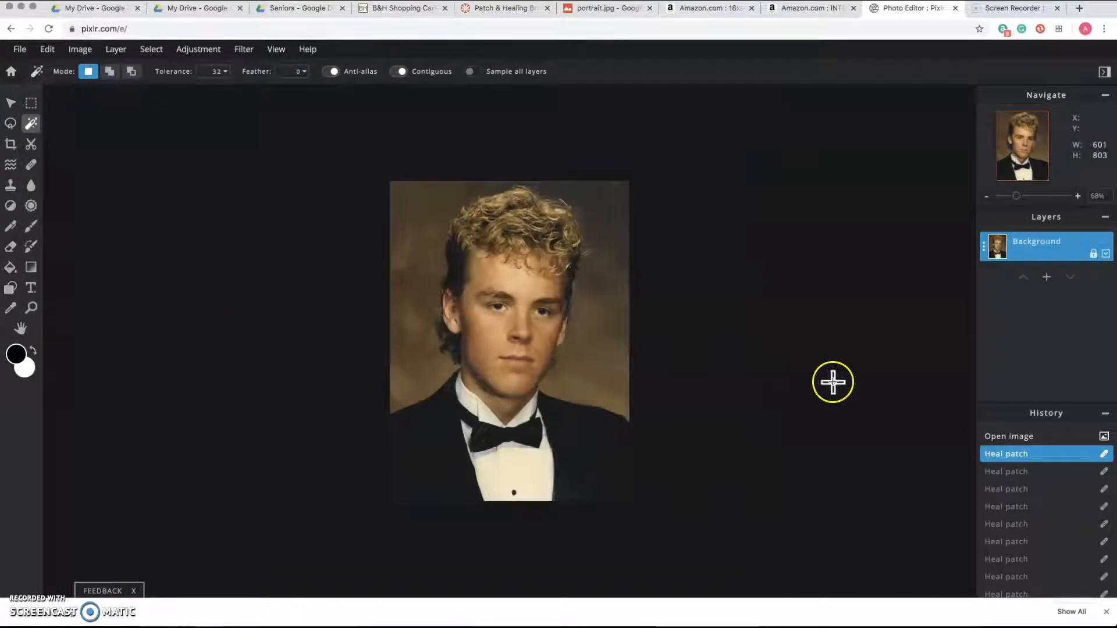
Duplicate the portrait's Background layer
click(1042, 254)
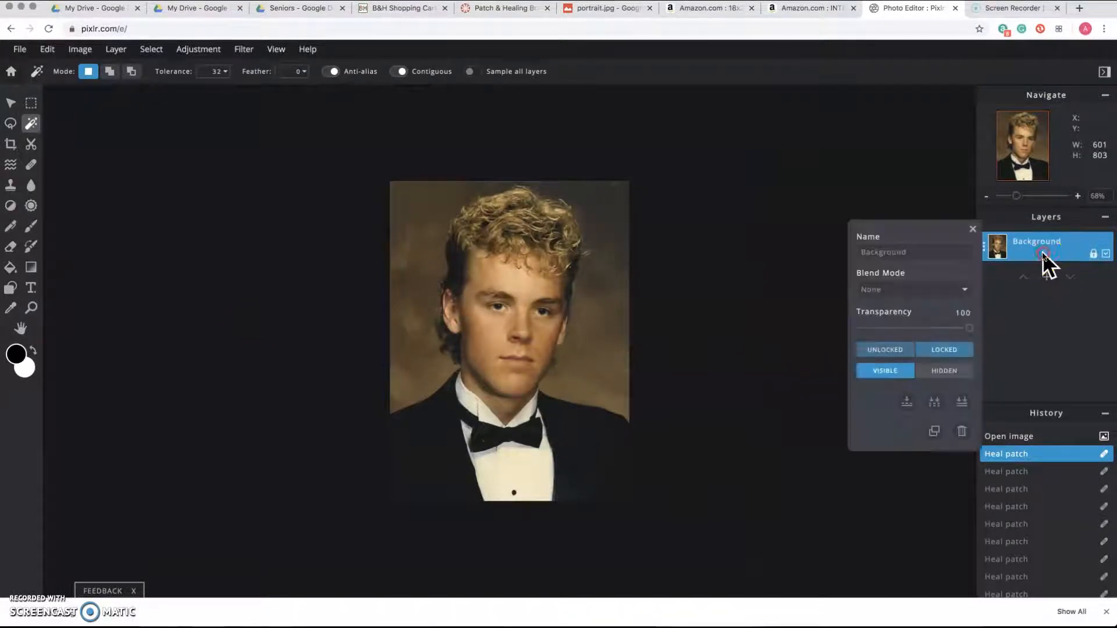
click(943, 440)
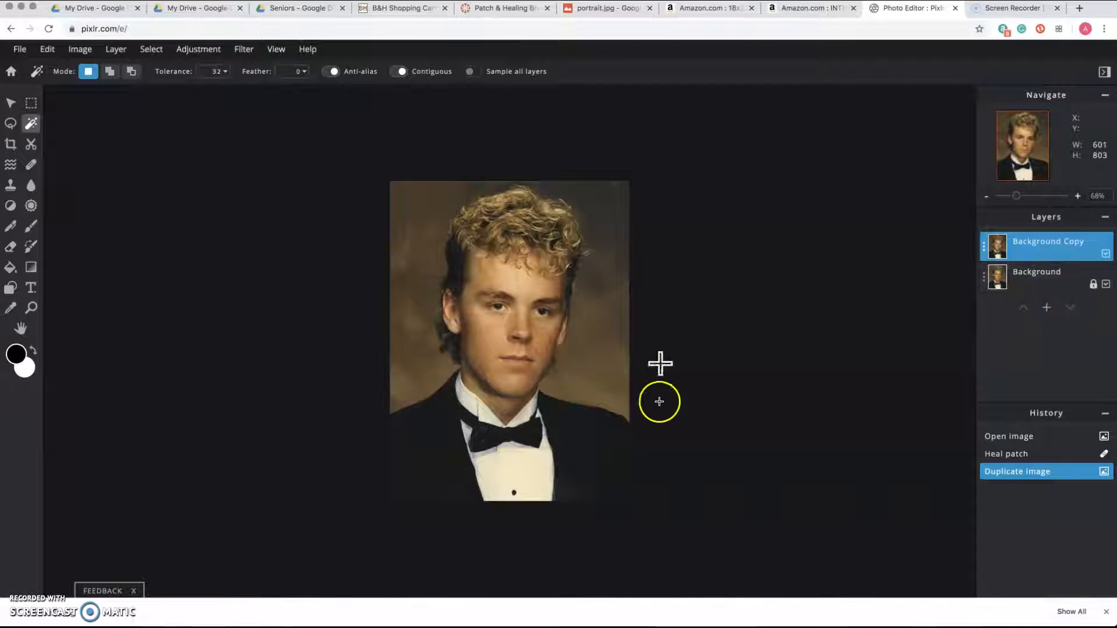
Select the black tuxedo jacket on the Background Copy layer with the magic wand at tolerance 32
key(ctrl+1)
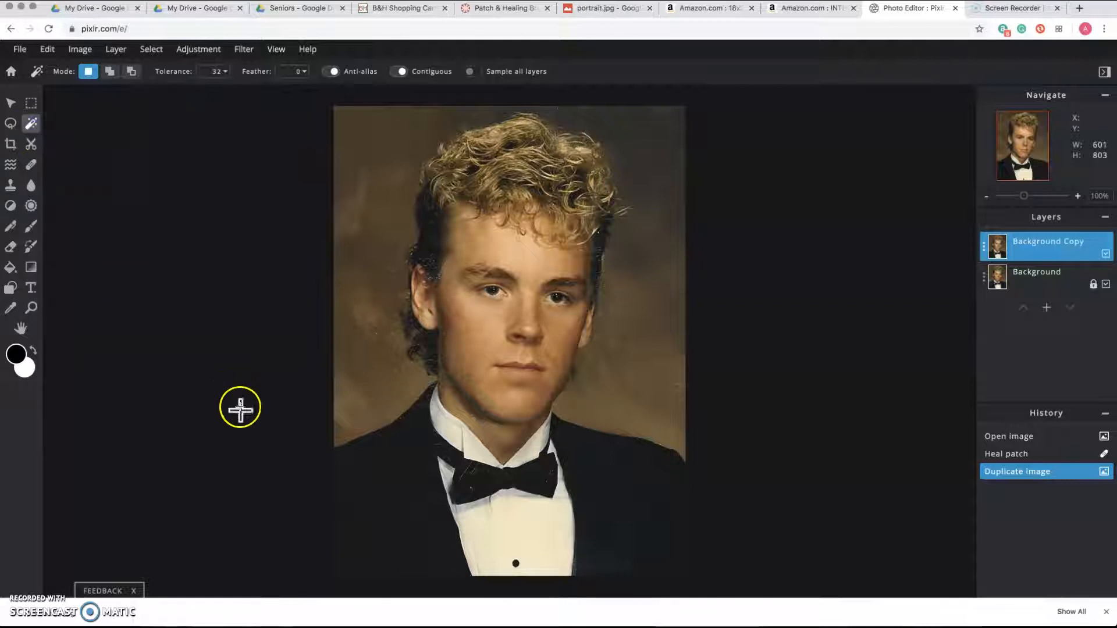
click(378, 468)
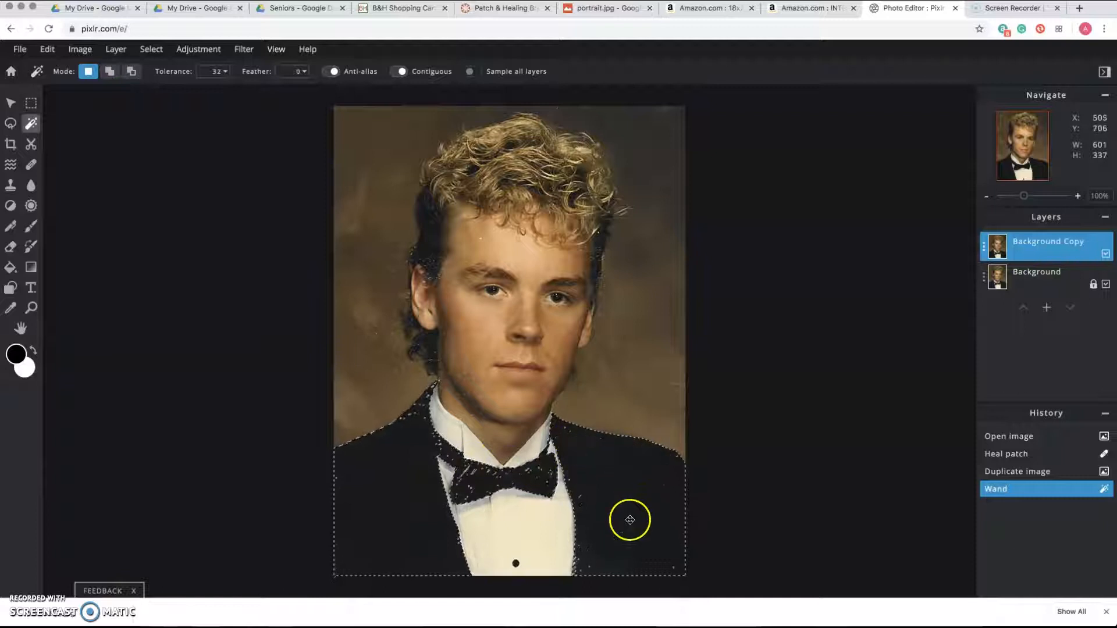
click(608, 515)
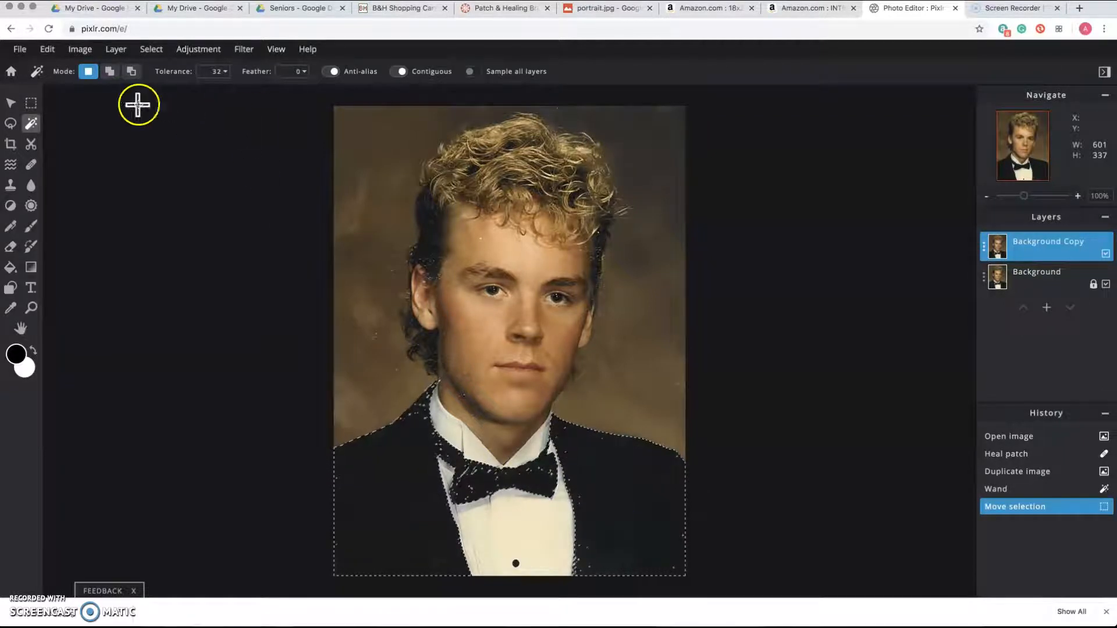
Set the wand to add to the selection and include the missed areas of the bow tie and jacket
click(109, 71)
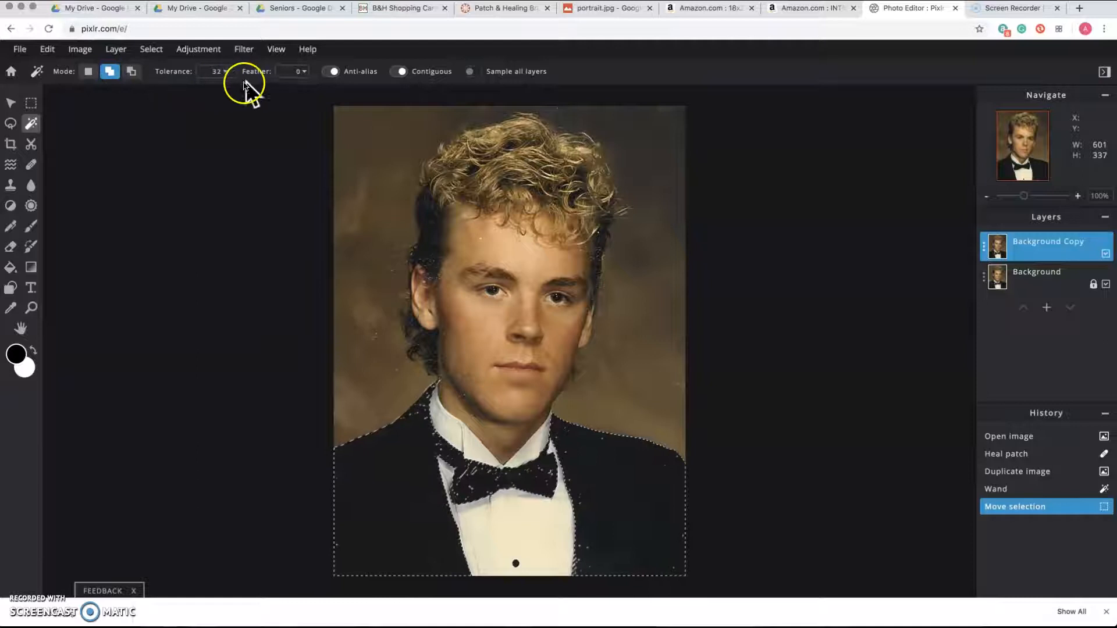
click(466, 463)
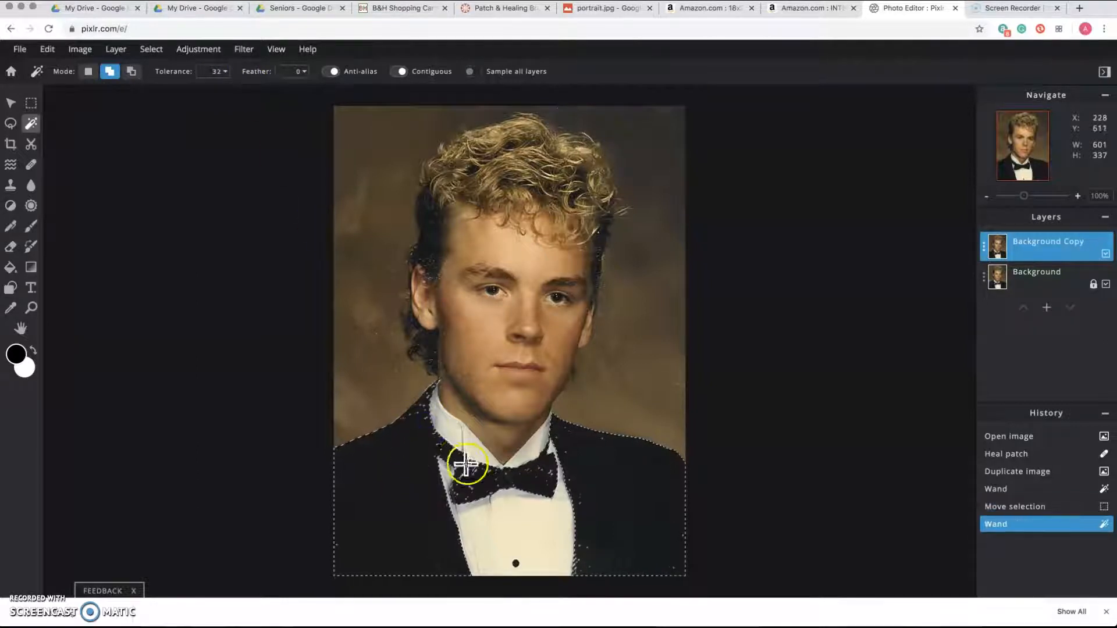
click(469, 472)
click(462, 488)
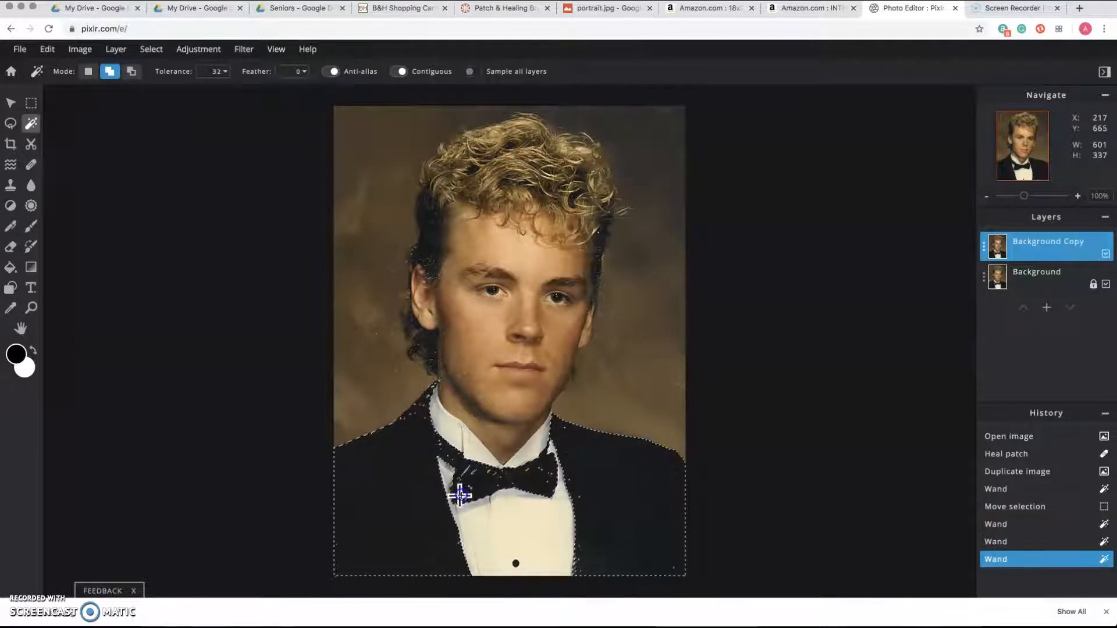
click(460, 496)
click(482, 477)
click(588, 474)
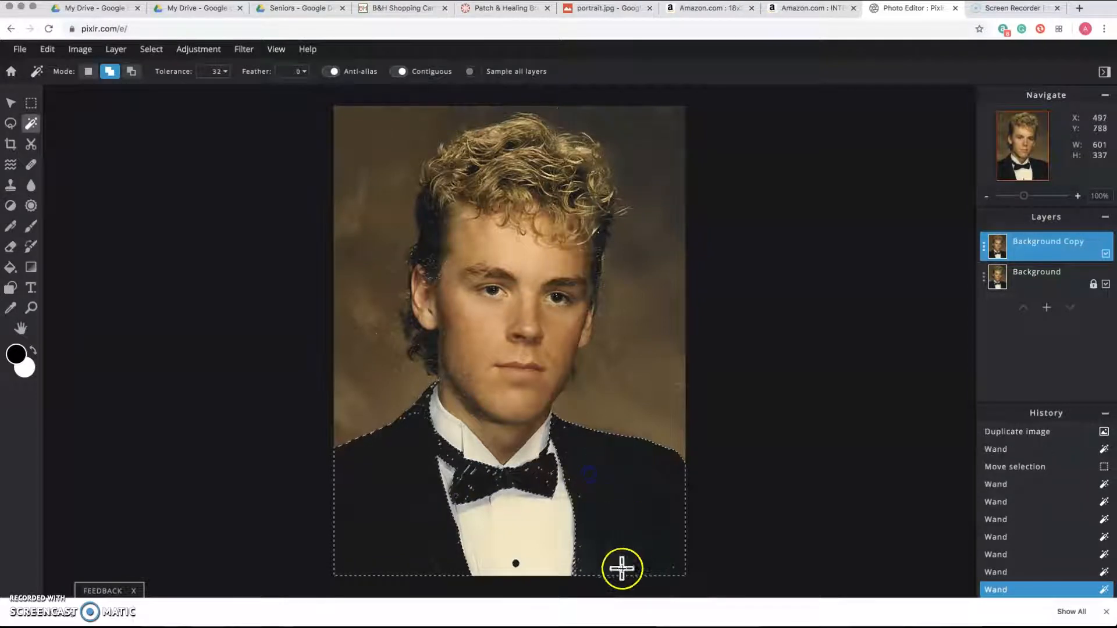
click(584, 569)
click(662, 544)
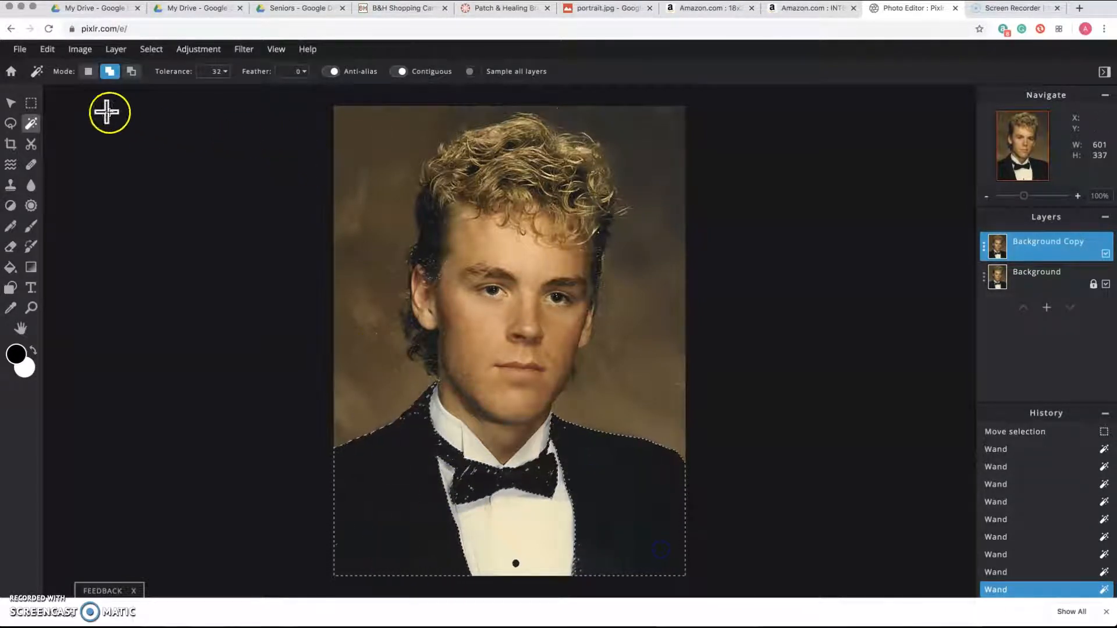
Add the remaining unselected specks around the collar and bow tie to the selection with the freehand lasso in add mode
click(16, 127)
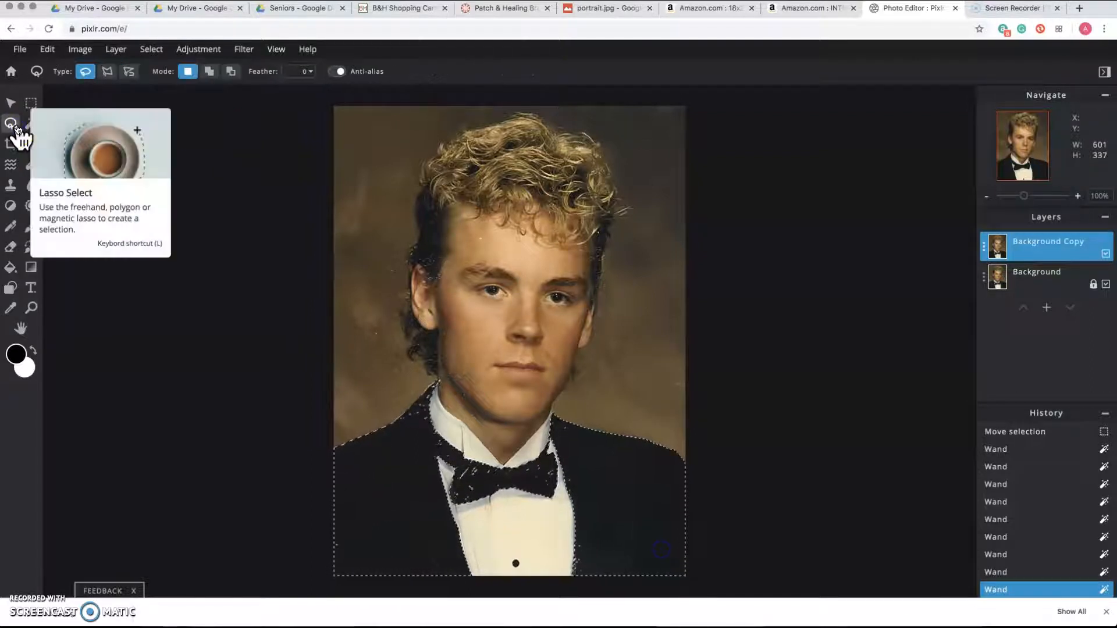
click(209, 72)
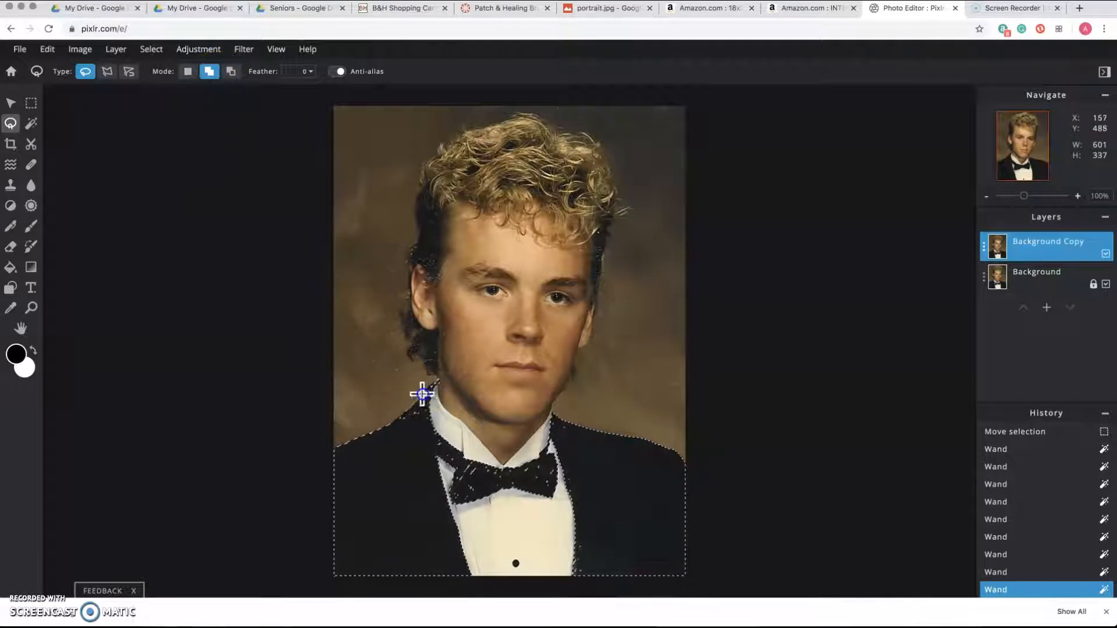
drag(429, 399, 431, 393)
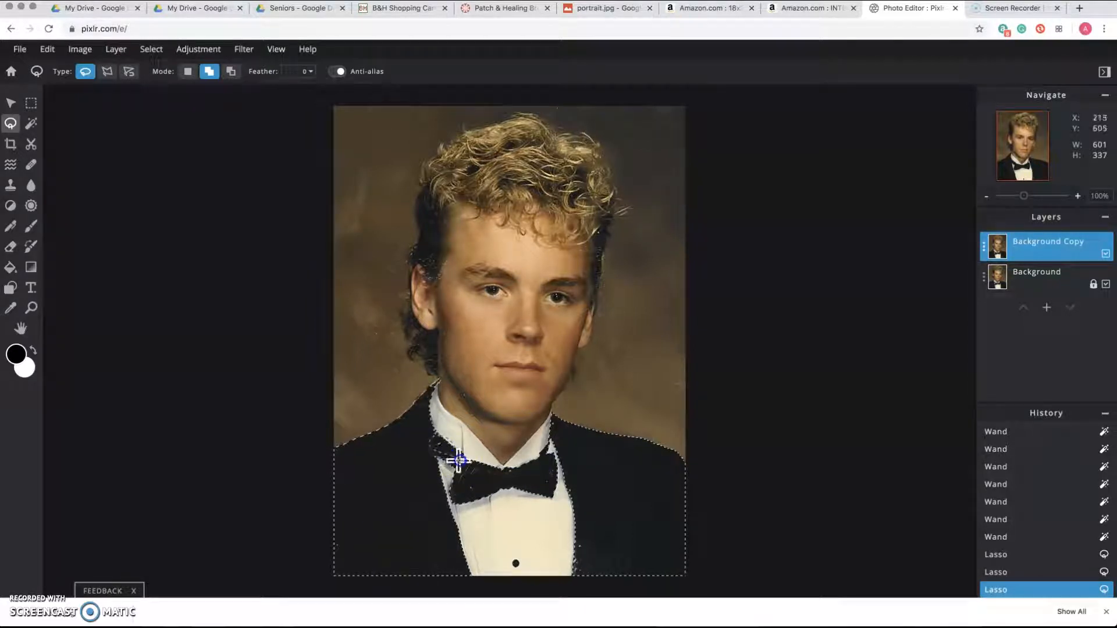
mouse_move(459, 461)
mouse_down()
mouse_move(495, 500)
mouse_move(535, 498)
mouse_up()
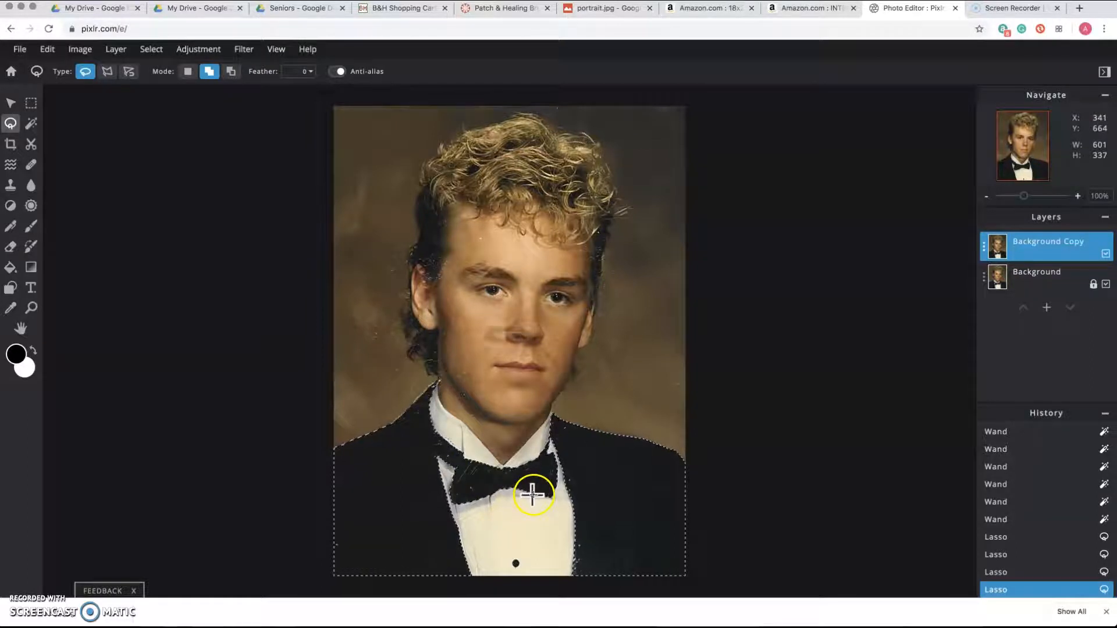
key(super+z)
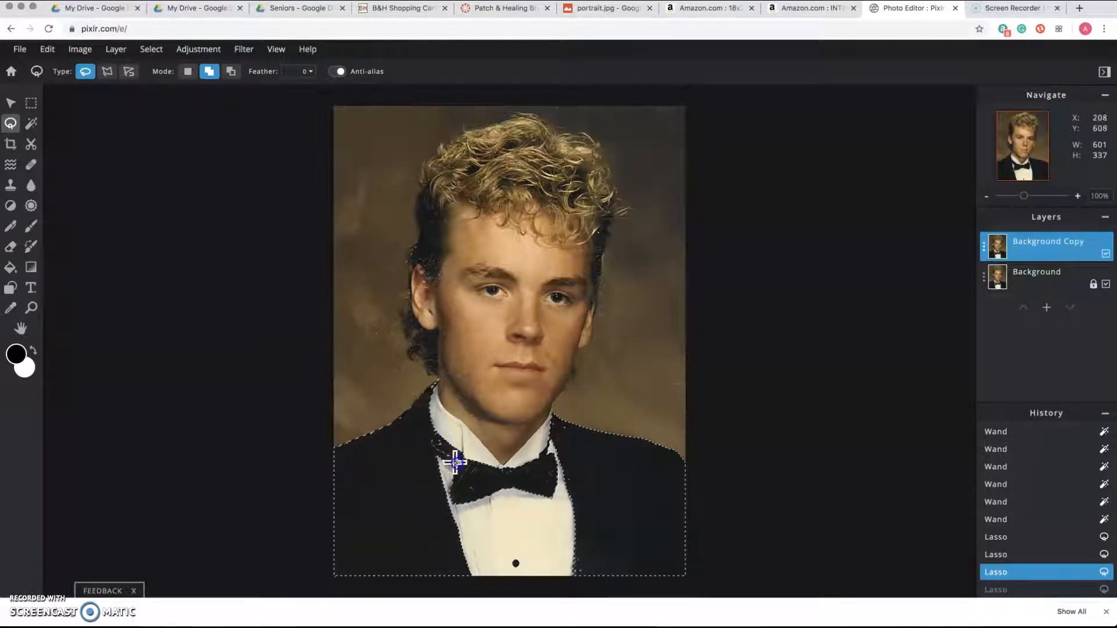
mouse_move(436, 438)
mouse_down()
mouse_move(447, 470)
mouse_move(549, 501)
mouse_up()
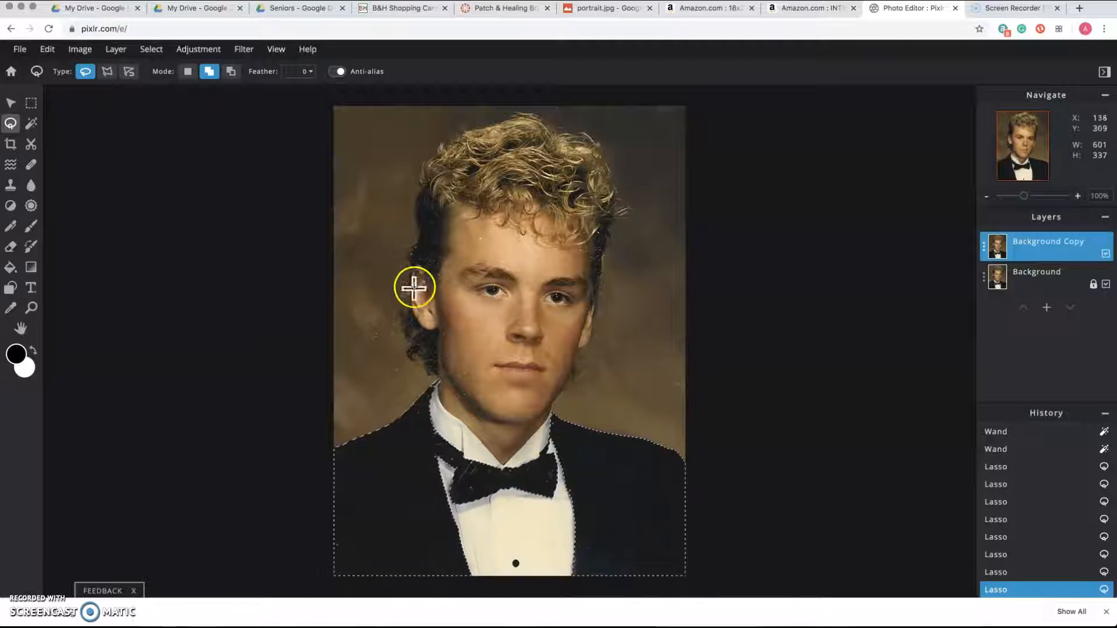
Fill the selected jacket and bow tie with black at 100% opacity and blend mode None, and deselect
click(116, 57)
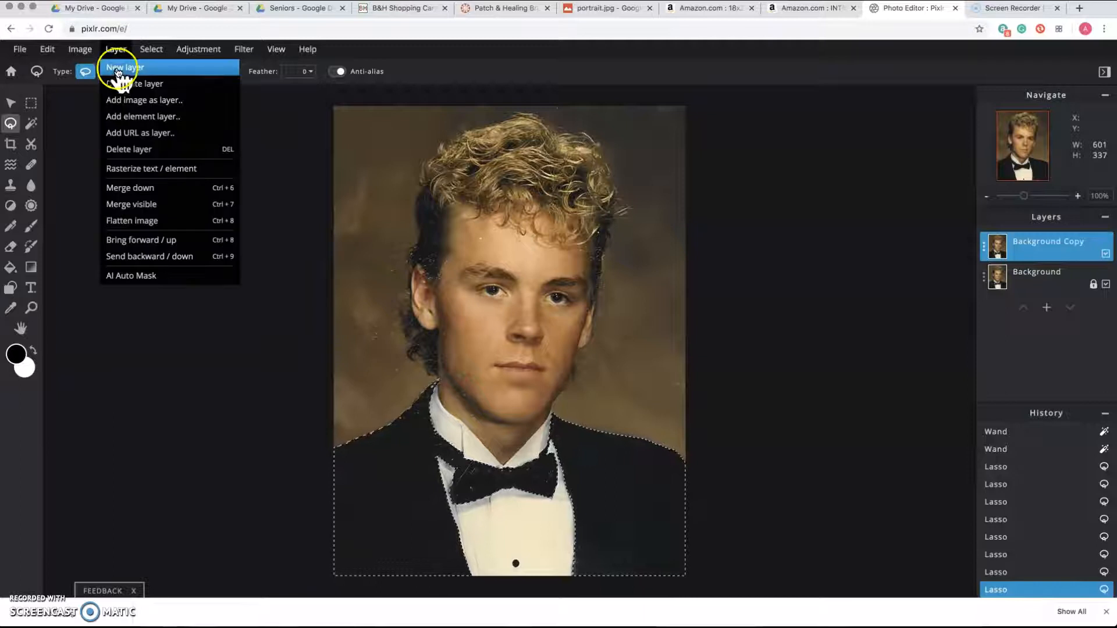
click(94, 54)
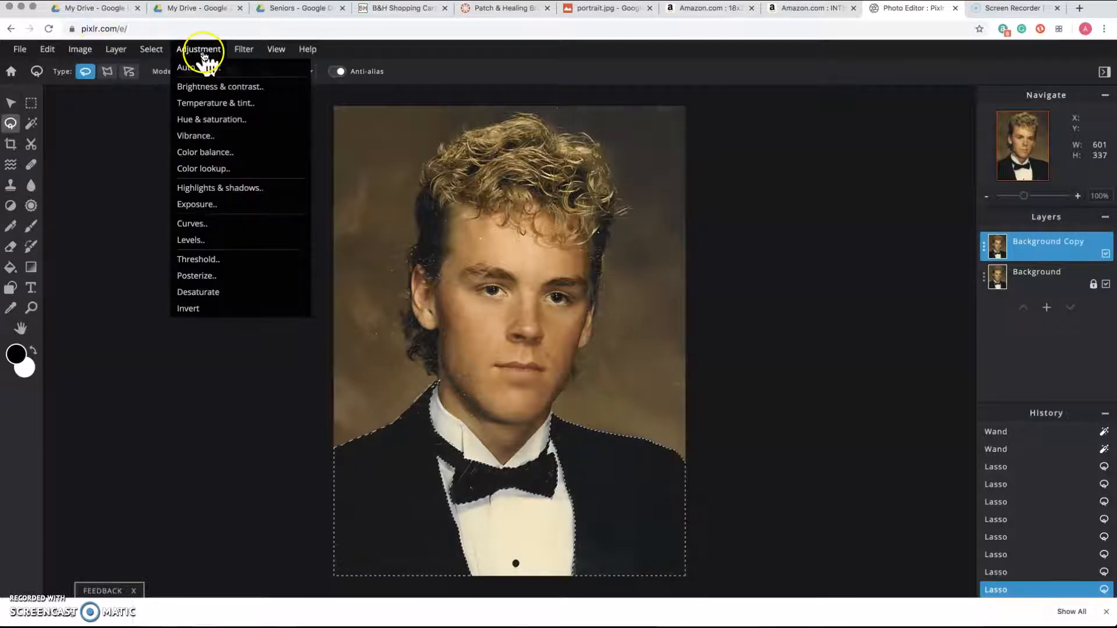
mouse_move(246, 54)
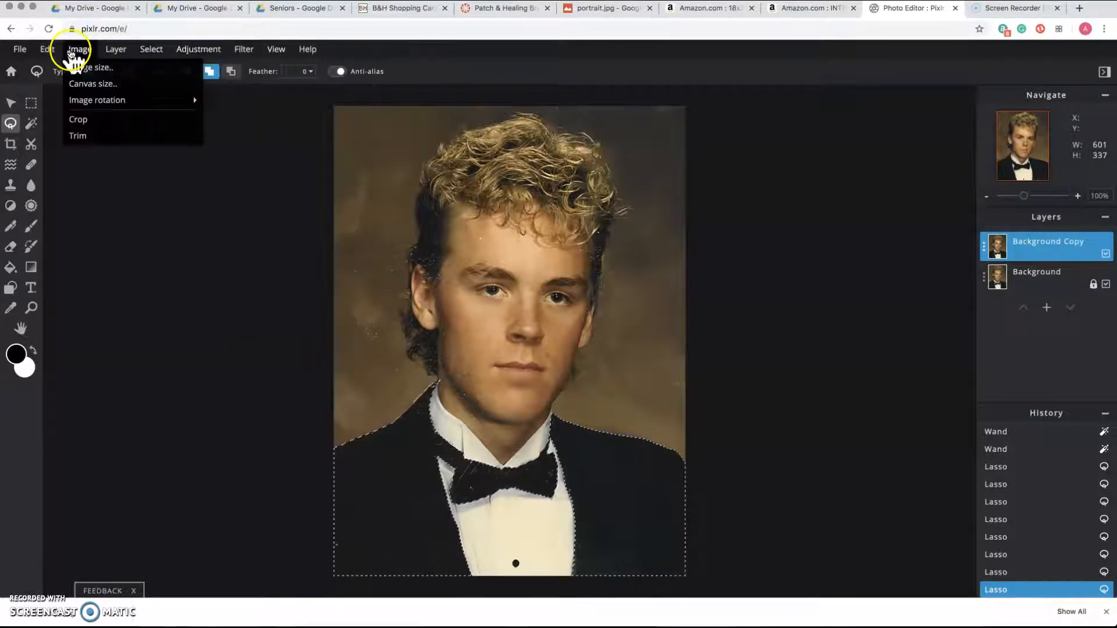
mouse_move(47, 52)
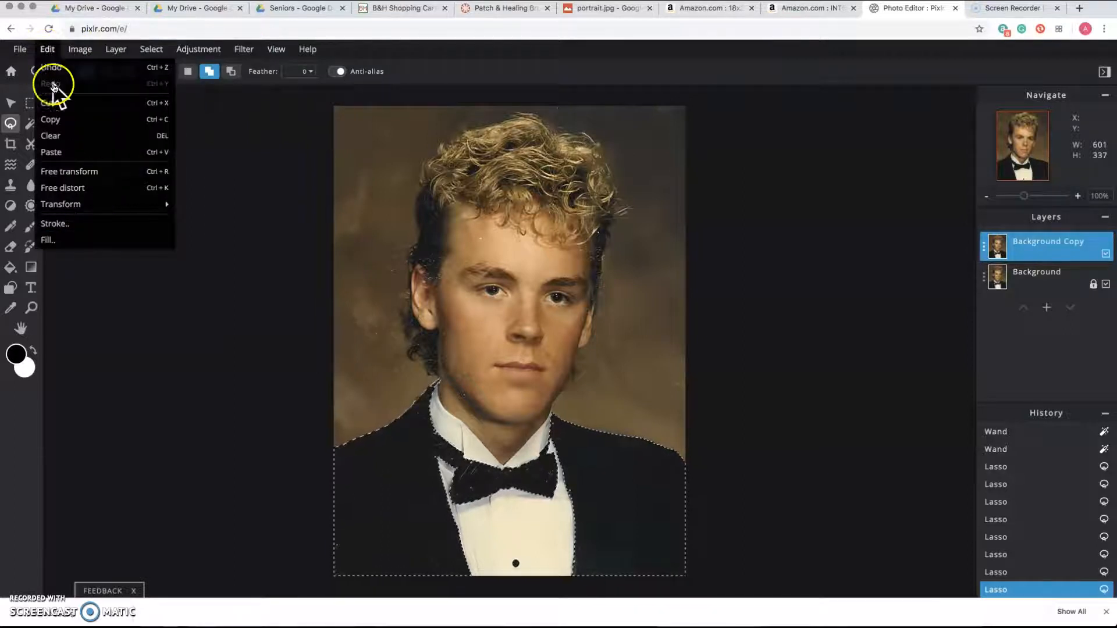
click(69, 242)
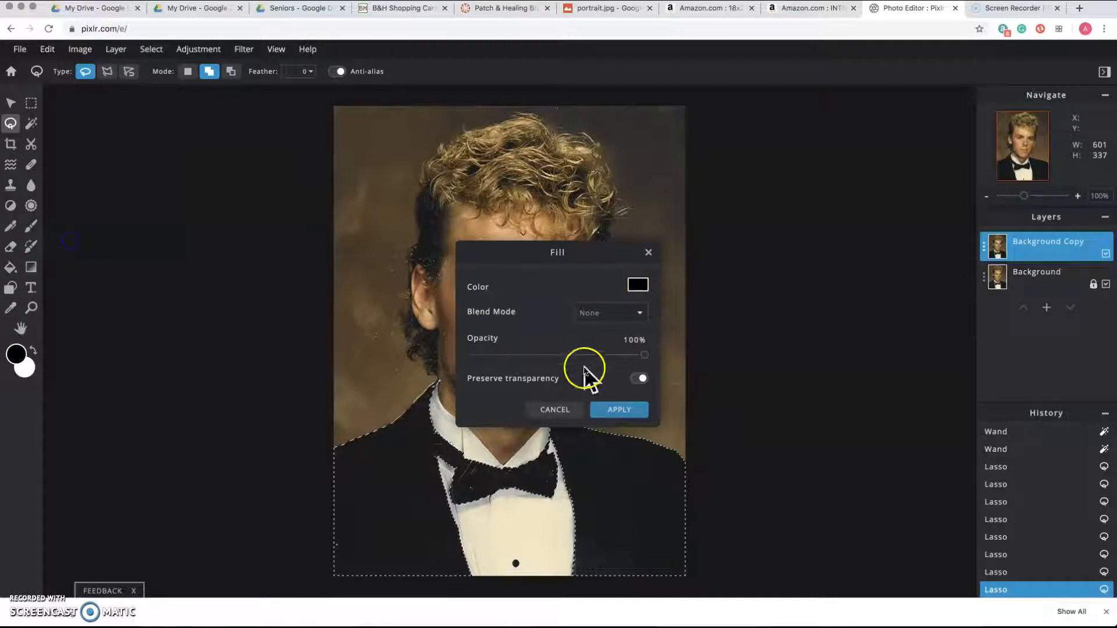
click(611, 314)
click(614, 314)
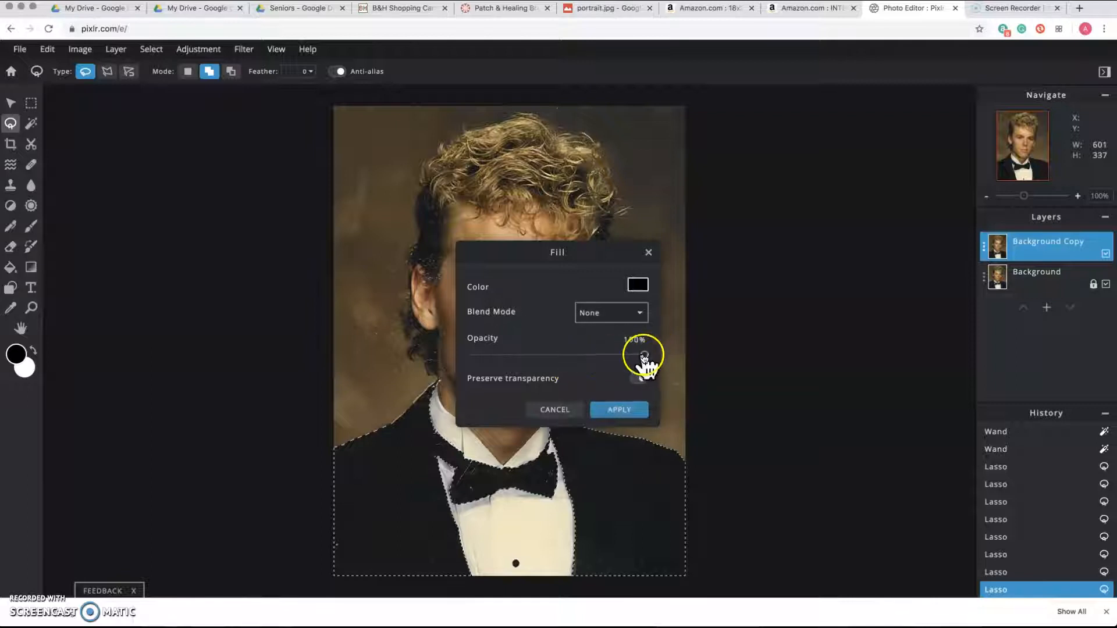
click(640, 379)
click(622, 414)
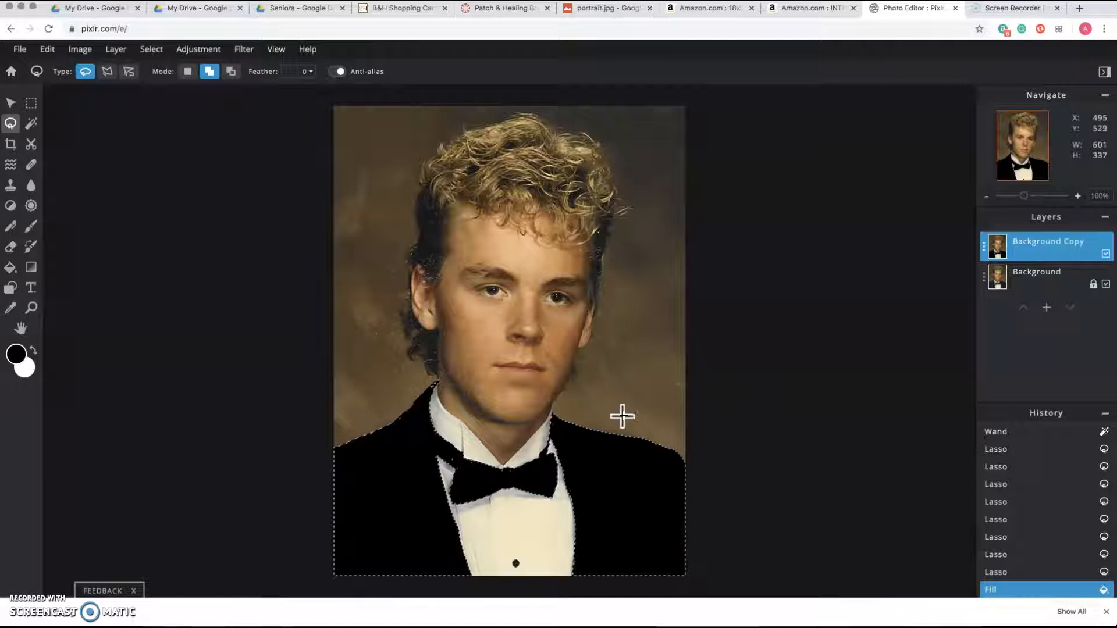
key(super+d)
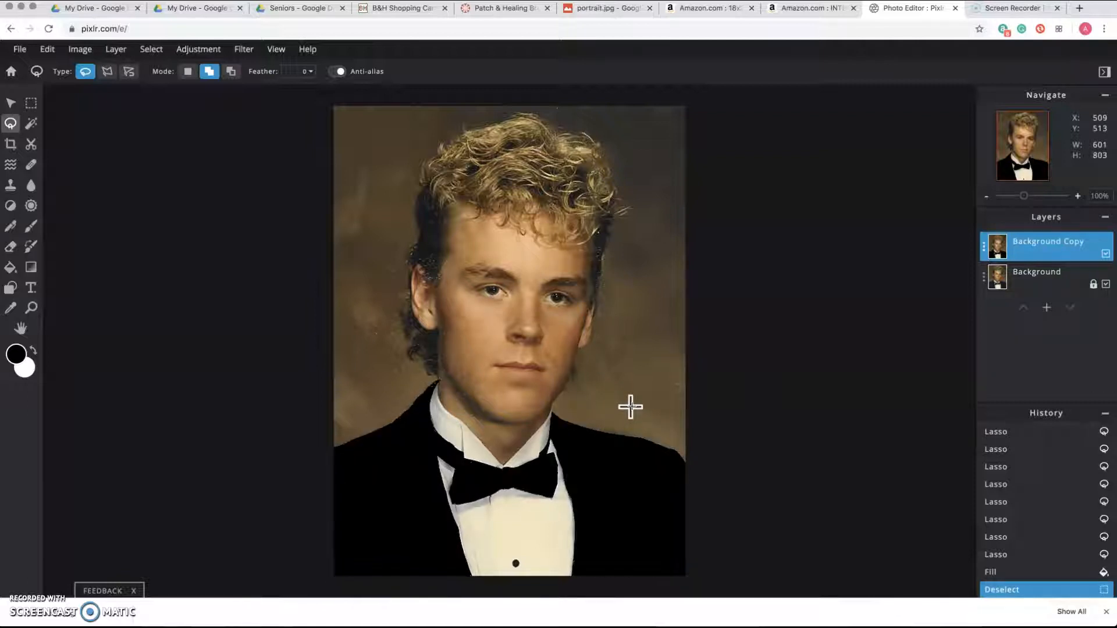
Make the Background Copy layer the active layer above the Background layer
click(1023, 272)
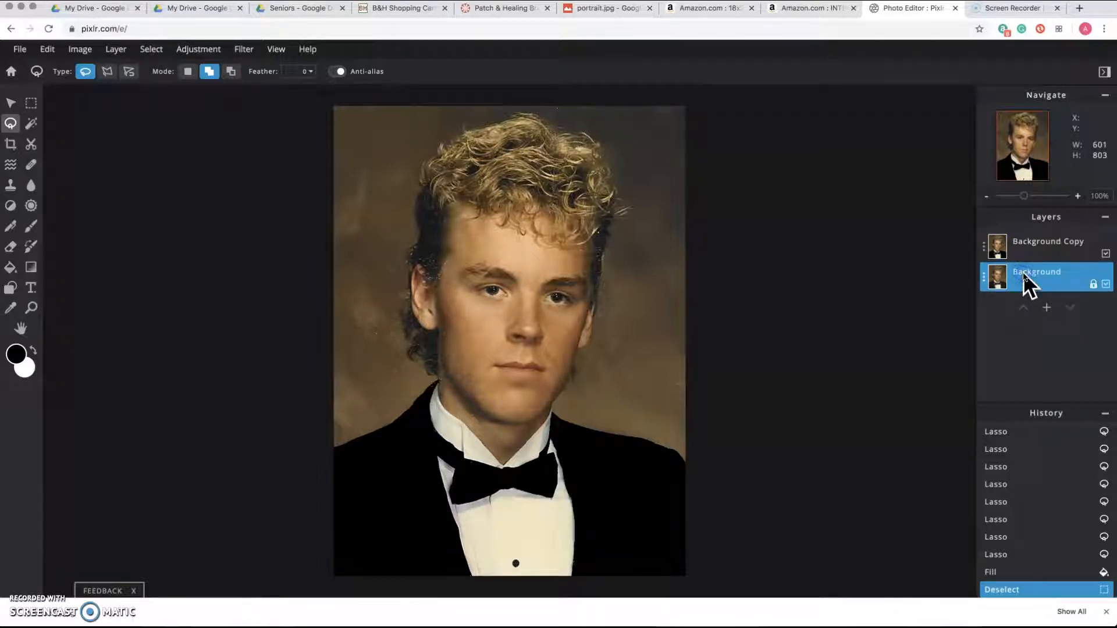
click(1028, 253)
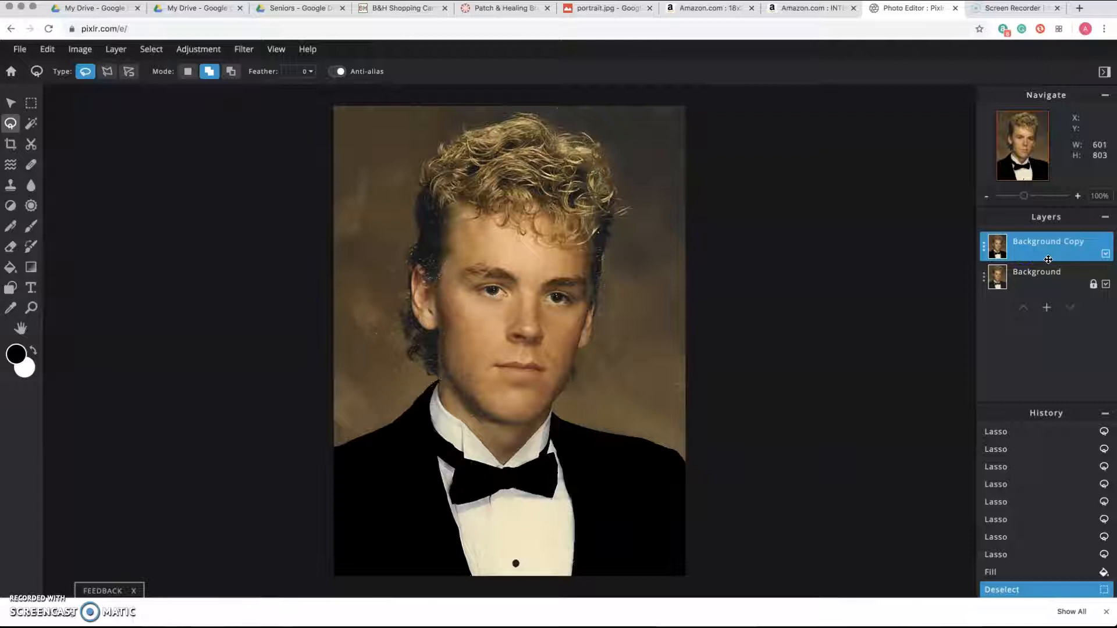
drag(1047, 260, 1032, 270)
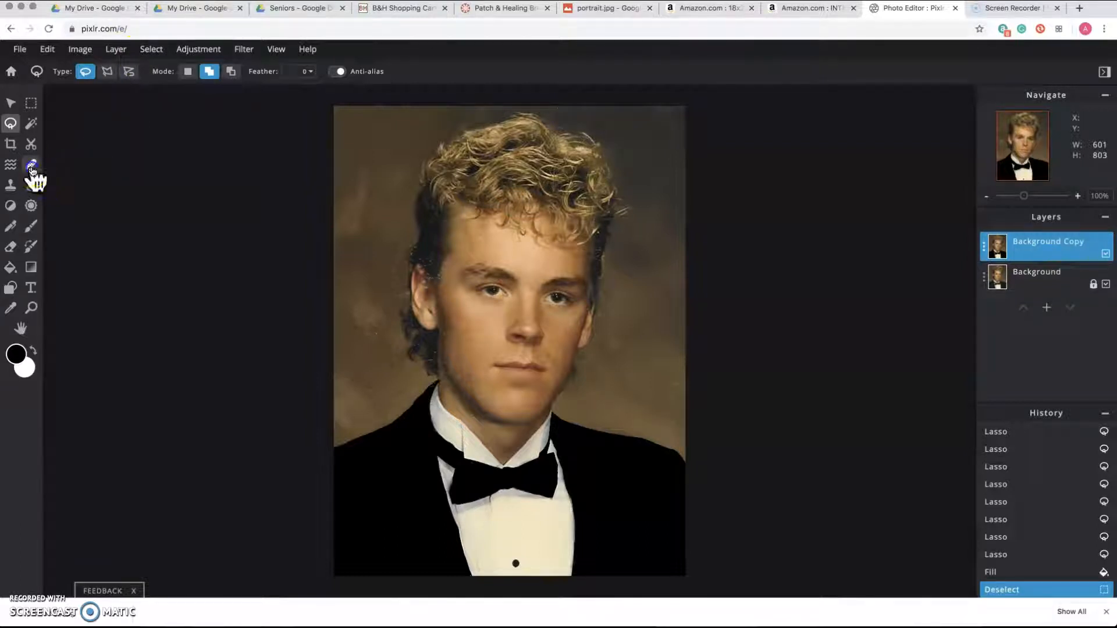
Heal the specks and blemishes across the brown background beside the face with the healing tool's Patch method
click(31, 164)
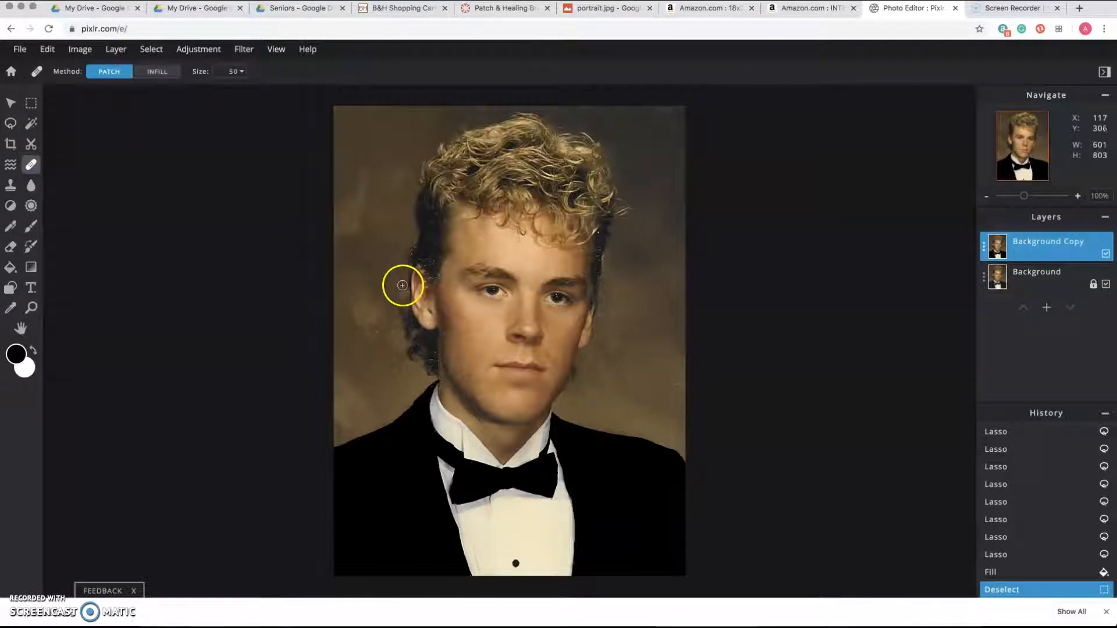
drag(380, 210, 392, 275)
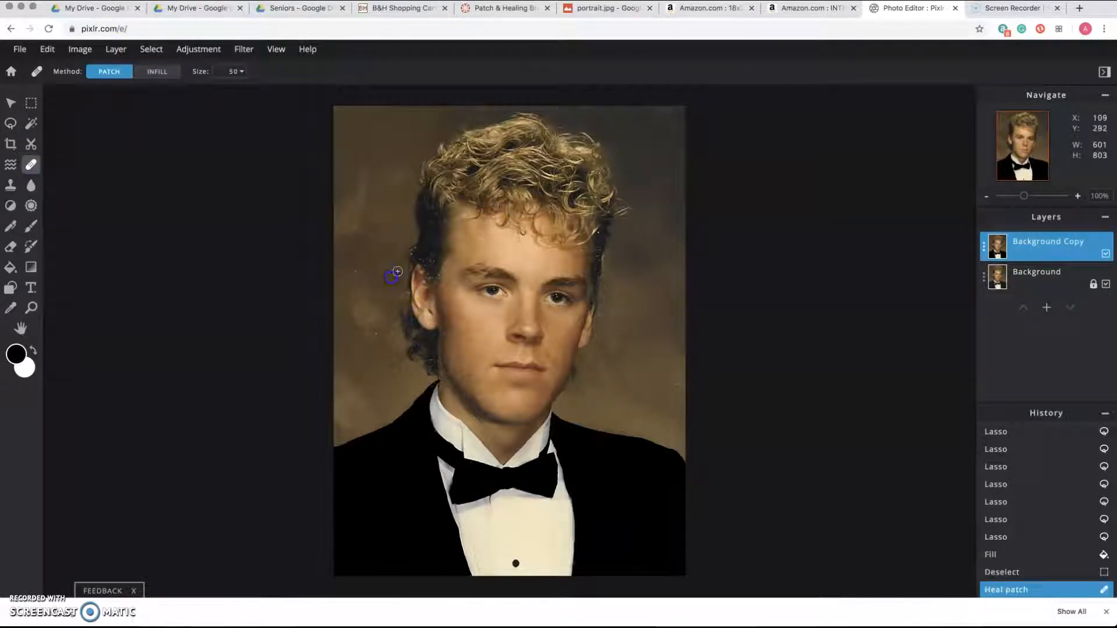
mouse_move(381, 312)
mouse_down()
mouse_move(384, 331)
mouse_move(361, 327)
mouse_move(356, 361)
mouse_up()
click(350, 400)
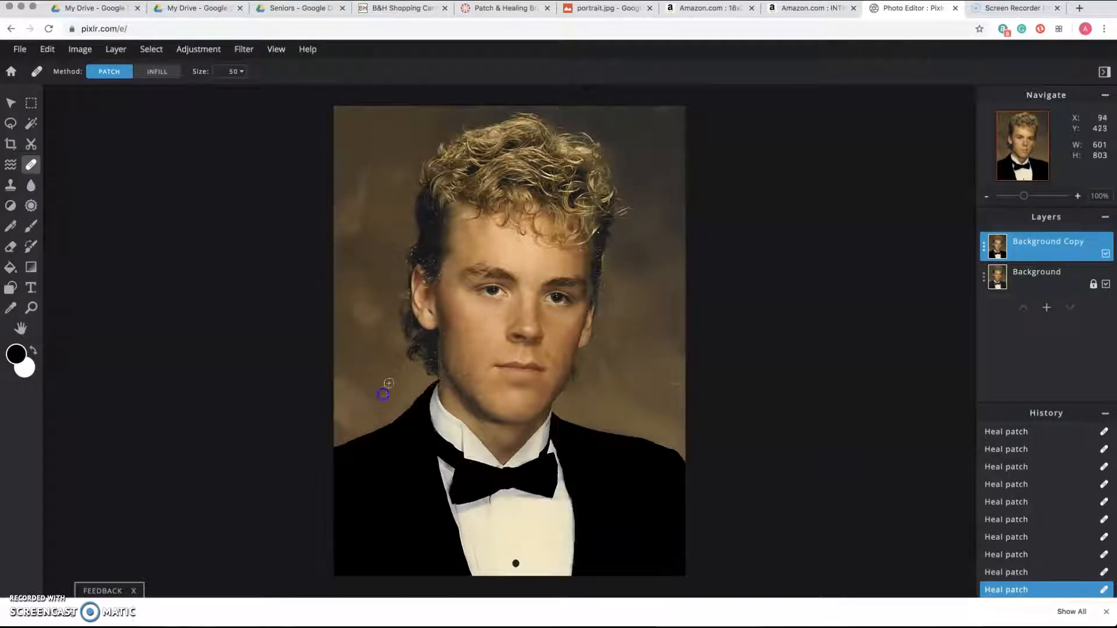
click(368, 326)
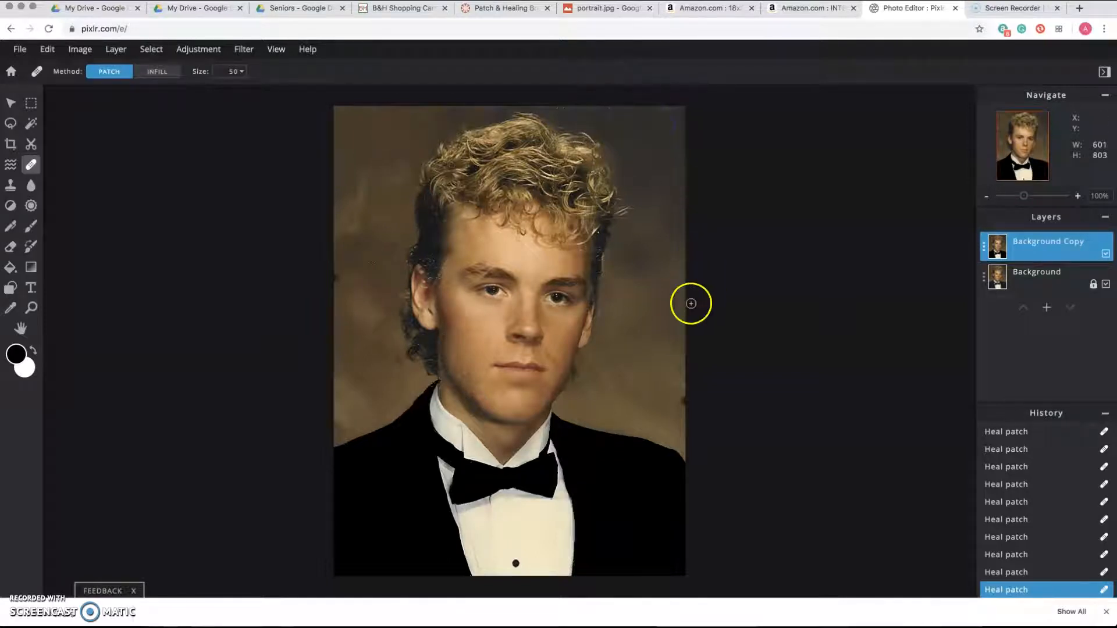
Patch the white specks on the forehead, temple, cheeks and jaw with the healing tool
scroll(502, 417, up, 3)
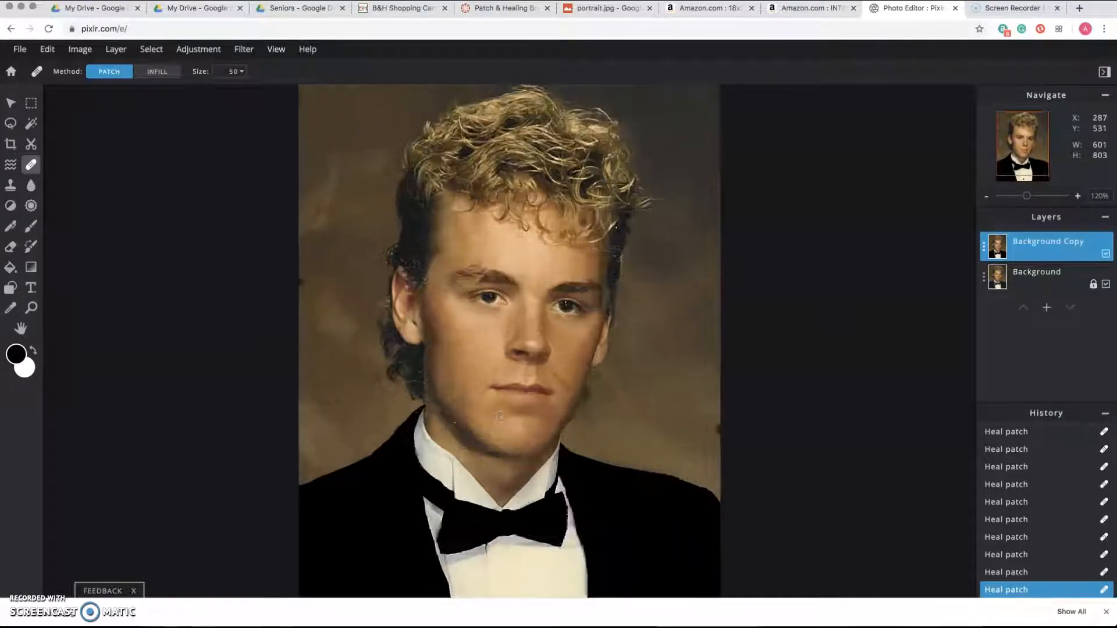
scroll(501, 418, up, 2)
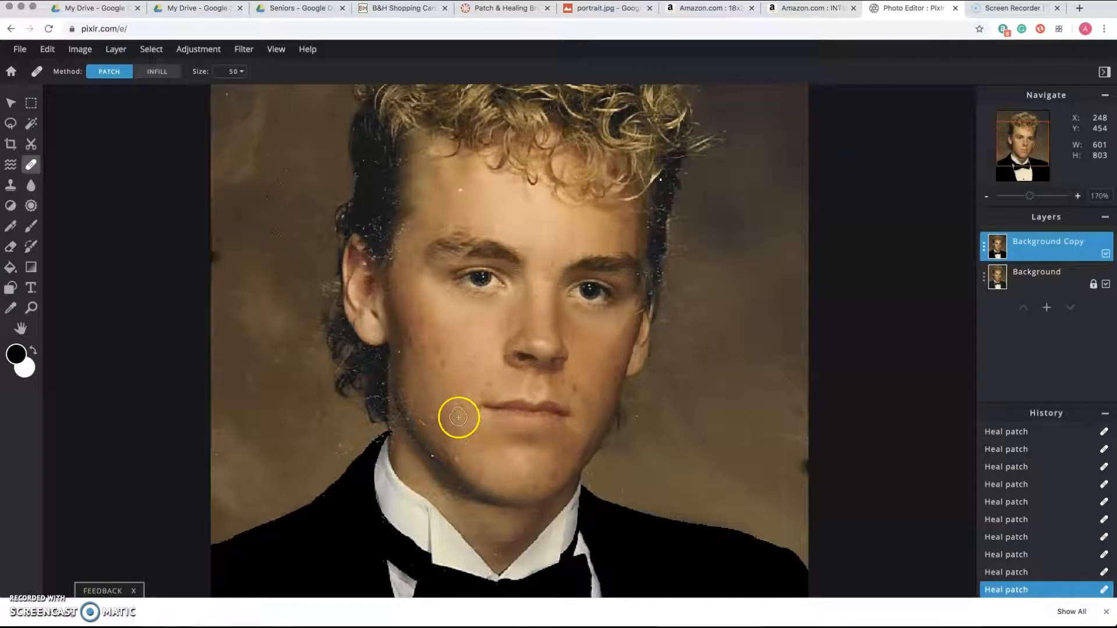
click(459, 190)
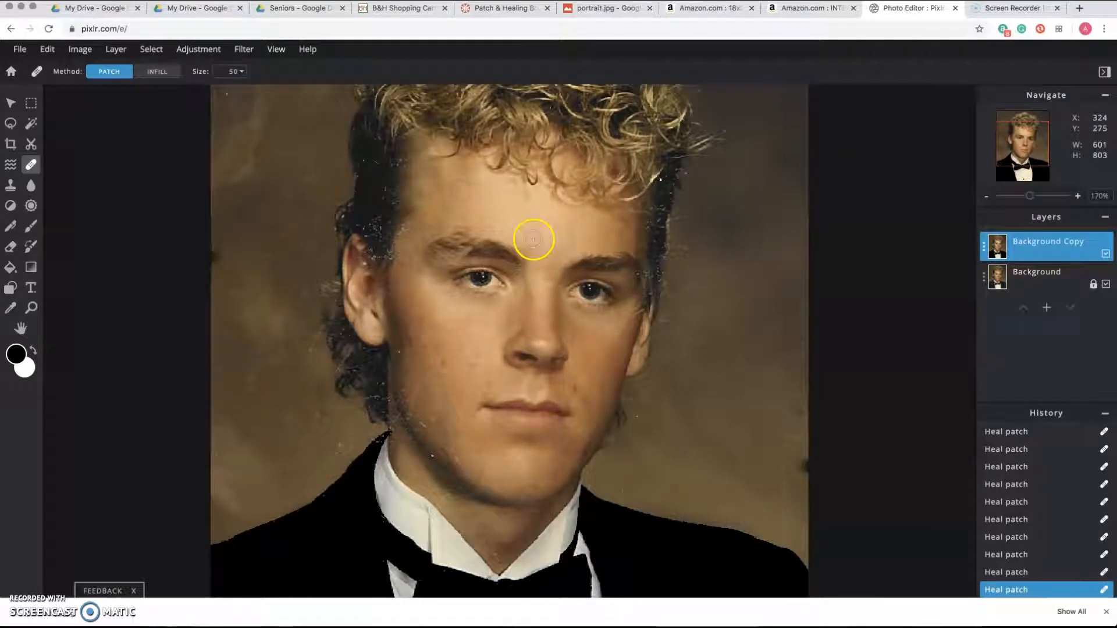
click(407, 230)
click(435, 424)
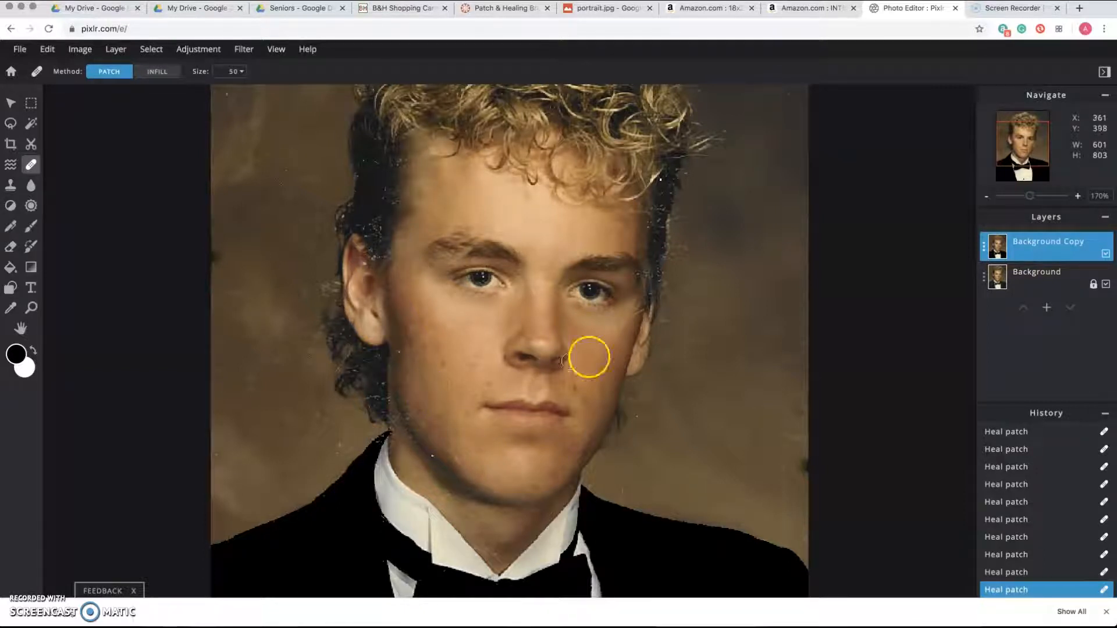
click(607, 326)
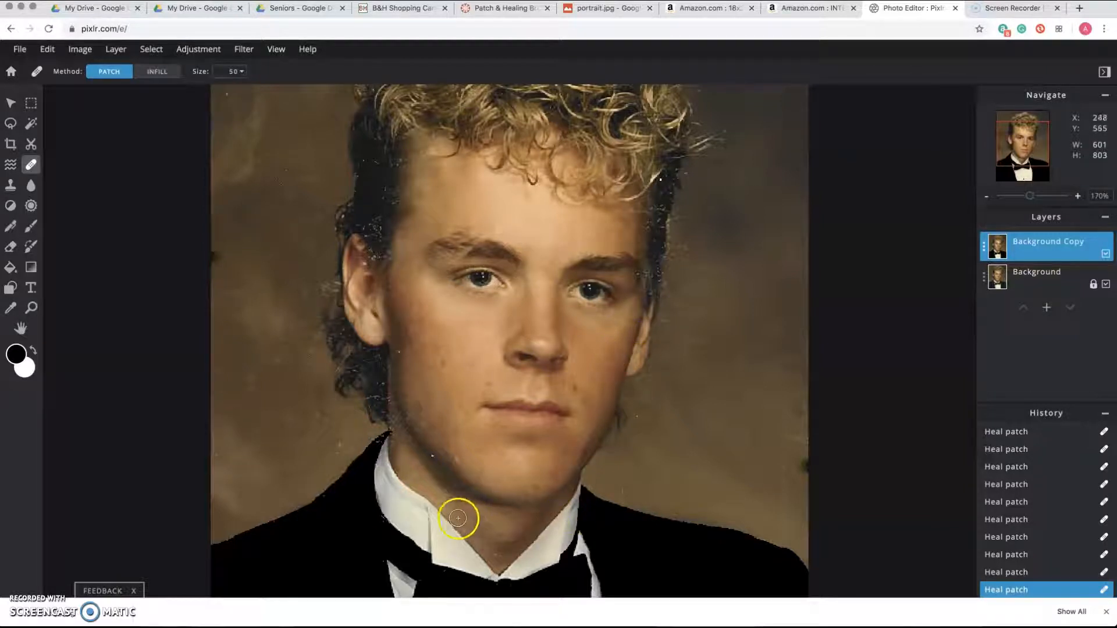
Undo the first heal of the white speck on the jaw edge, and heal the jawline again with the brush size at 22
click(432, 457)
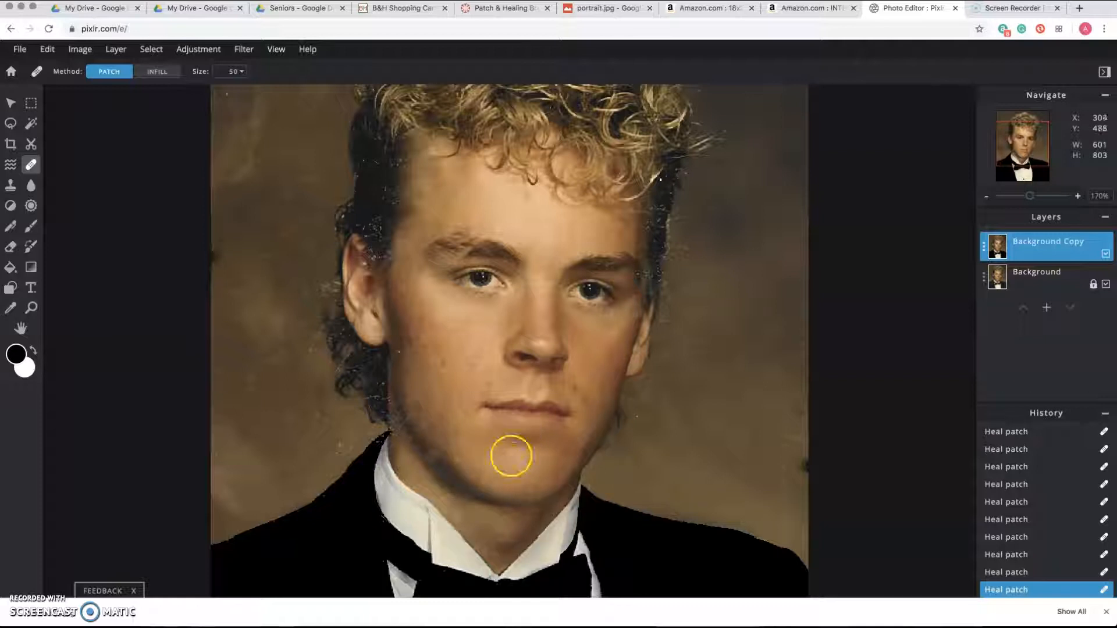
key(super+z)
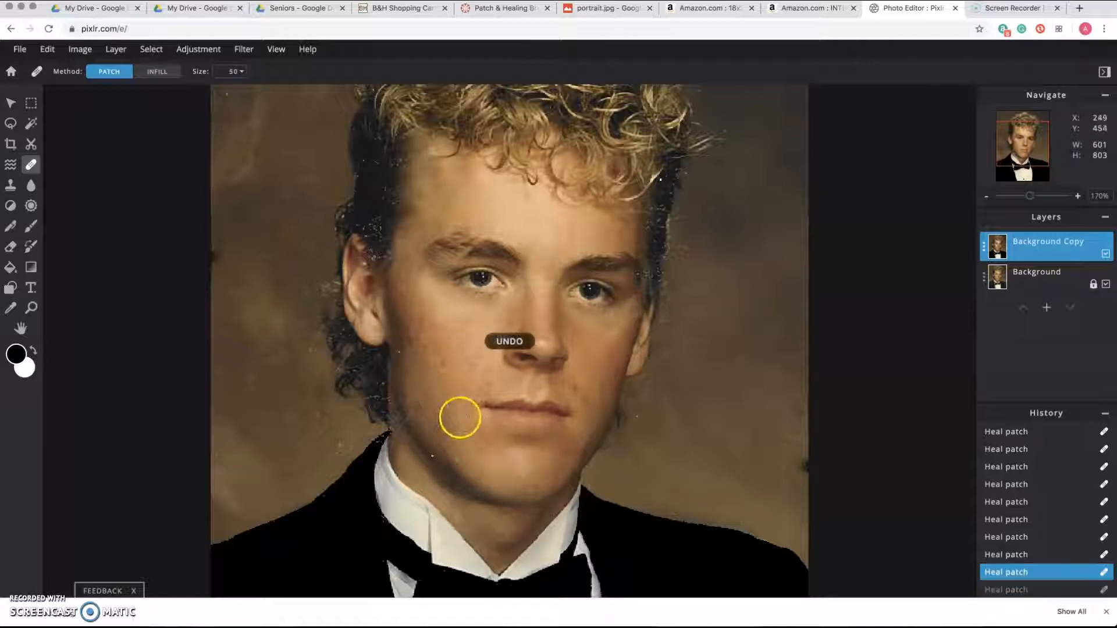
click(242, 71)
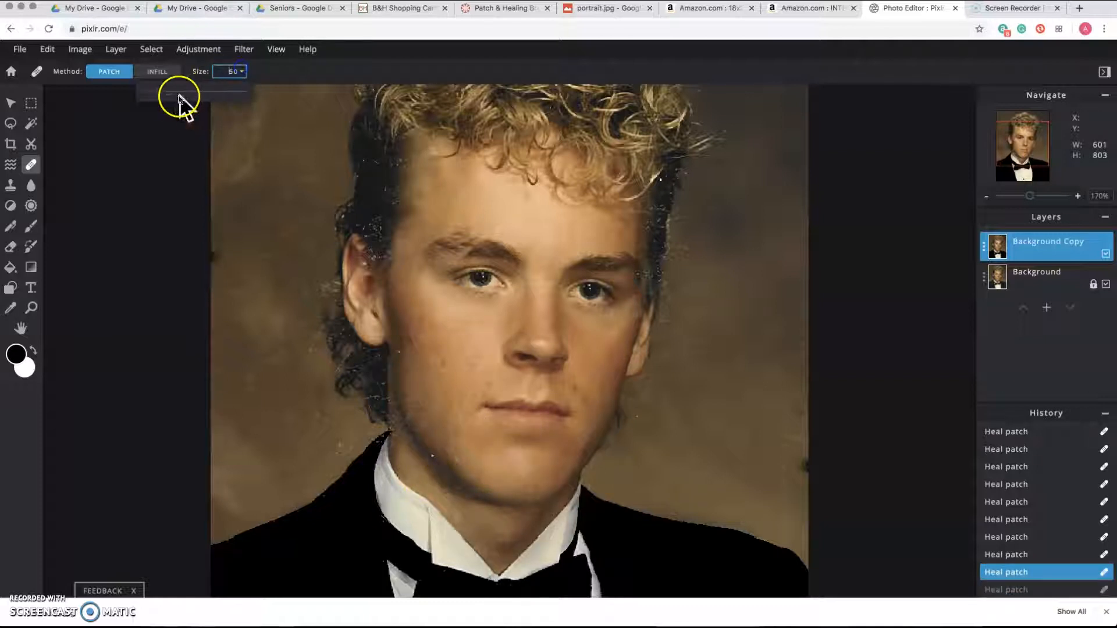
drag(169, 92, 154, 92)
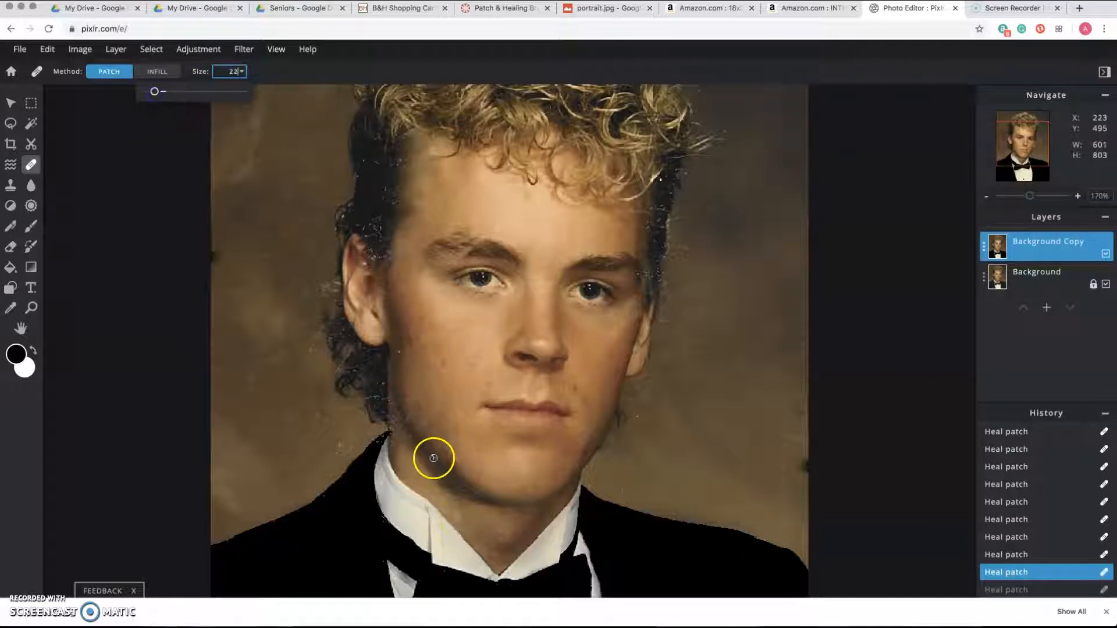
drag(432, 455, 486, 489)
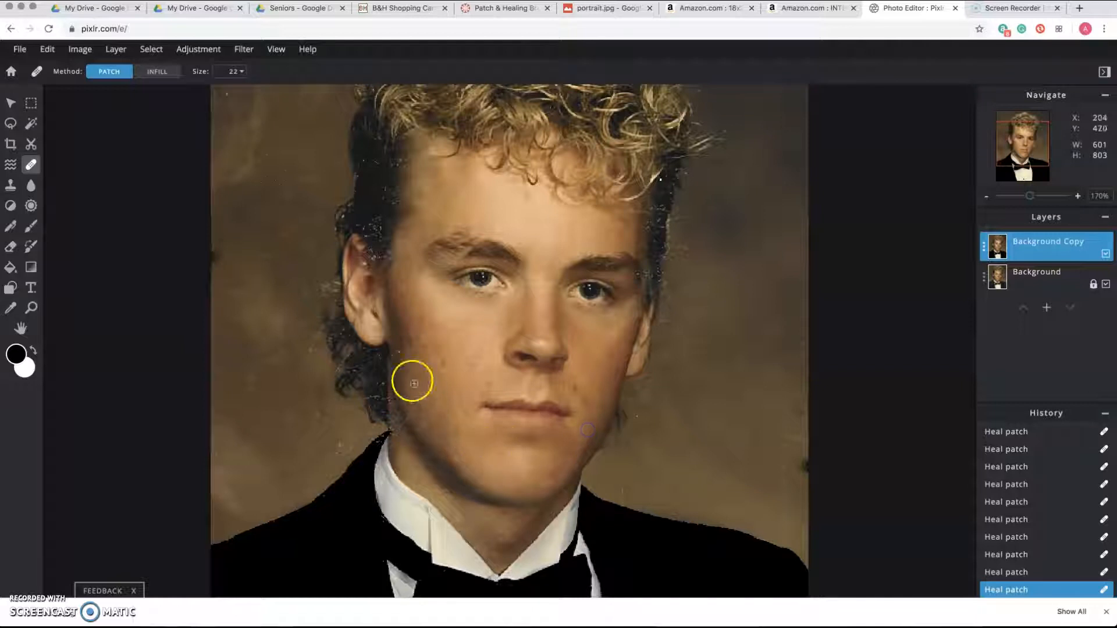
Heal the remaining specks above the jacket shoulder and in the dark hair around the ear and temple
mouse_move(349, 450)
mouse_down()
mouse_move(339, 456)
mouse_move(346, 392)
mouse_move(382, 384)
mouse_move(374, 418)
mouse_move(379, 402)
mouse_up()
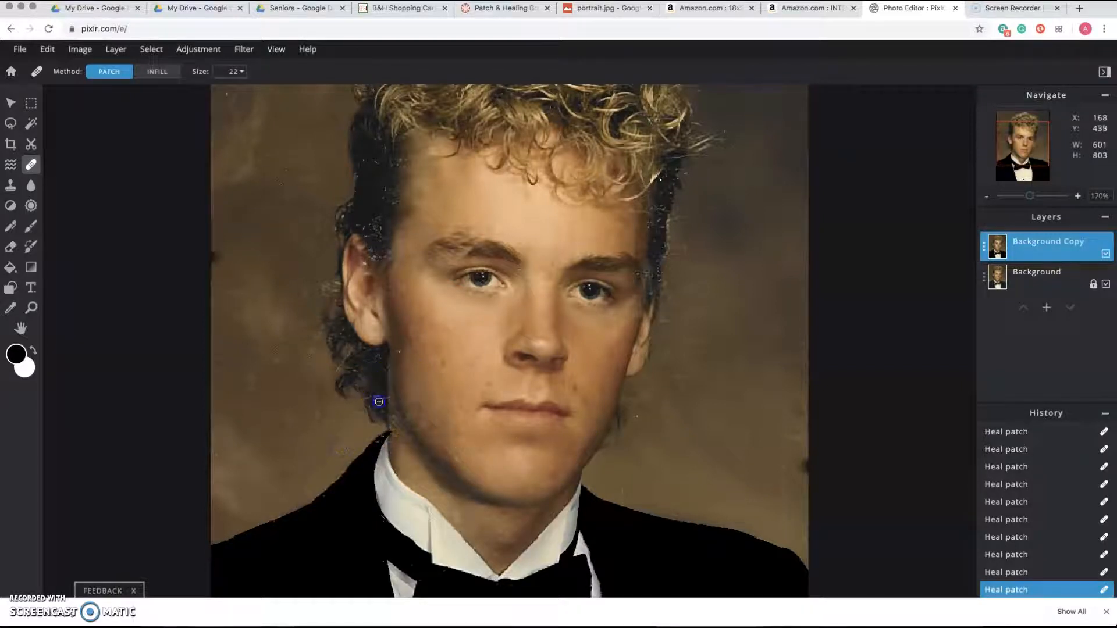
drag(381, 263, 381, 224)
click(400, 171)
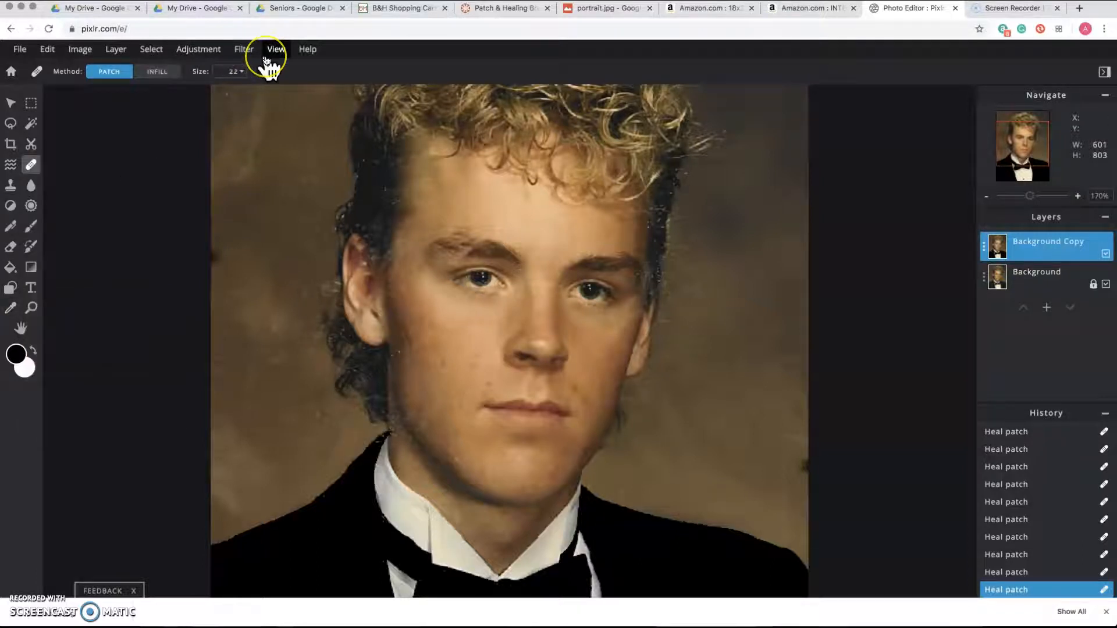
Apply the Smooth filter with a high amount to the Background Copy layer
click(252, 51)
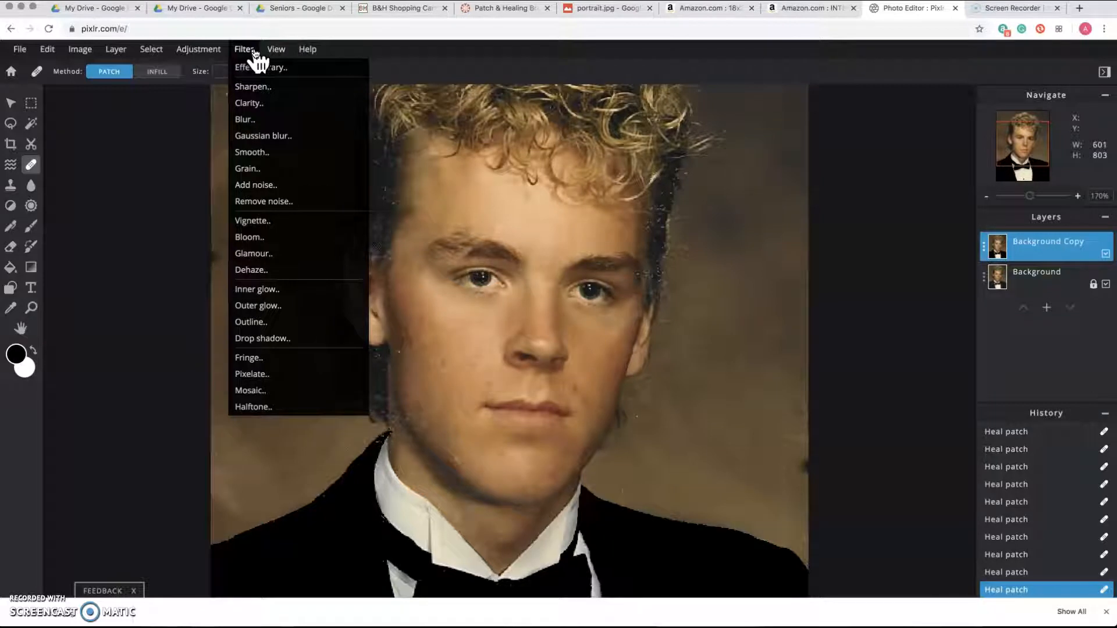
click(247, 55)
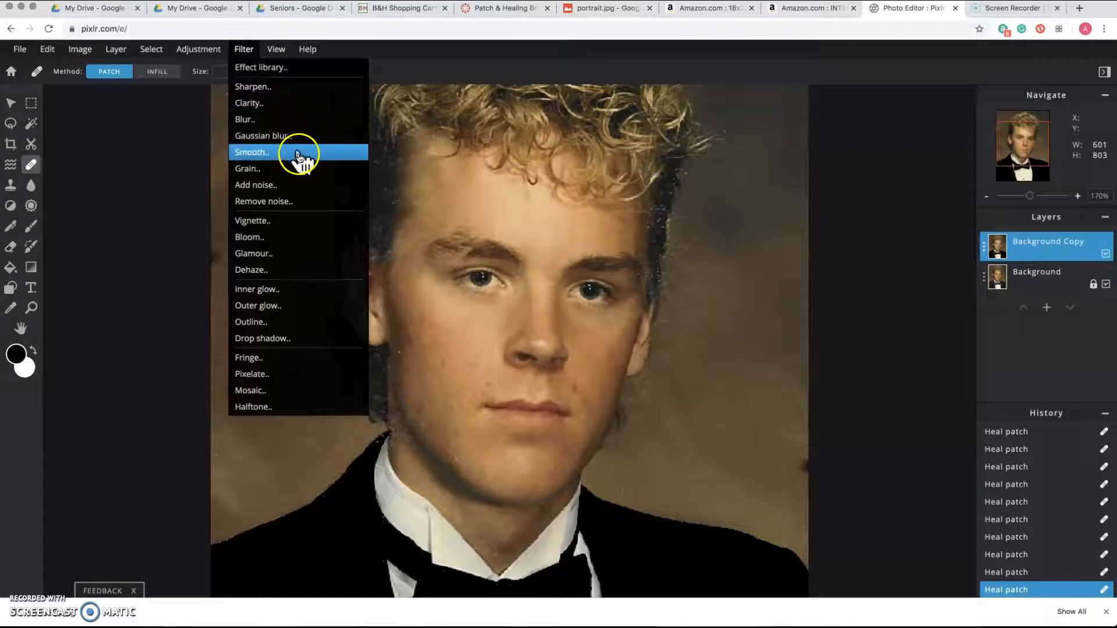
click(299, 154)
click(451, 339)
drag(451, 342, 601, 337)
drag(582, 292, 670, 343)
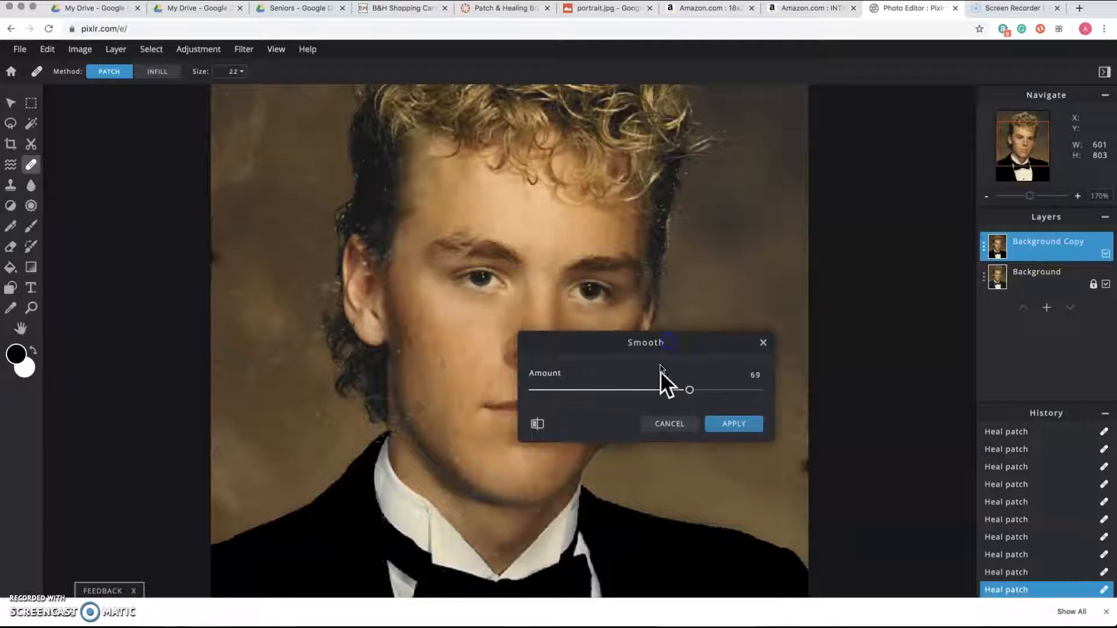
drag(691, 391, 722, 391)
click(737, 425)
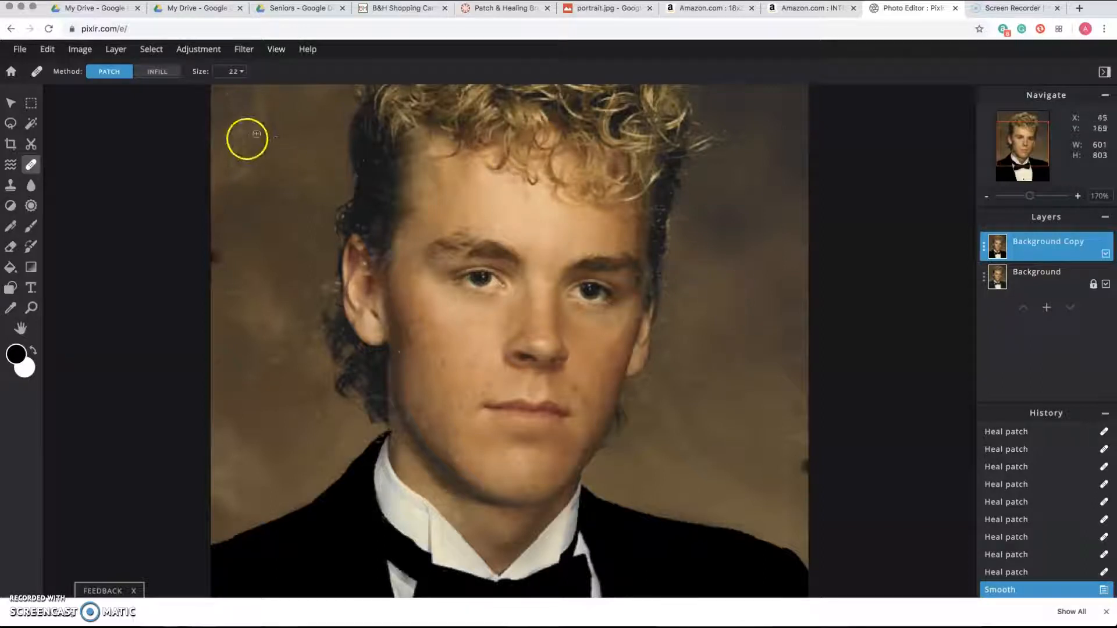
click(19, 50)
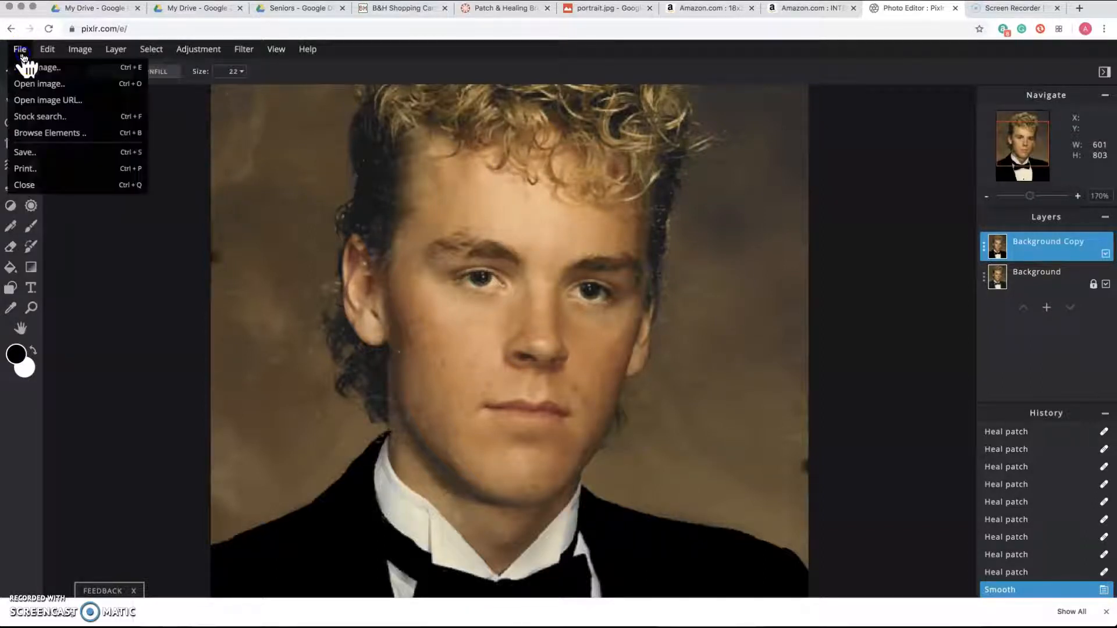
click(69, 84)
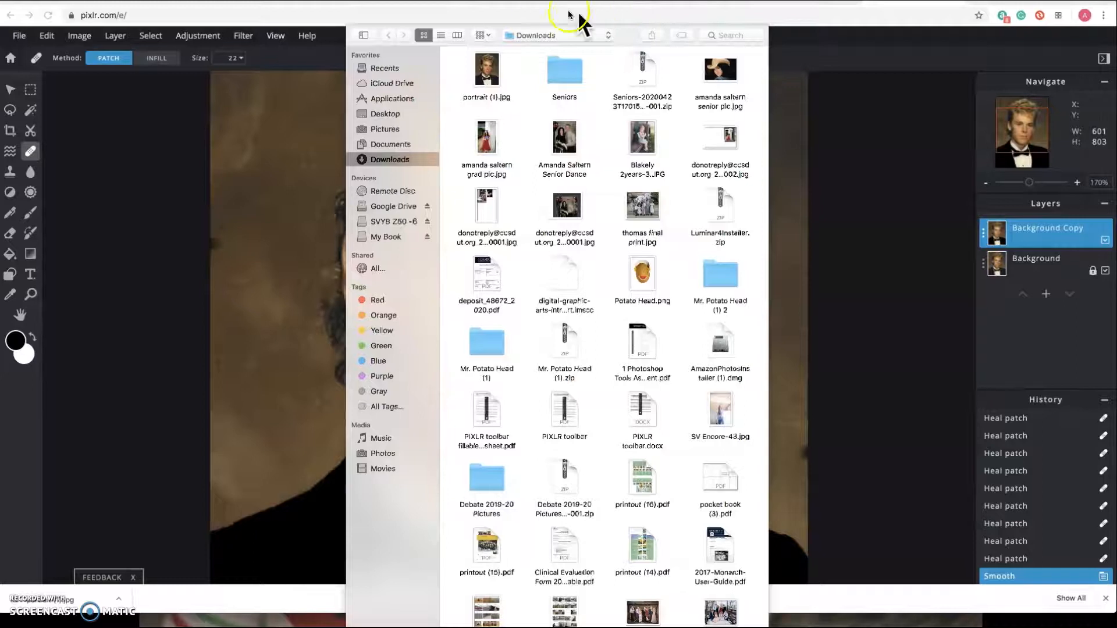
key(Escape)
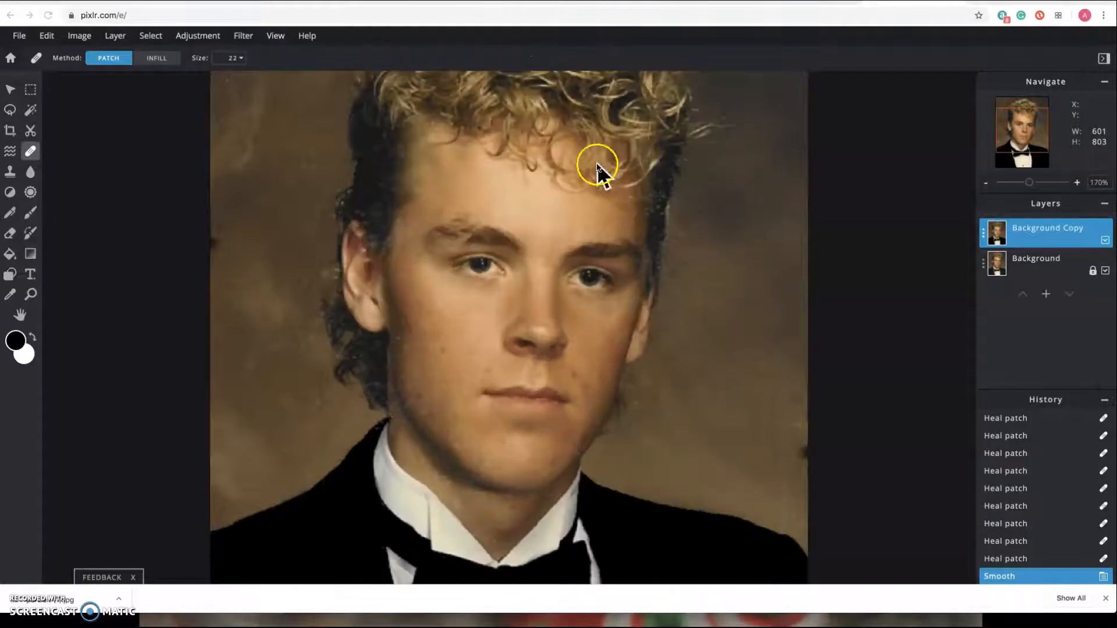
Switch to the Patch & Healing Brush assignment page in Canvas and open its linked Buggy photo
click(499, 4)
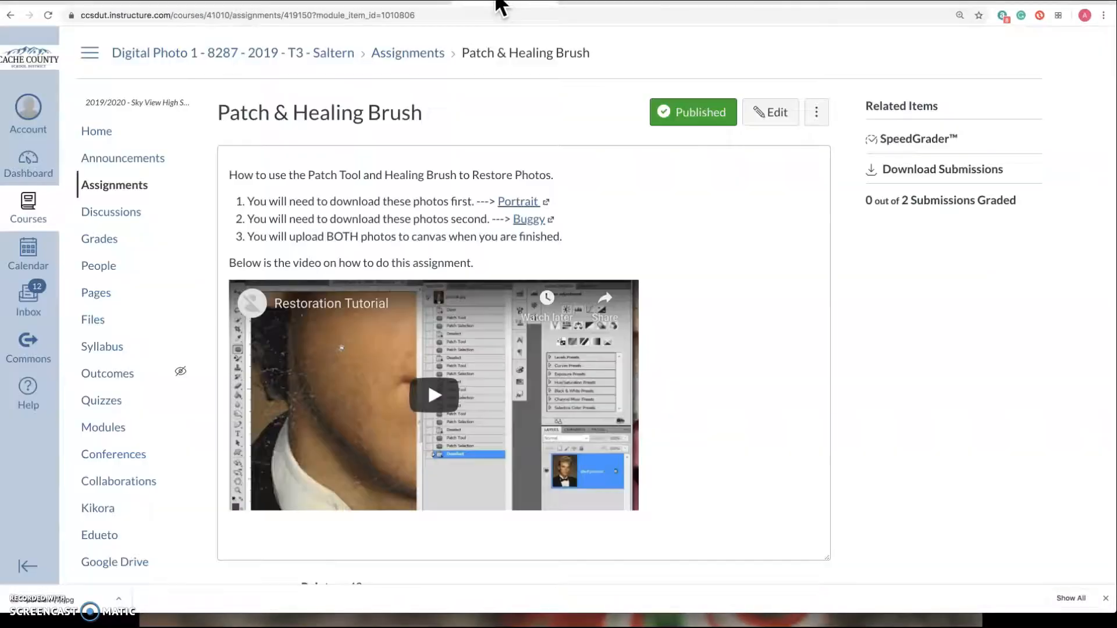
click(529, 220)
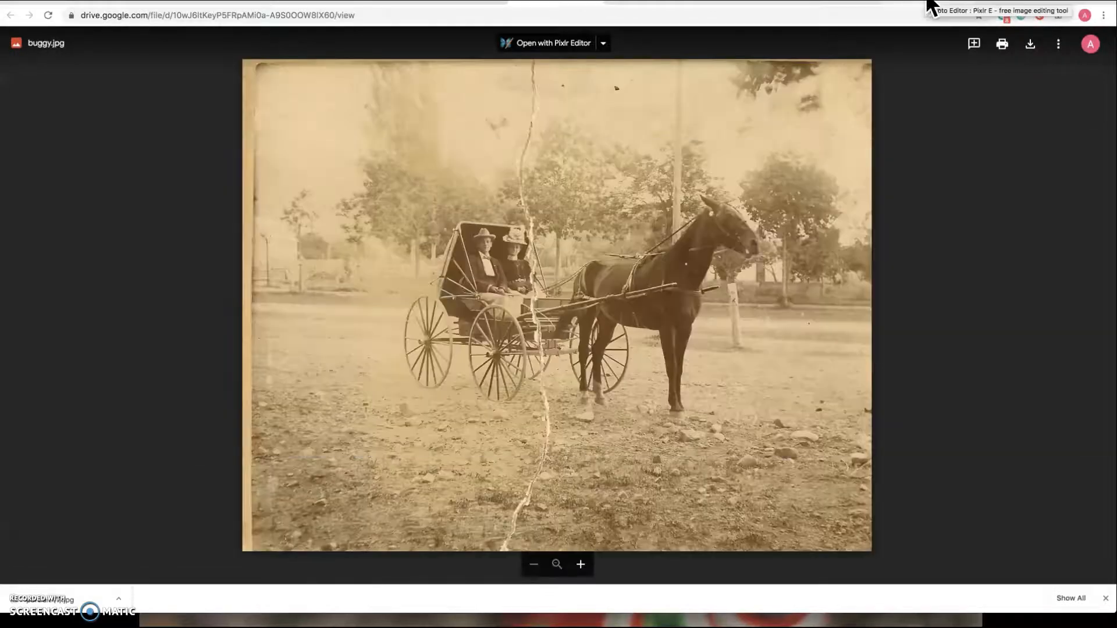
click(927, 3)
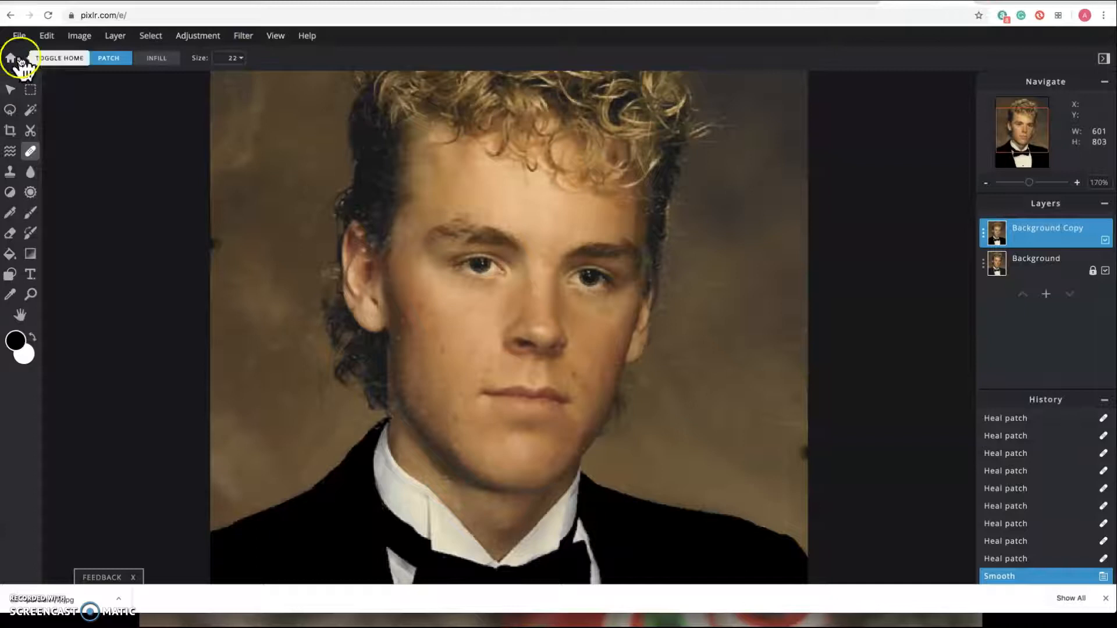
click(17, 36)
click(58, 68)
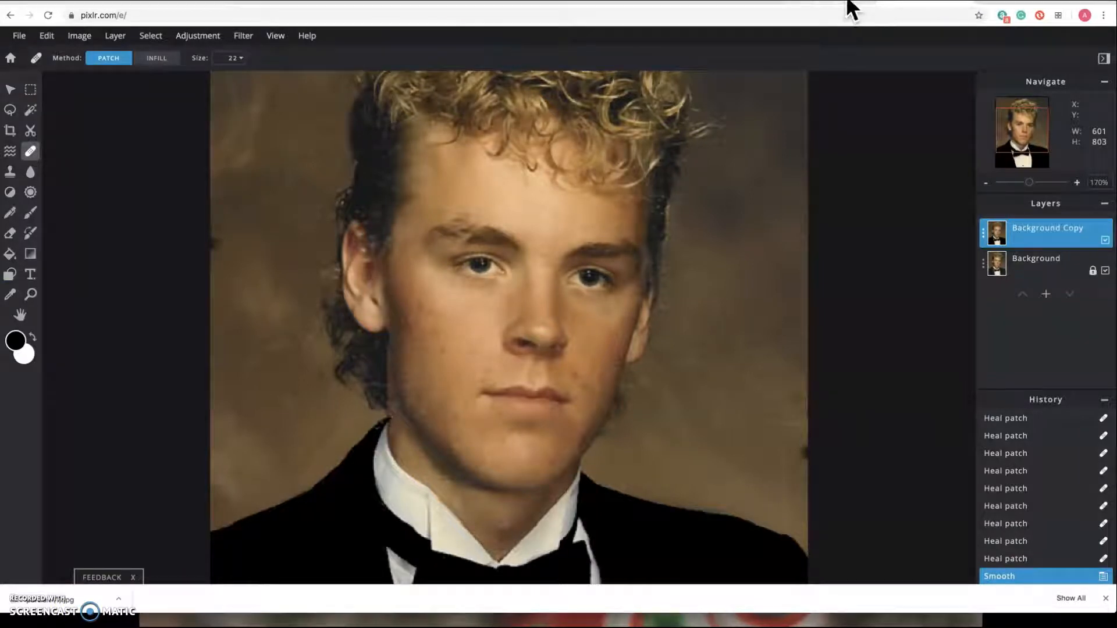
click(455, 3)
Return to the buggy.jpg preview in Google Drive and download the photo
click(554, 3)
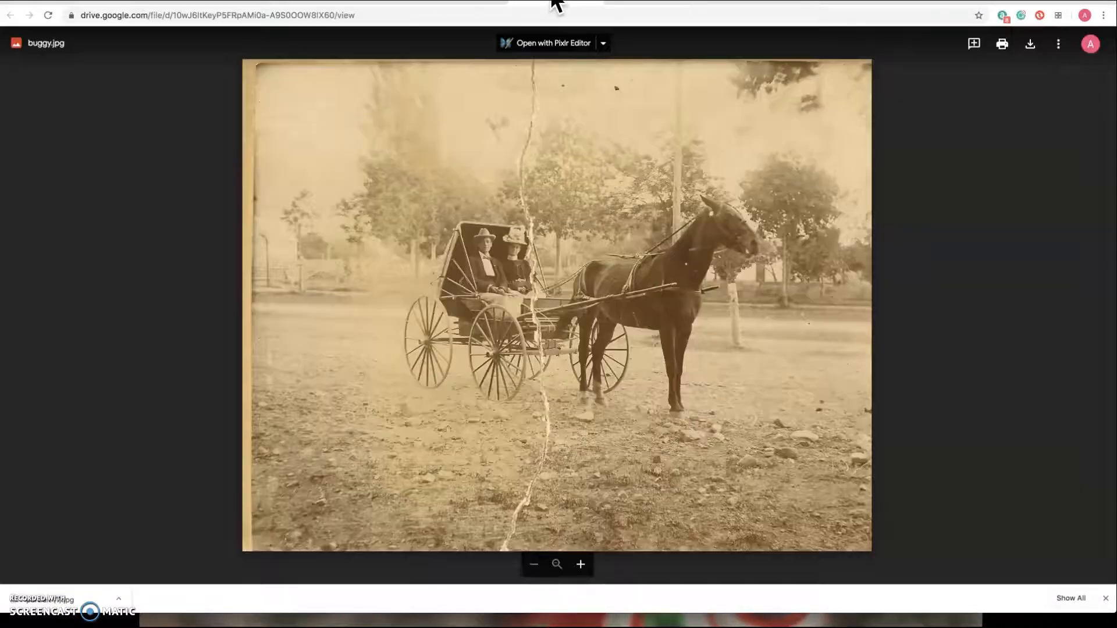
click(1035, 48)
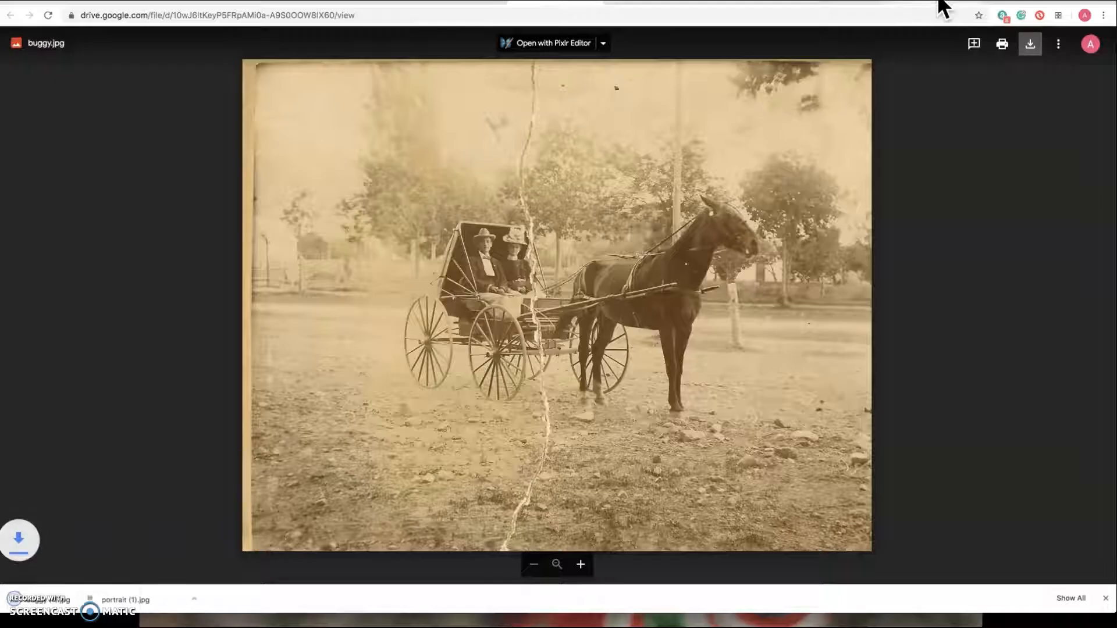
Switch to Pixlr E and open buggy (1).jpg from Downloads, pre-resized to Full HD at 1920 x 1502
click(942, 5)
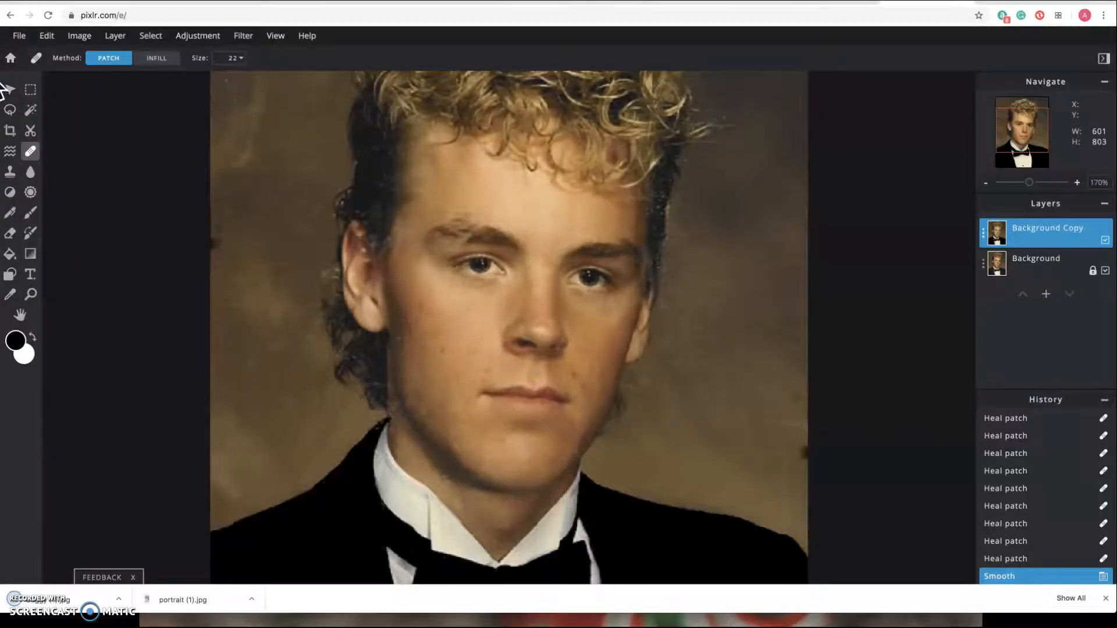
click(14, 38)
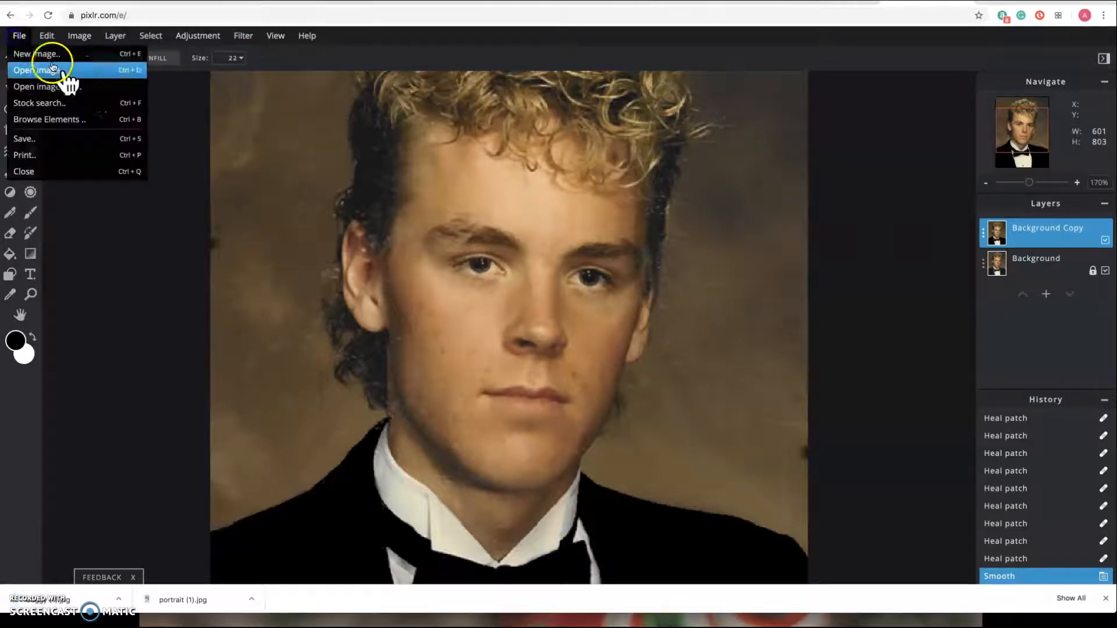
click(97, 75)
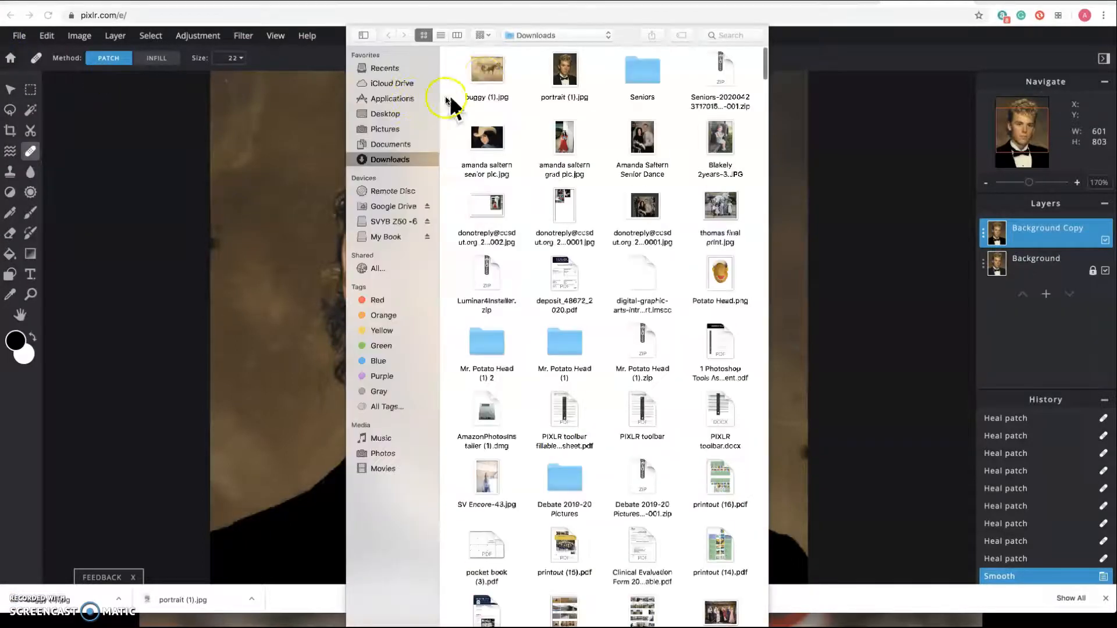
click(489, 70)
key(Return)
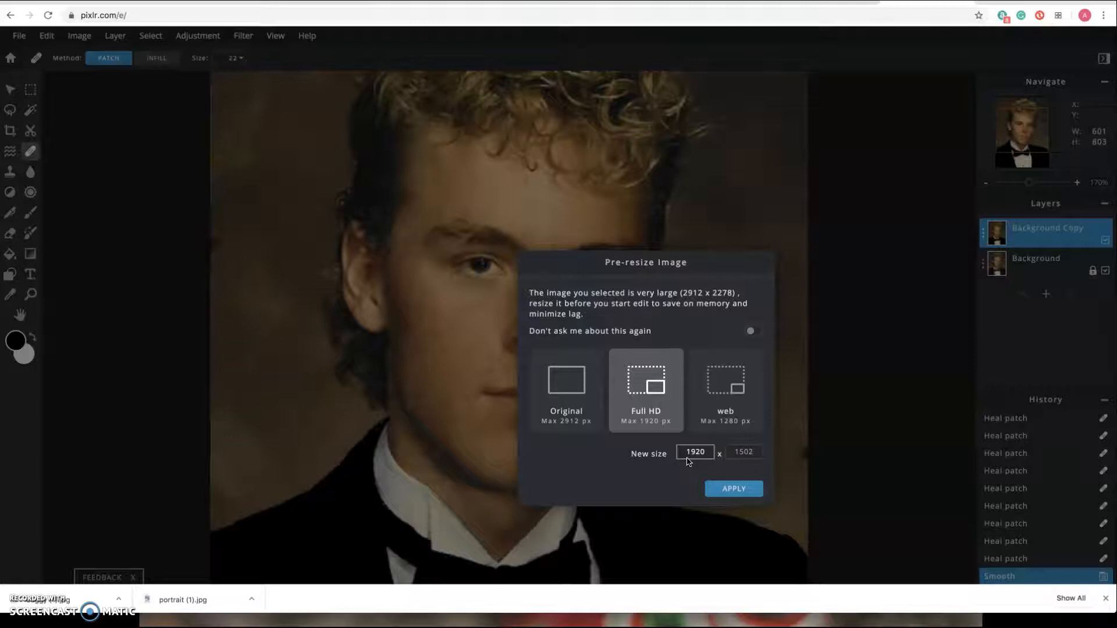
click(587, 414)
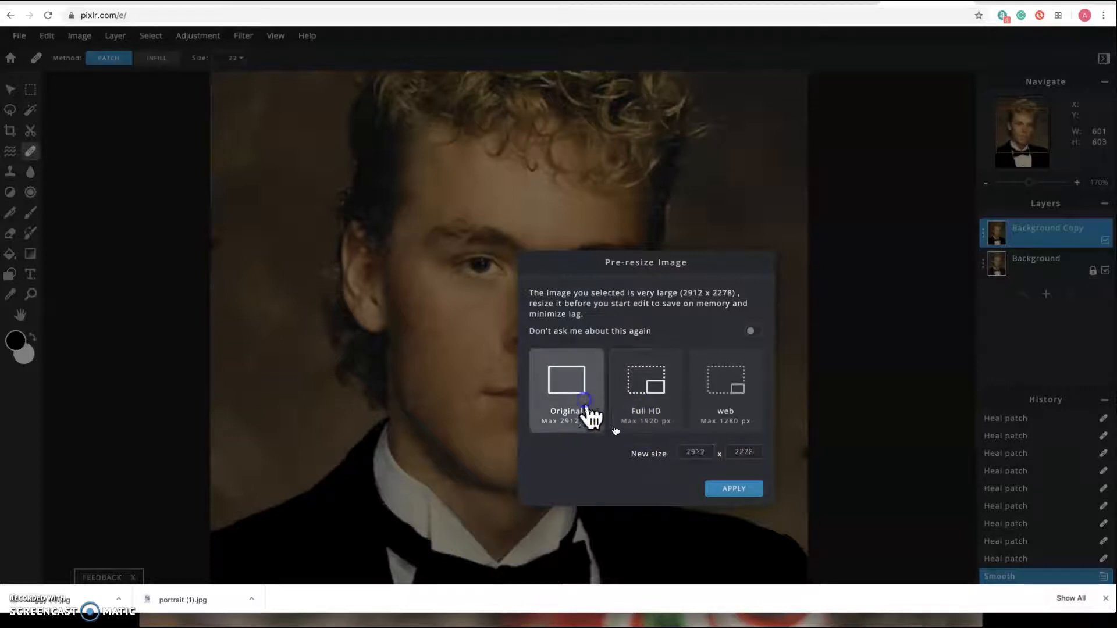
click(674, 412)
click(728, 490)
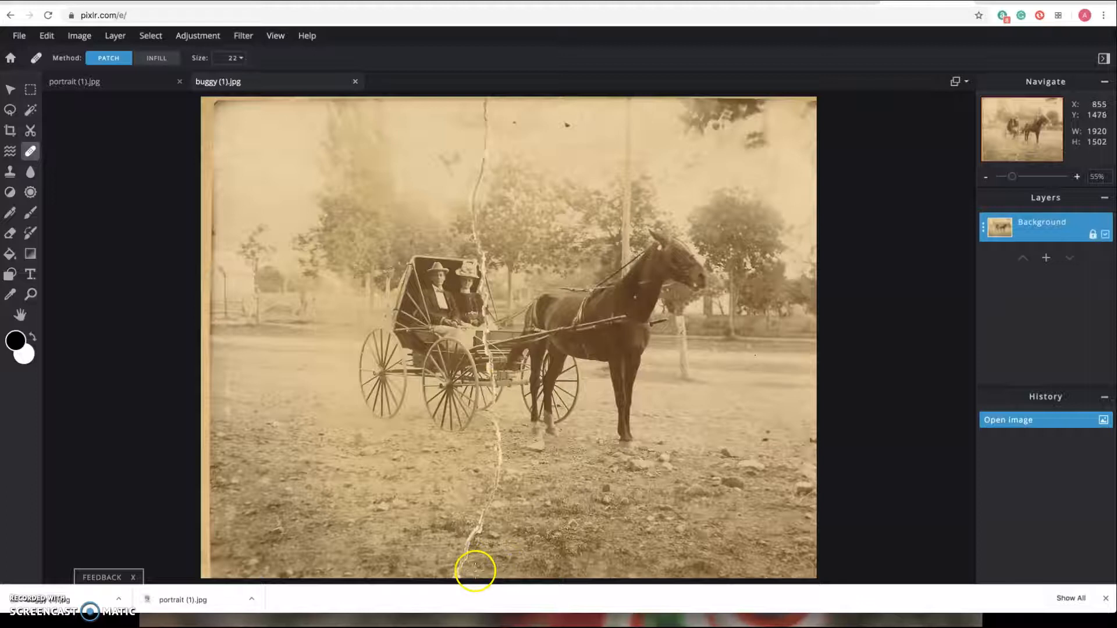
Select the full-height area right of the tear with a rectangular marquee about 981 x 1502 pixels, and switch to the magnetic lasso
click(32, 92)
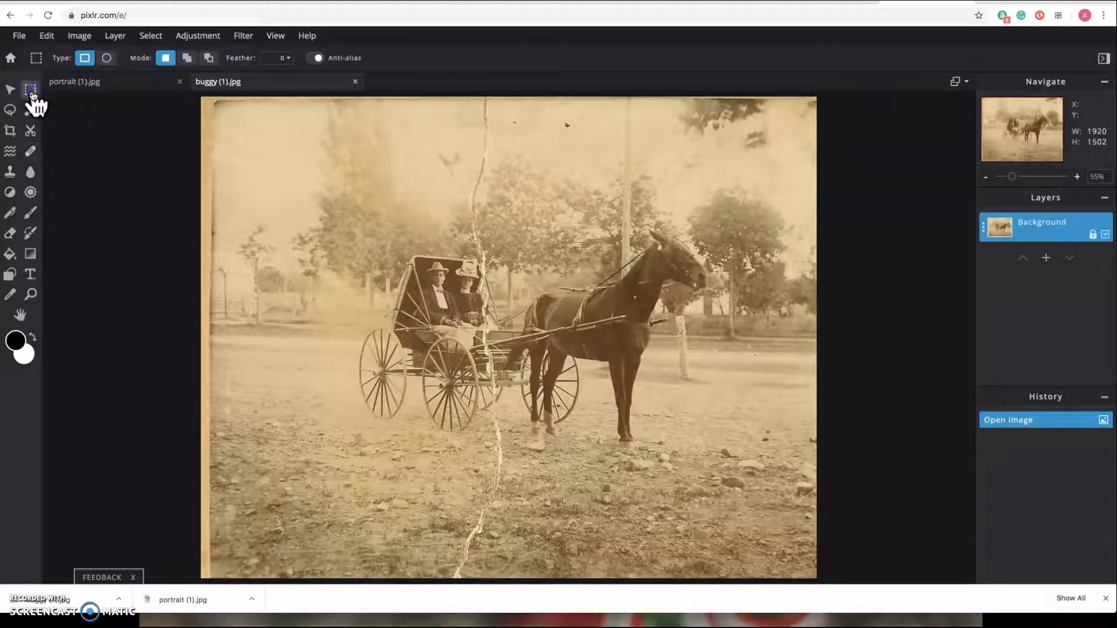
drag(501, 95, 817, 579)
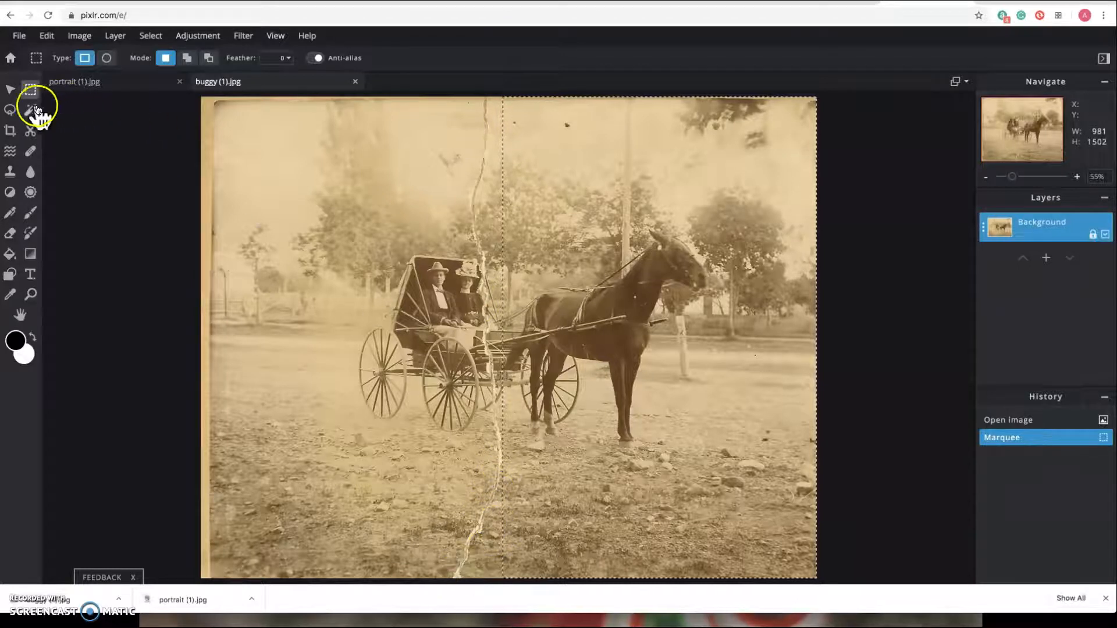
click(13, 113)
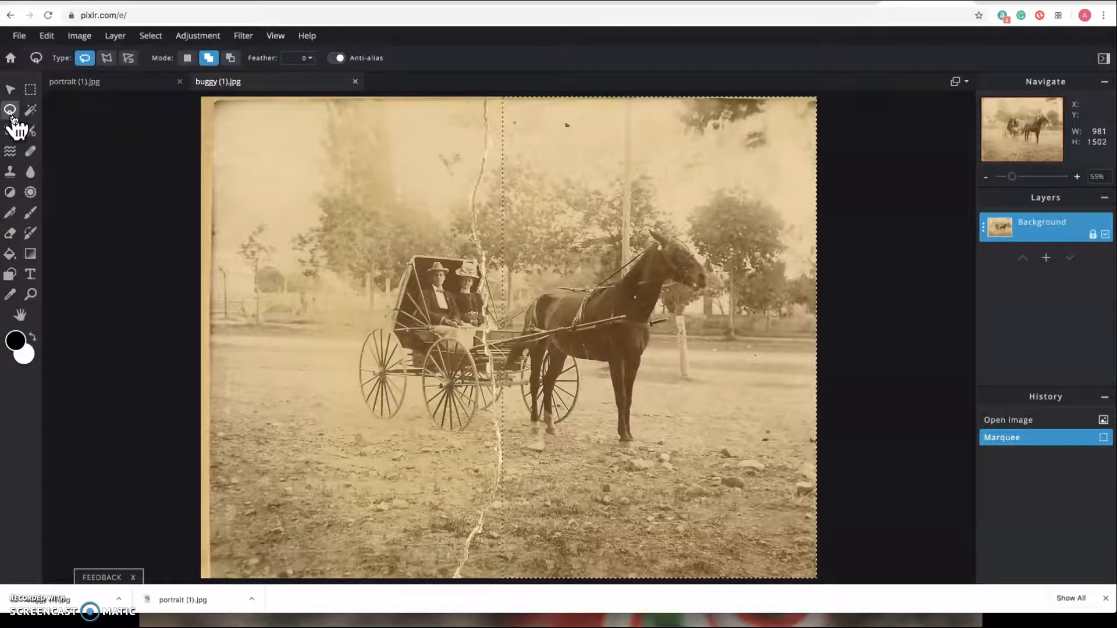
click(129, 60)
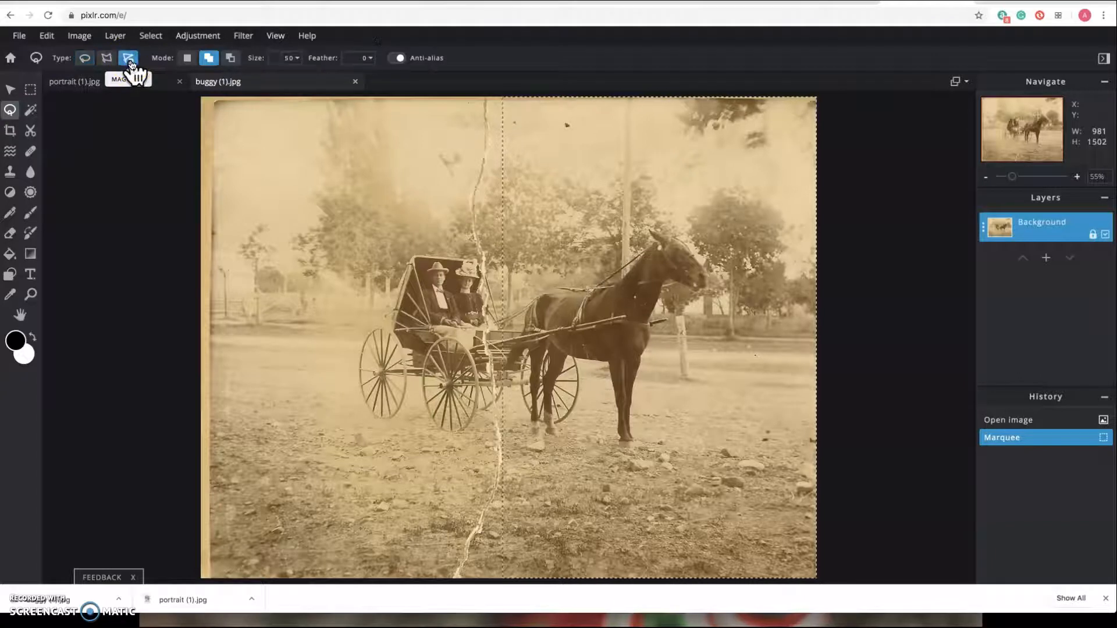
key(ctrl+plus)
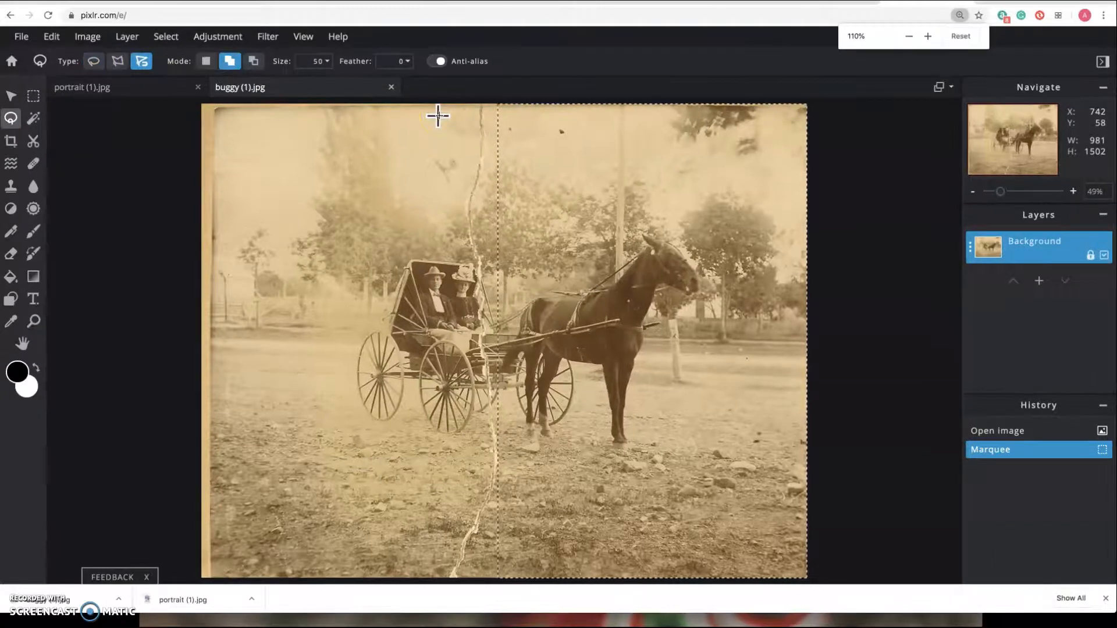
key(ctrl+plus)
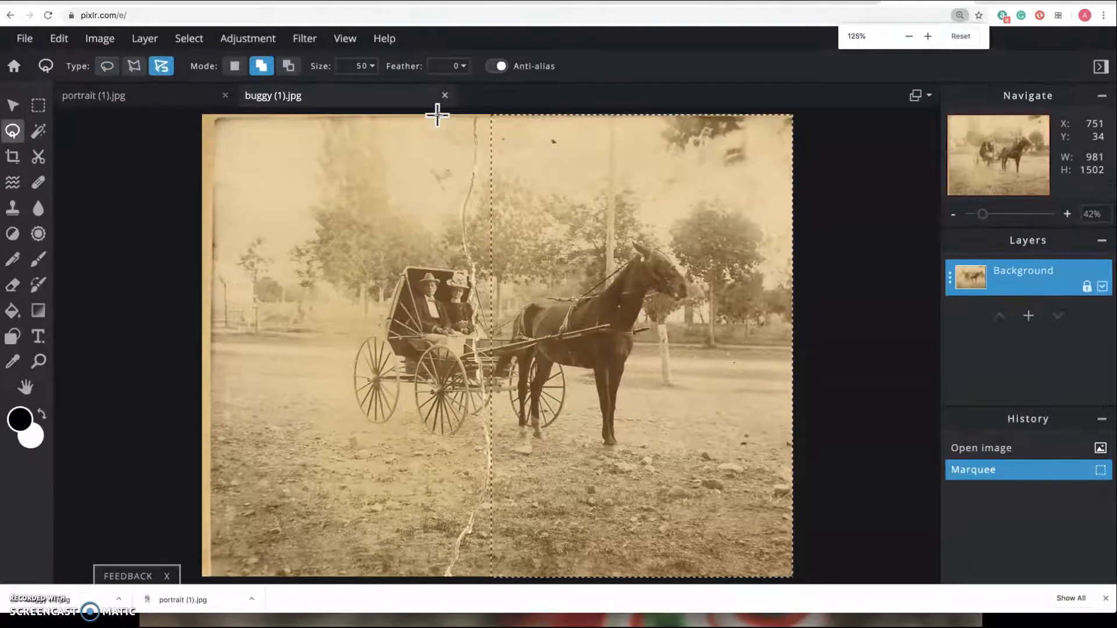
key(ctrl+0)
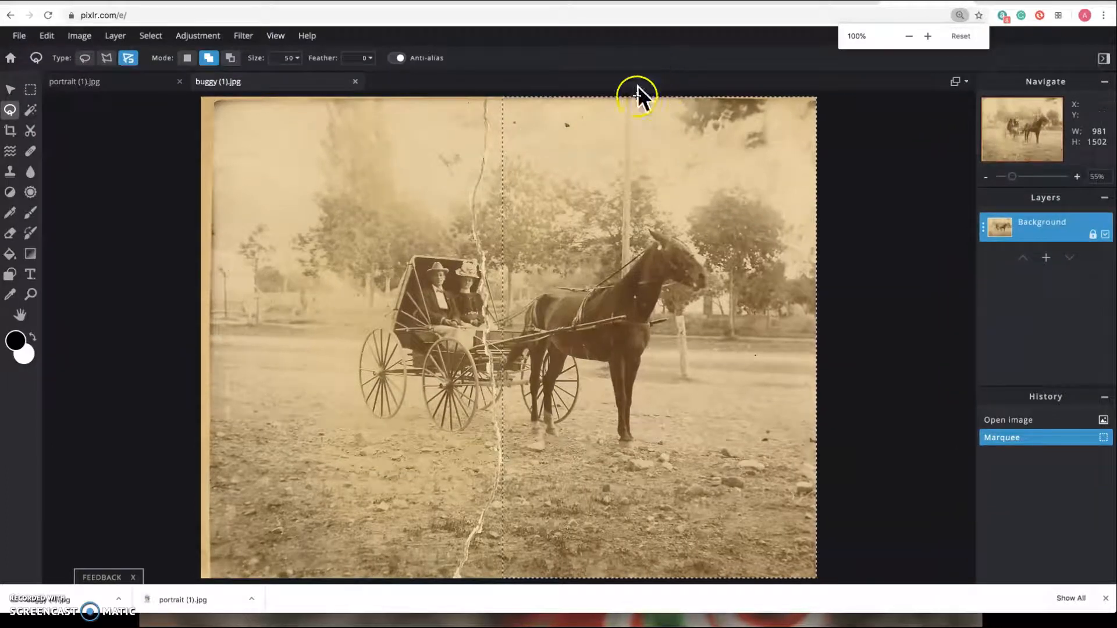
scroll(638, 85, up, 5)
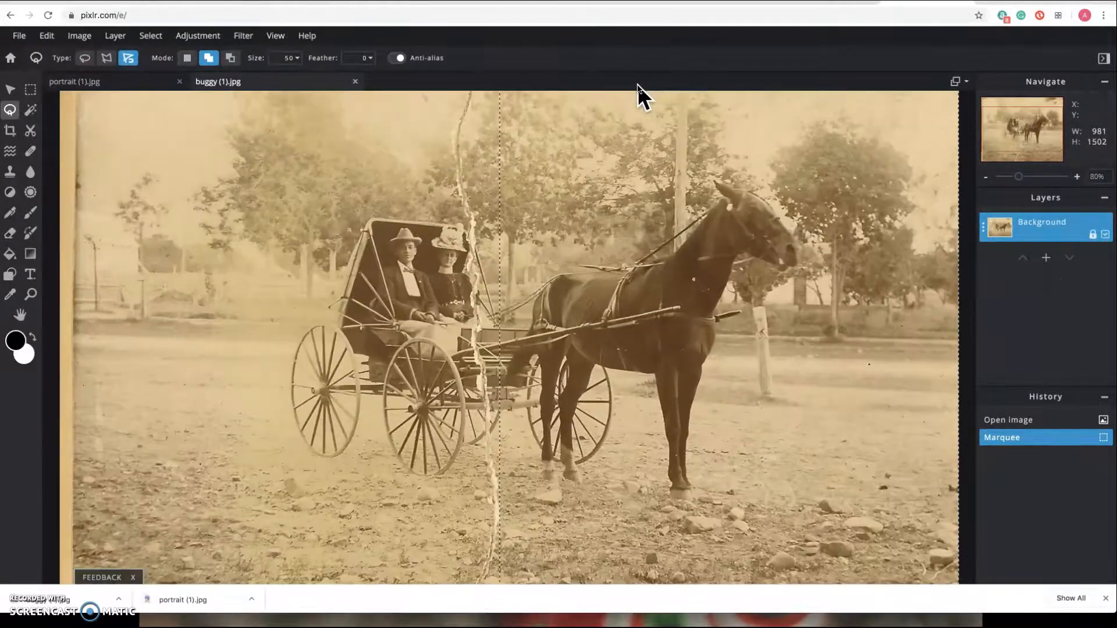
drag(491, 155, 578, 438)
click(629, 228)
click(828, 210)
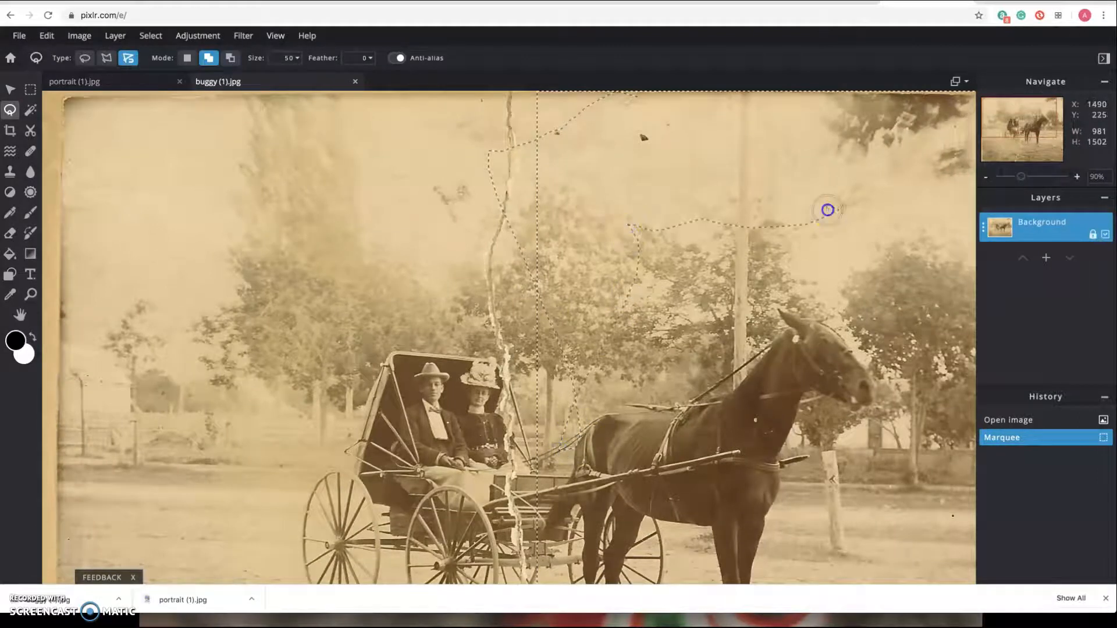
click(828, 210)
scroll(825, 209, down, 6)
key(ctrl+z)
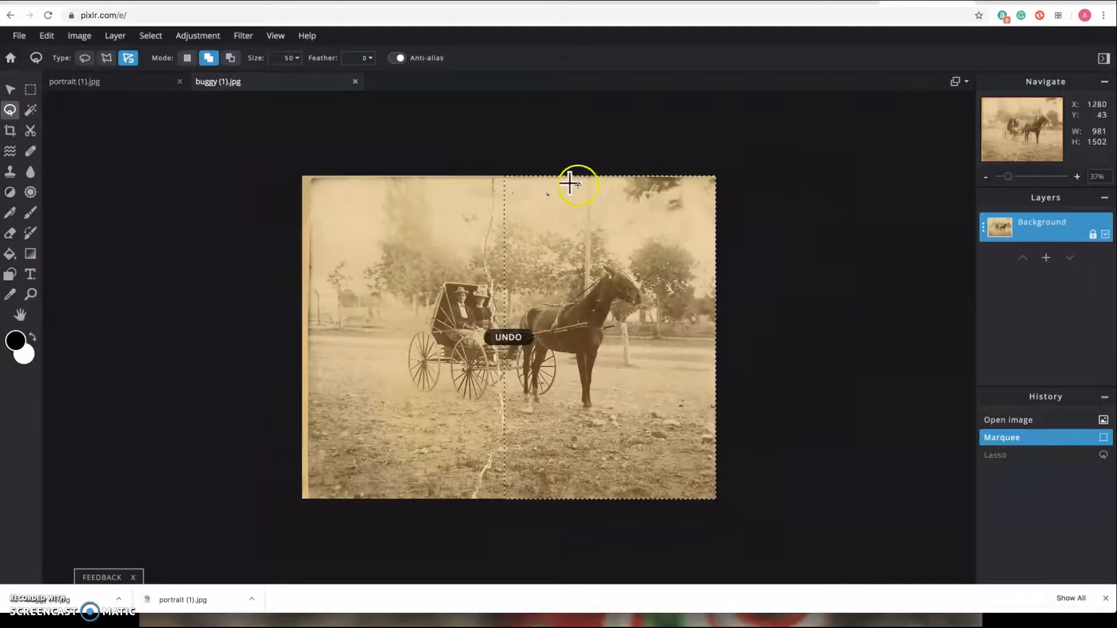
Add the strip between the upper tear and the marquee to the selection with the magnetic lasso, tracing down from the photo's top edge
scroll(493, 162, up, 5)
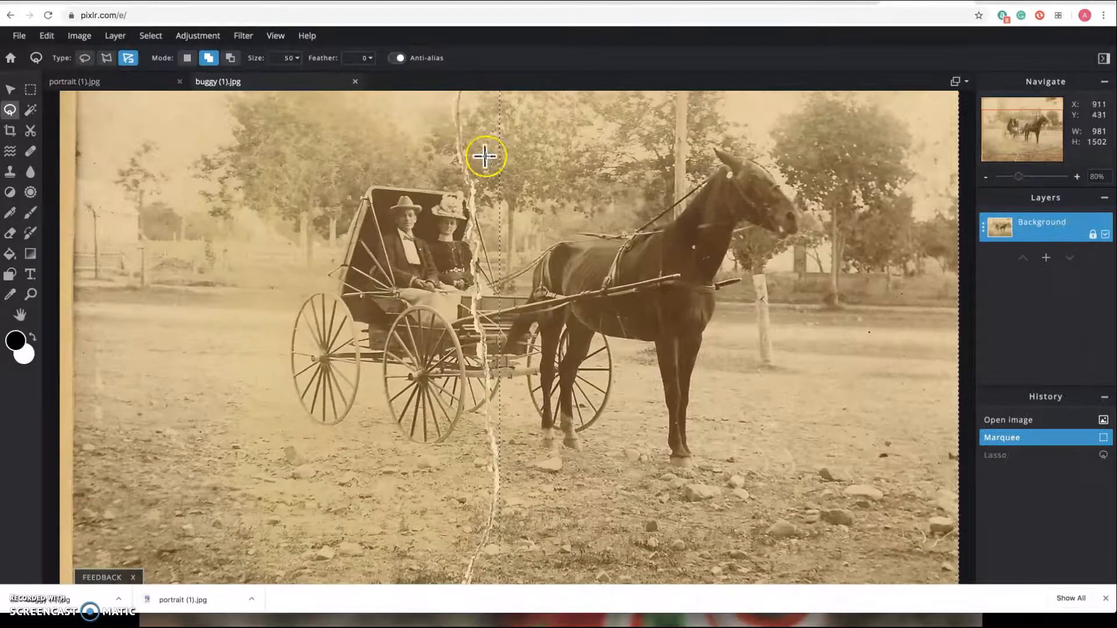
drag(472, 129, 477, 476)
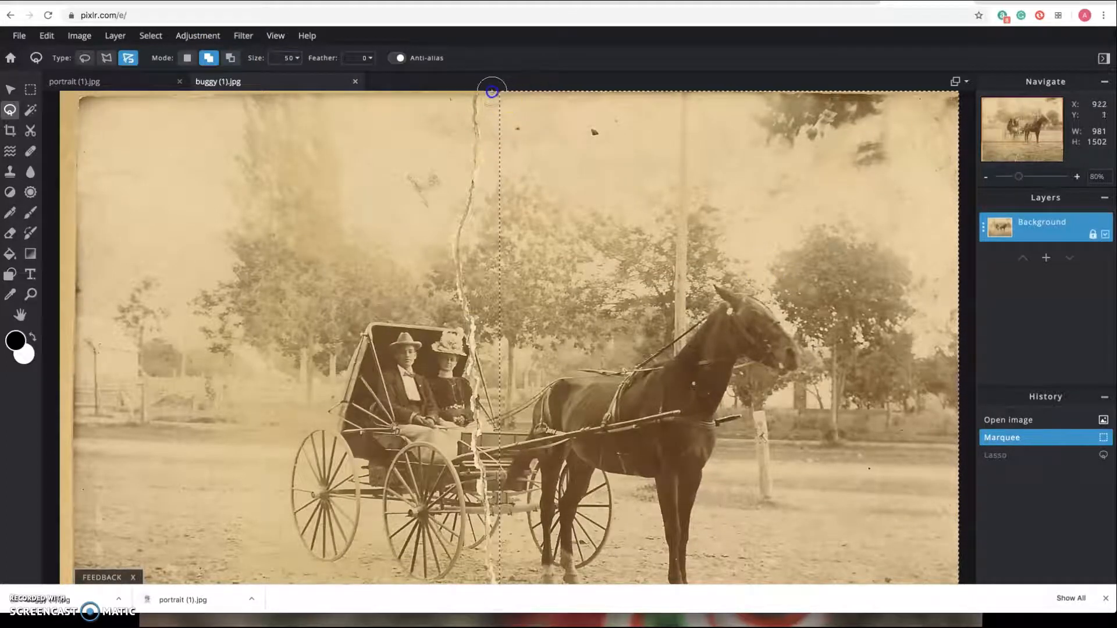
mouse_move(477, 112)
mouse_down()
mouse_move(486, 164)
mouse_move(461, 246)
mouse_up()
drag(477, 372, 480, 381)
mouse_move(560, 293)
mouse_down()
mouse_move(546, 130)
mouse_move(528, 94)
mouse_move(507, 94)
mouse_up()
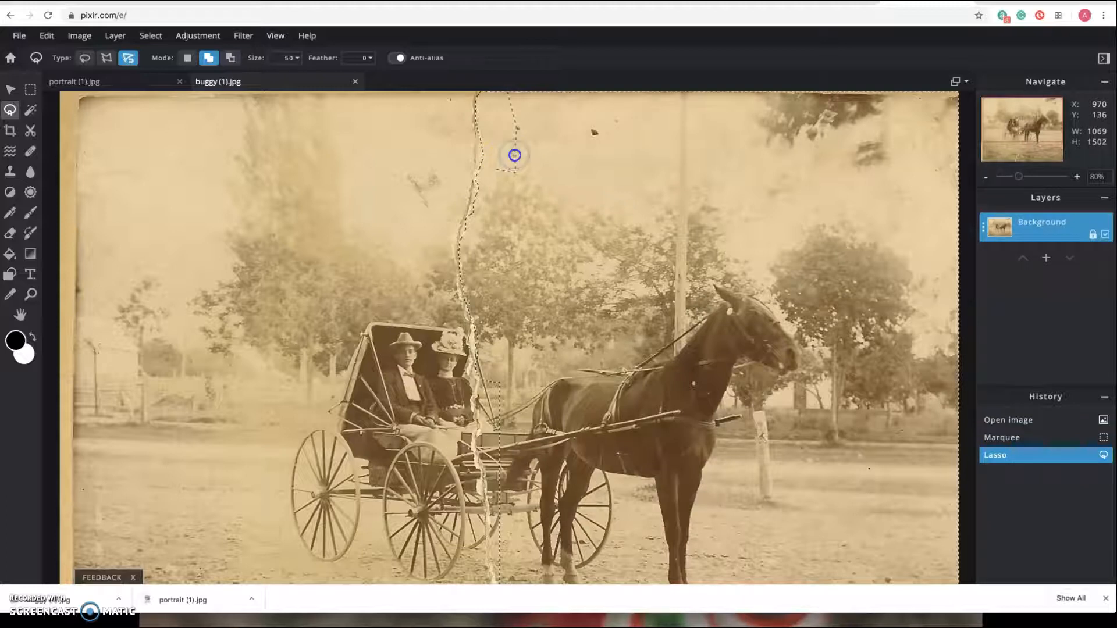
click(514, 155)
Extend the selection to the tear beside the seated couple and down the buggy's front with the magnetic lasso
scroll(546, 426, down, 3)
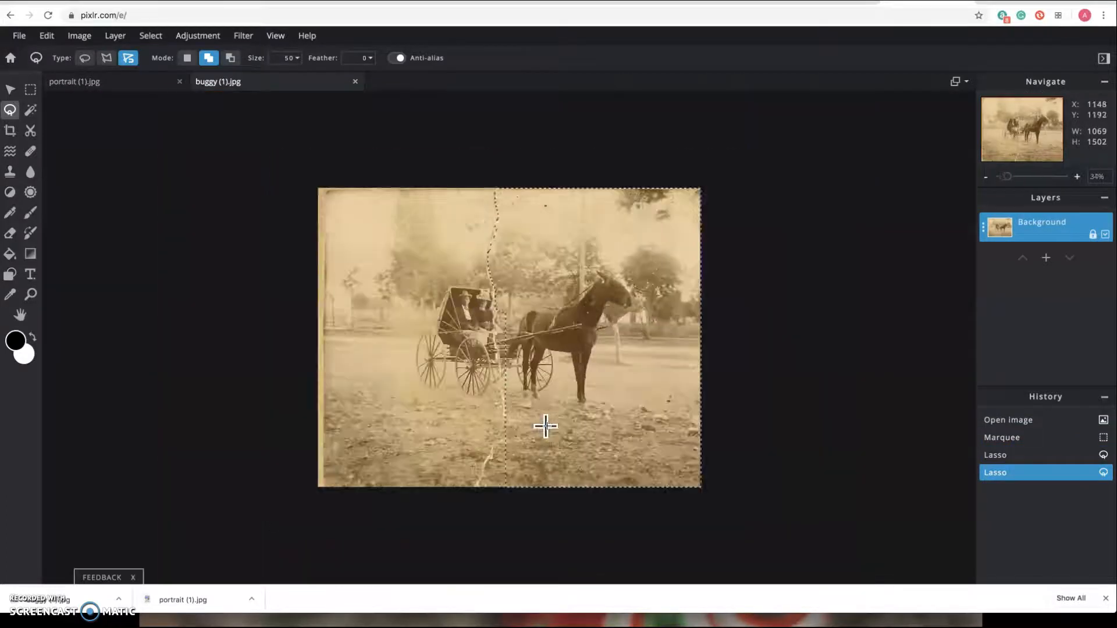
scroll(546, 426, up, 3)
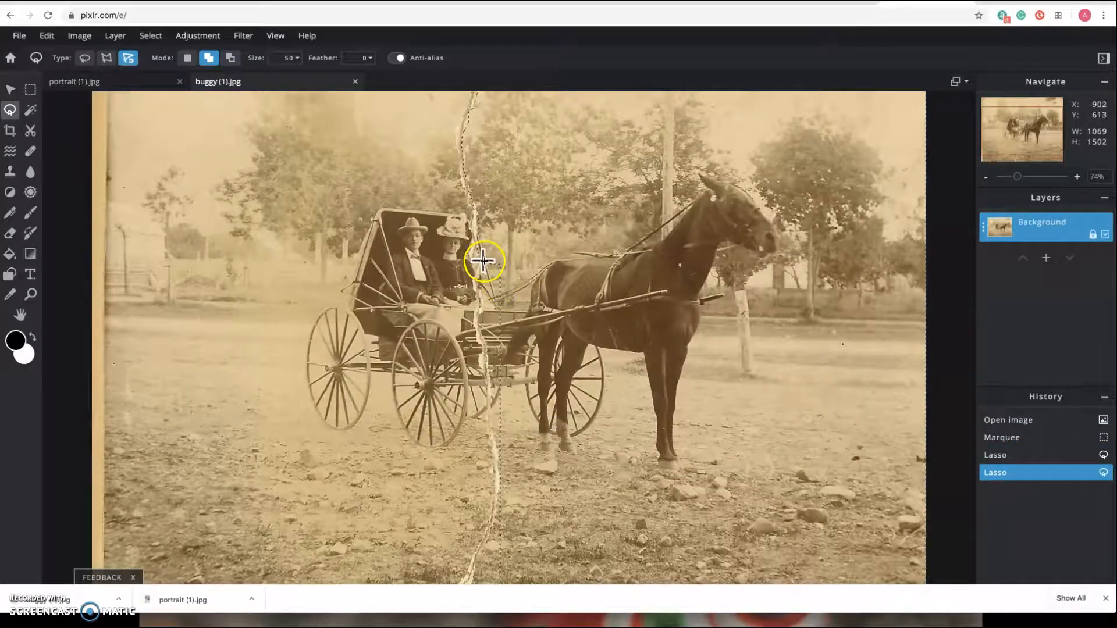
scroll(490, 250, up, 3)
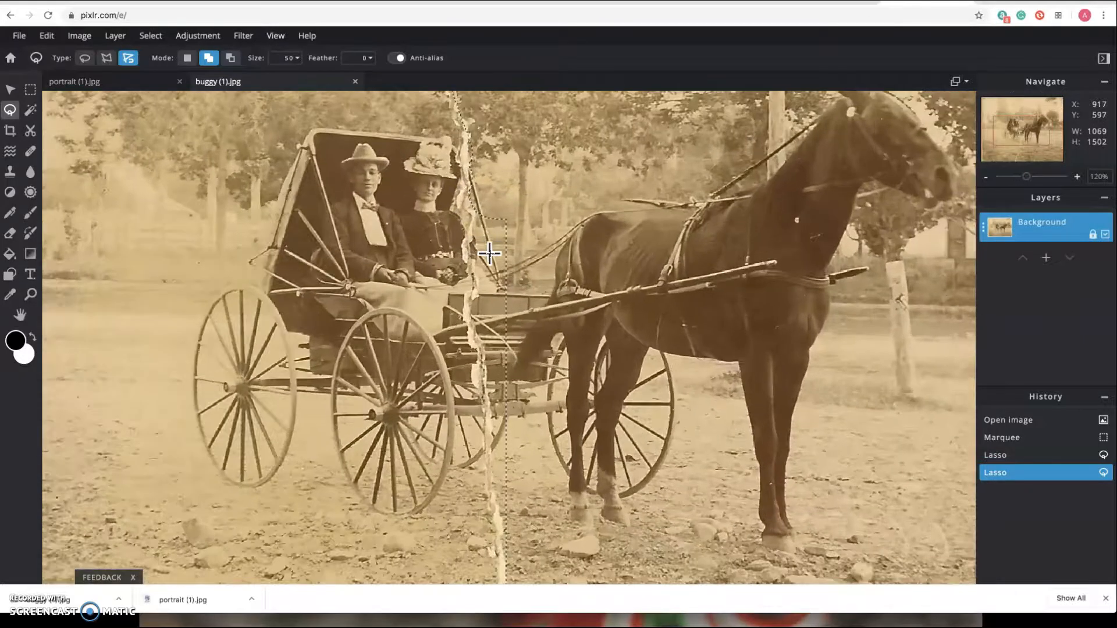
scroll(491, 251, up, 1)
mouse_move(490, 249)
mouse_down()
mouse_move(478, 203)
mouse_move(470, 254)
mouse_up()
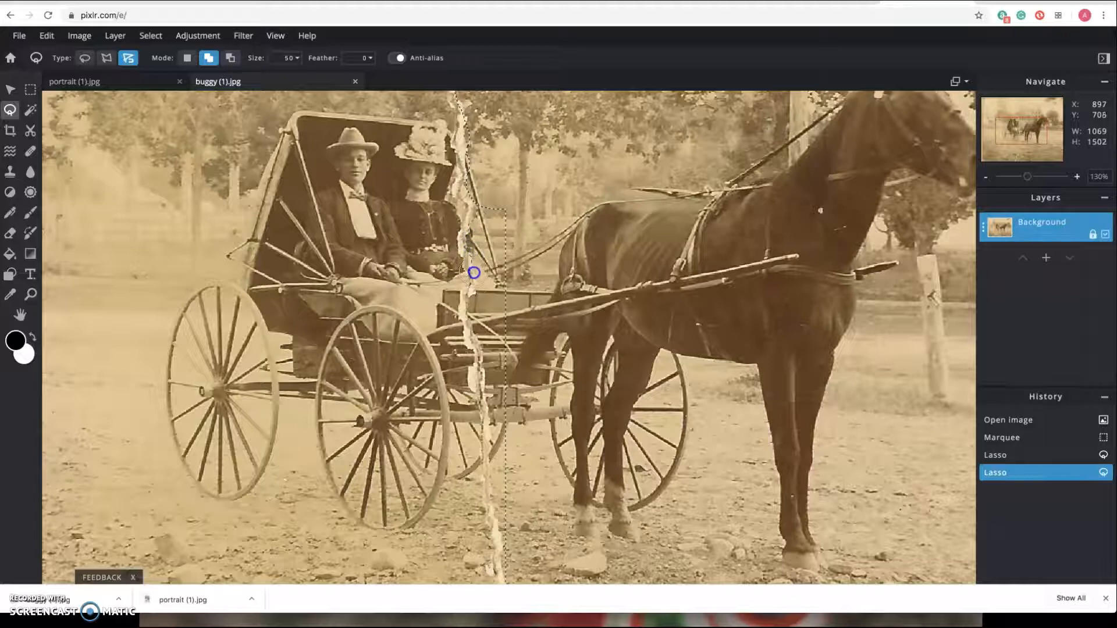
drag(470, 303, 484, 351)
mouse_move(491, 435)
mouse_down()
mouse_move(523, 434)
mouse_move(557, 386)
mouse_move(565, 218)
mouse_move(550, 186)
mouse_move(512, 187)
mouse_up()
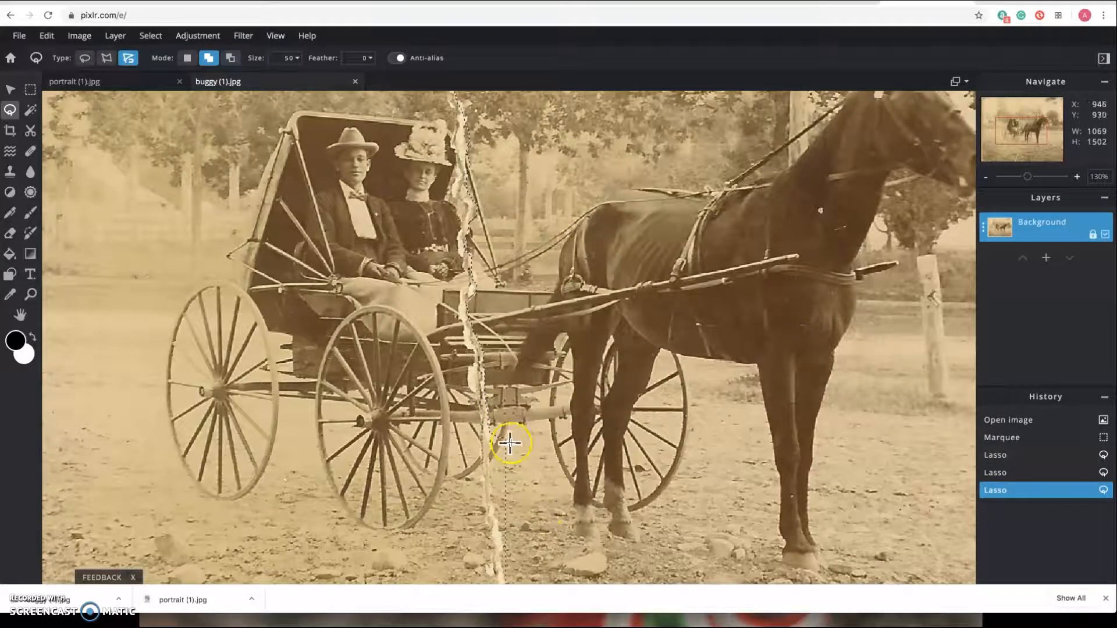
Add the narrow strip along the tear just below the buggy's axle to the selection with the magnetic lasso
click(495, 432)
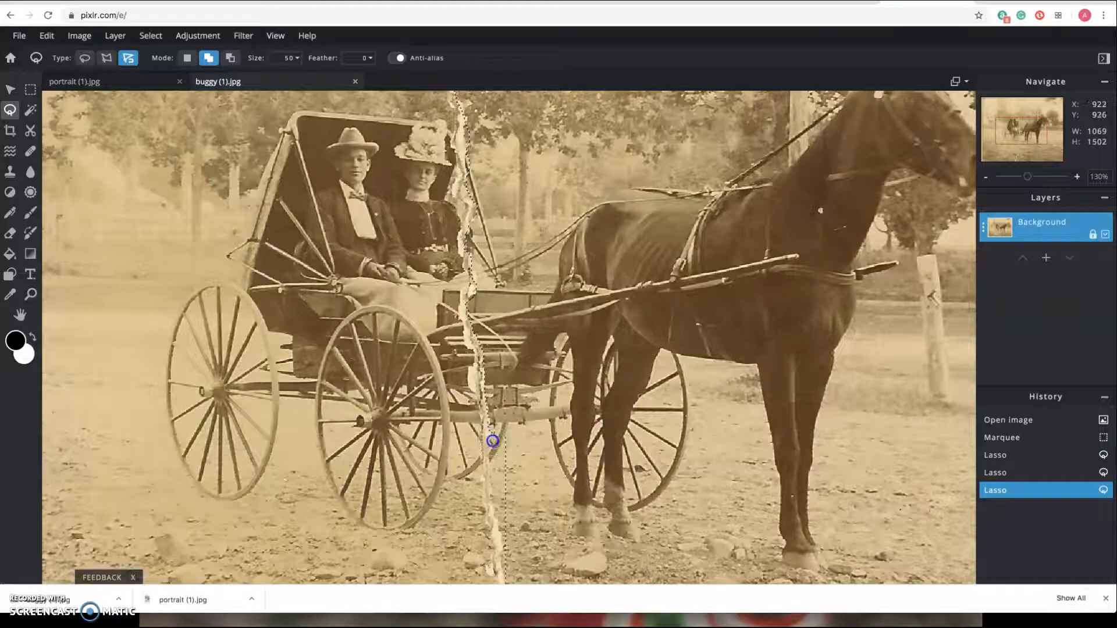
drag(491, 435, 490, 455)
mouse_move(514, 566)
mouse_down()
mouse_move(545, 499)
mouse_move(533, 428)
mouse_move(517, 414)
mouse_move(494, 424)
mouse_up()
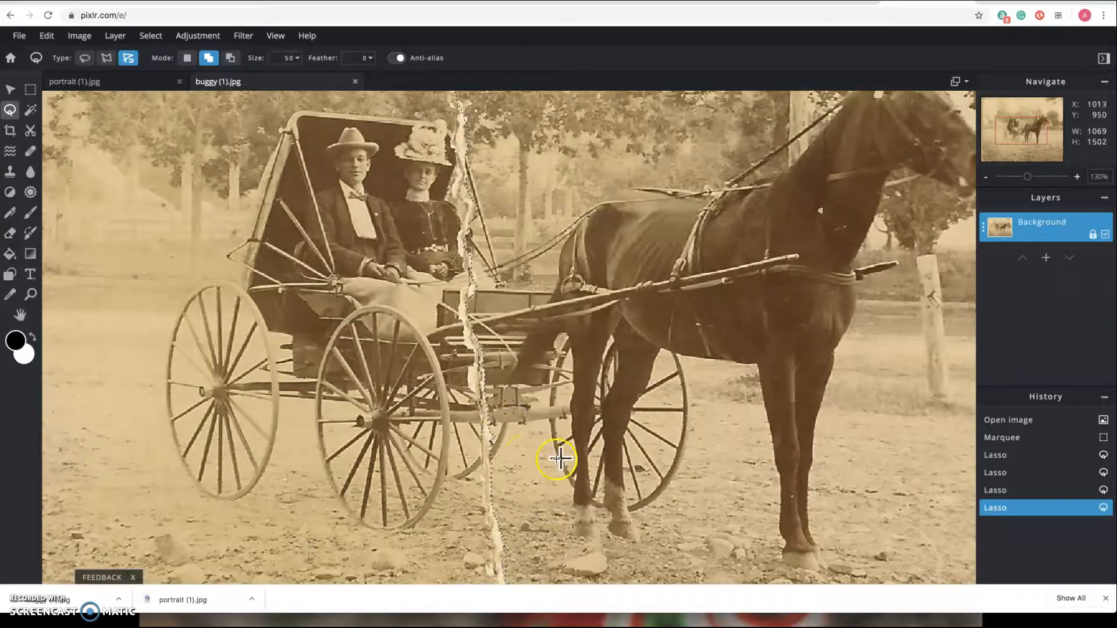
Extend the selection along the lower tear across the stony ground to the photo's bottom edge with the magnetic lasso
scroll(524, 454, down, 5)
scroll(523, 453, down, 2)
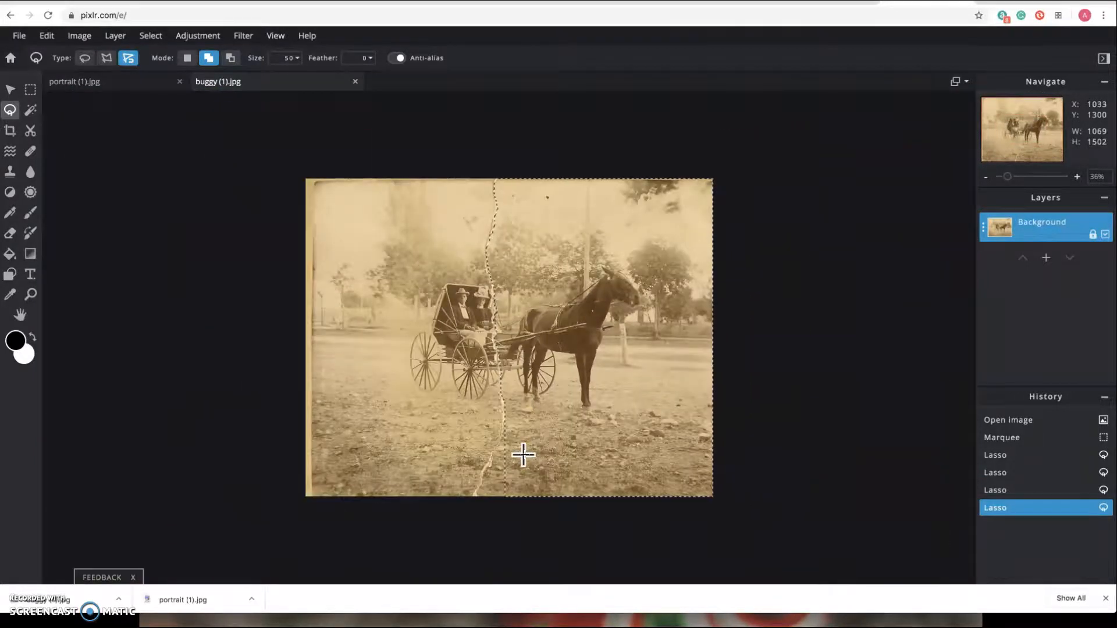
scroll(524, 455, up, 5)
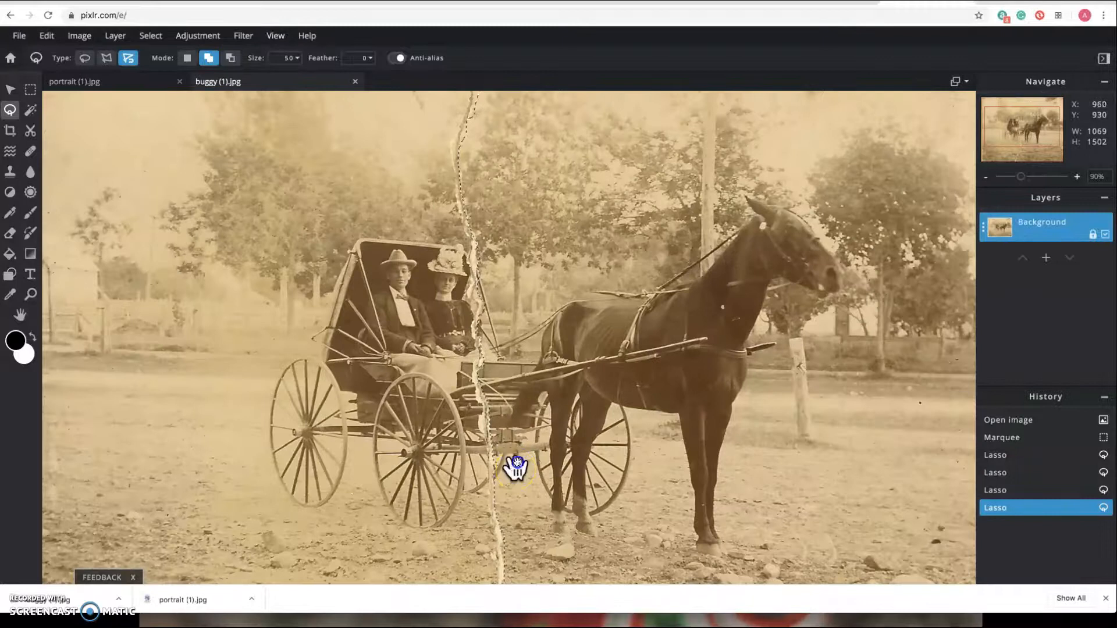
drag(516, 467, 543, 224)
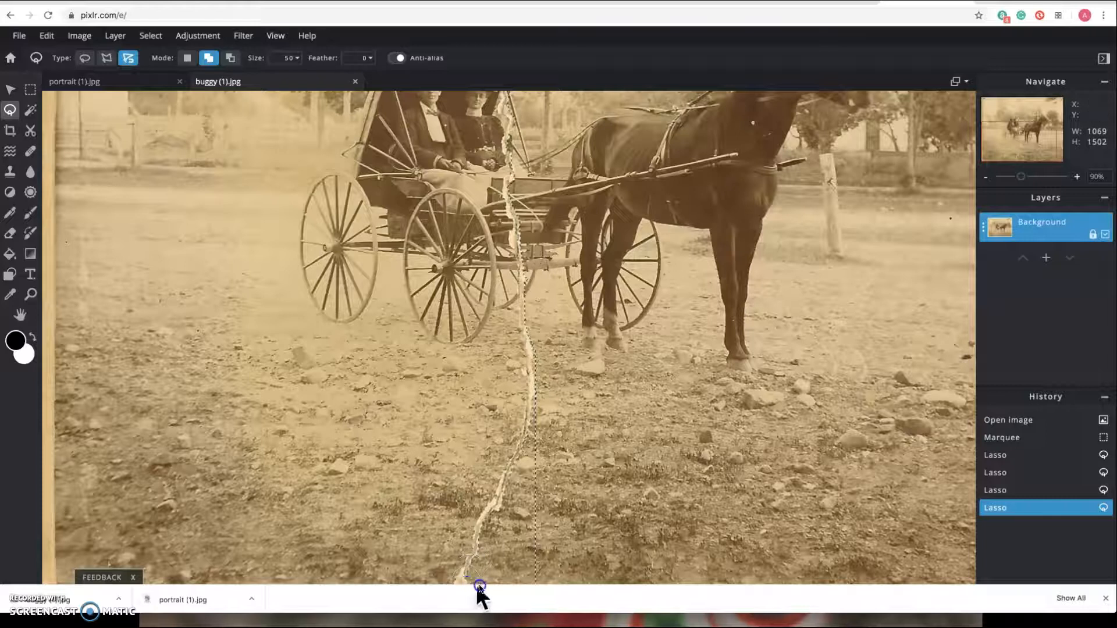
click(589, 370)
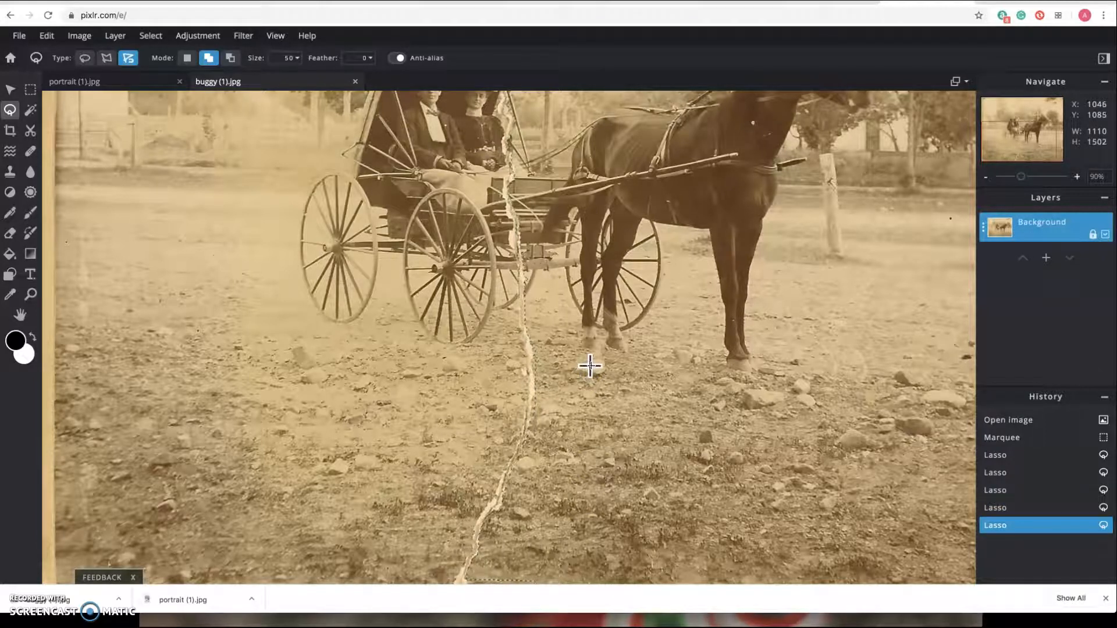
Add the missed strip along the photo's bottom edge beside the tear to the selection with the magnetic lasso
scroll(590, 365, down, 1)
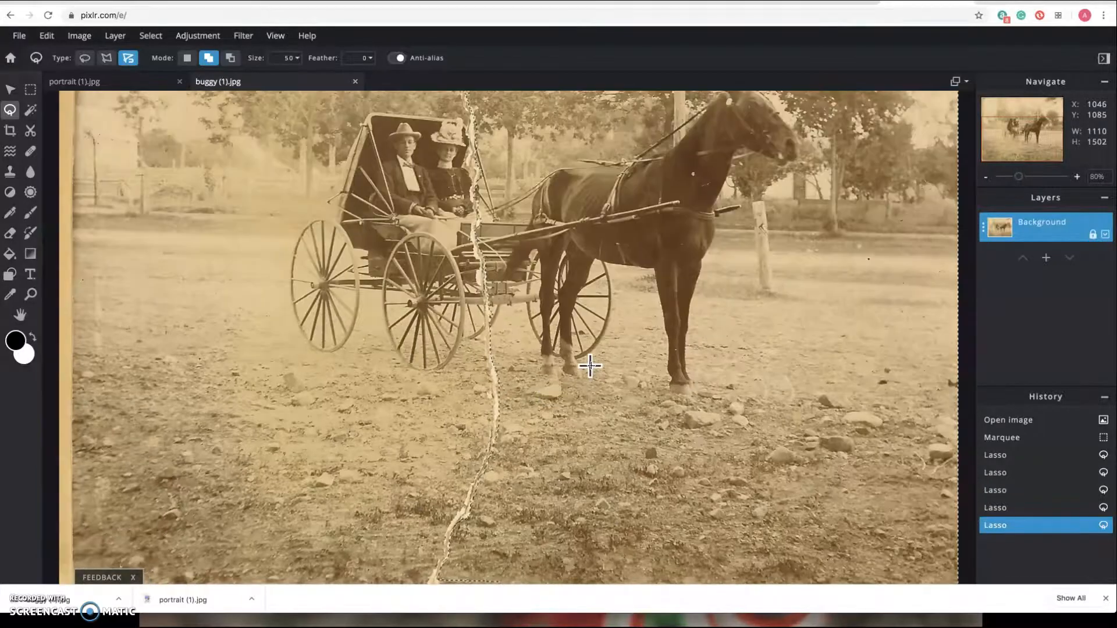
scroll(589, 365, down, 1)
scroll(569, 261, up, 4)
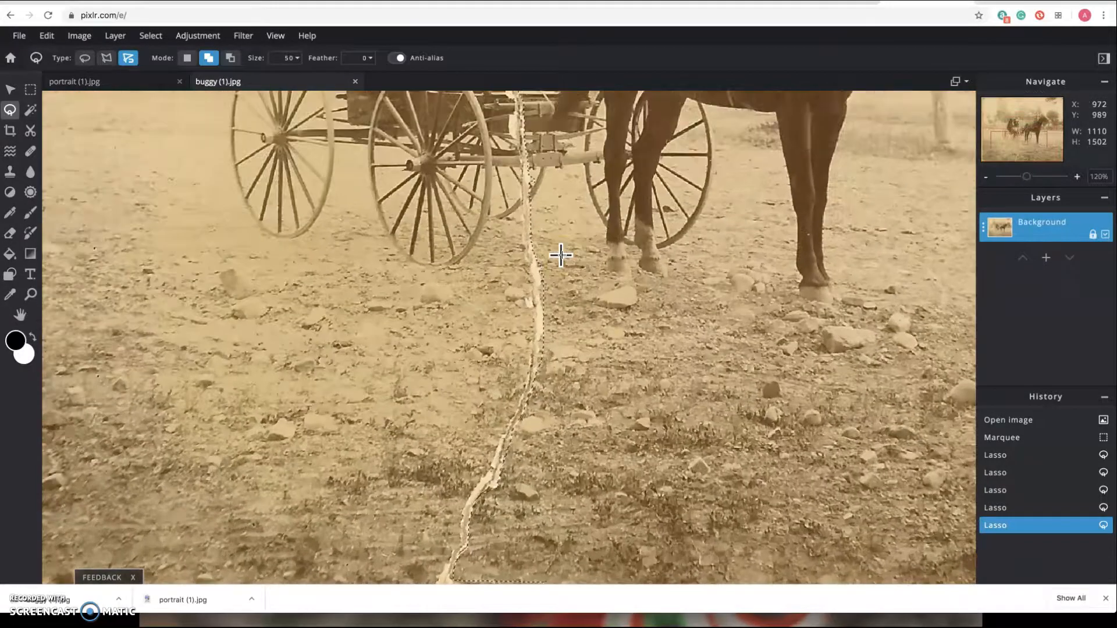
scroll(561, 254, up, 2)
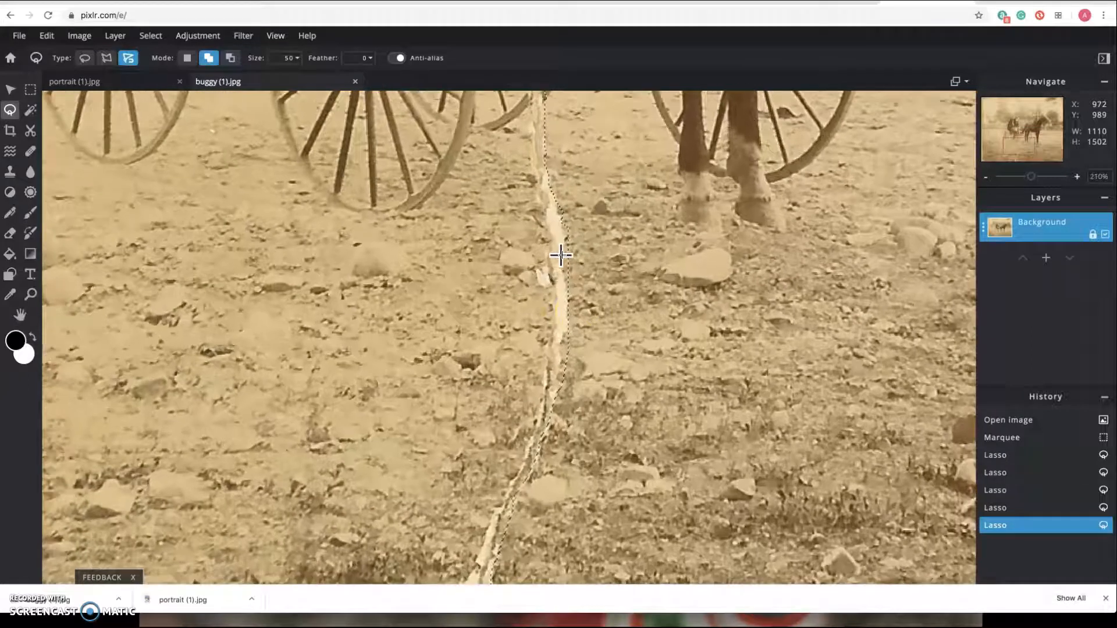
drag(562, 445, 609, 42)
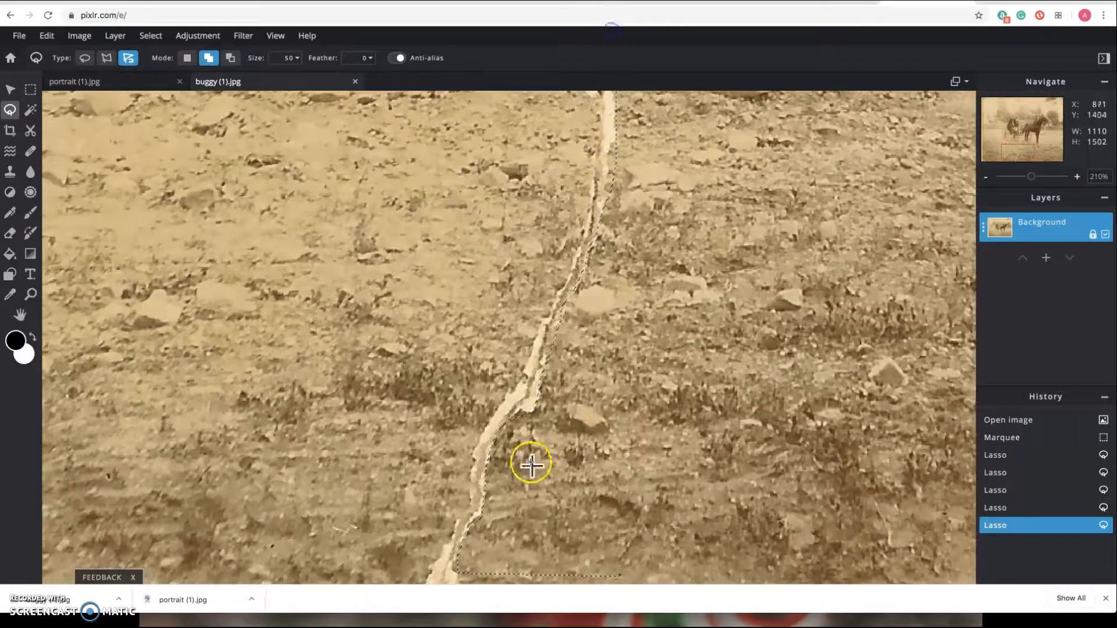
drag(459, 571, 494, 593)
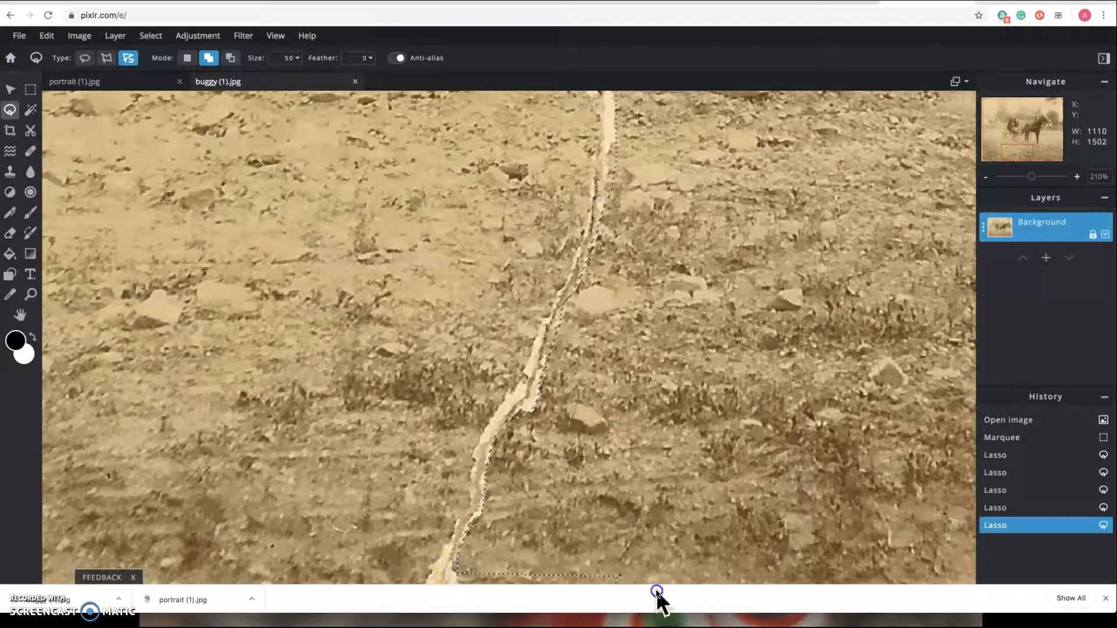
click(462, 564)
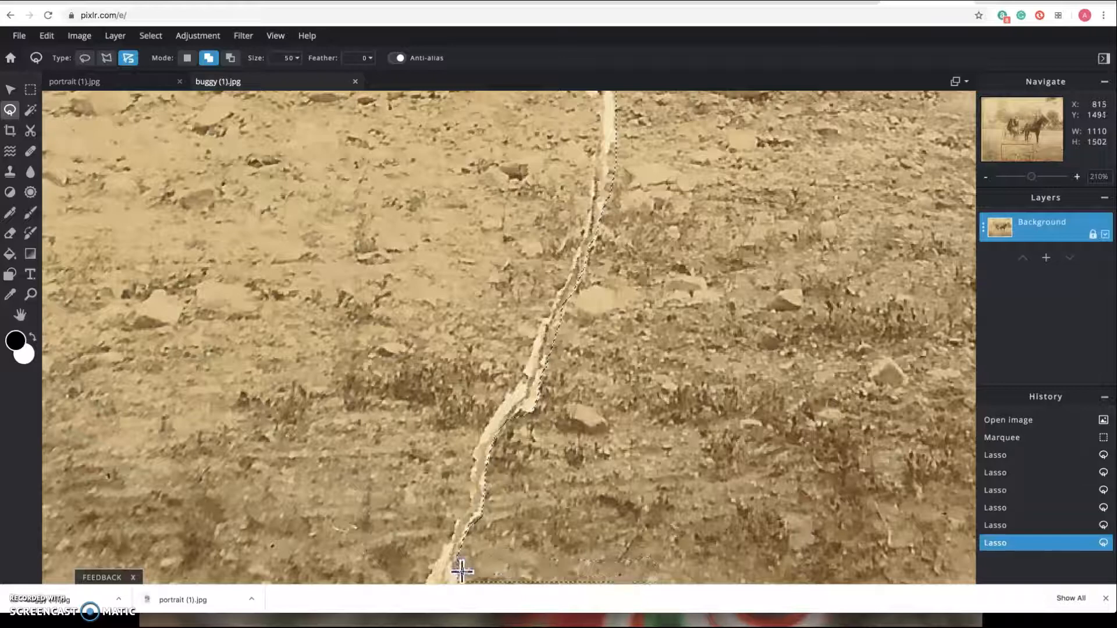
Add the missed edge slivers along the tear across the stony ground to the selection with the freehand lasso
click(85, 58)
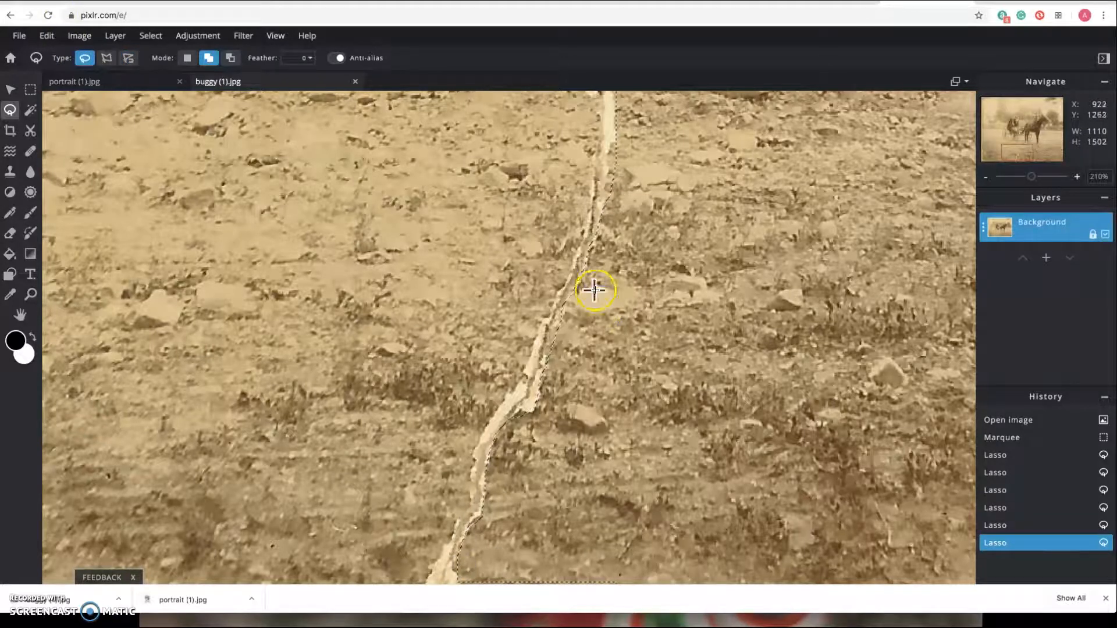
mouse_move(619, 157)
mouse_down()
mouse_move(616, 145)
mouse_move(608, 162)
mouse_move(669, 229)
mouse_up()
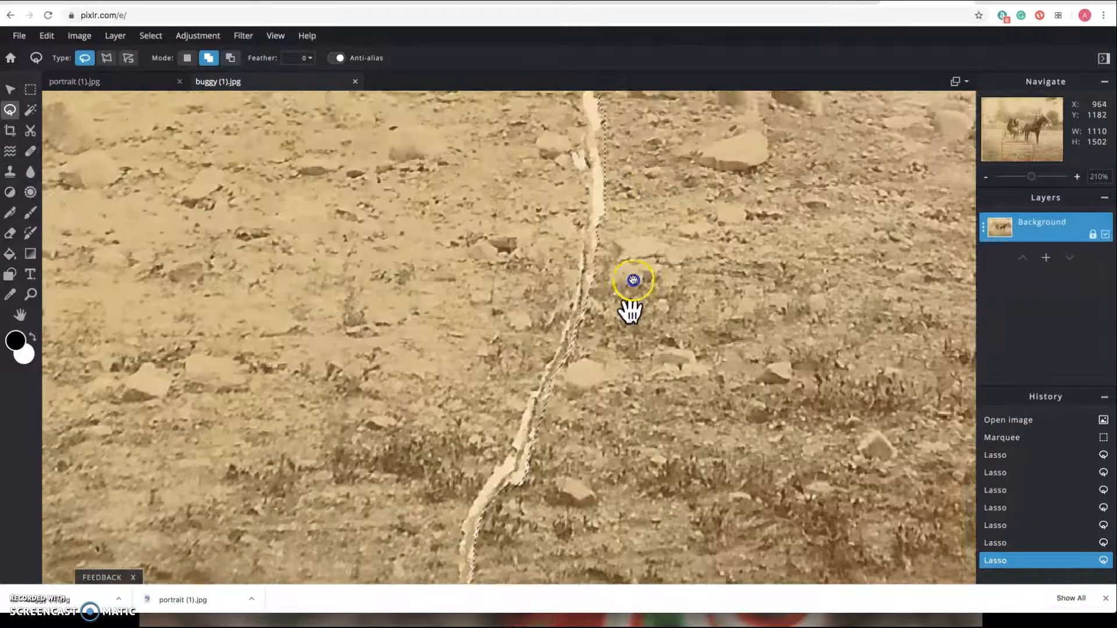
drag(631, 307, 626, 479)
mouse_move(599, 257)
mouse_down()
mouse_move(598, 477)
mouse_move(591, 382)
mouse_up()
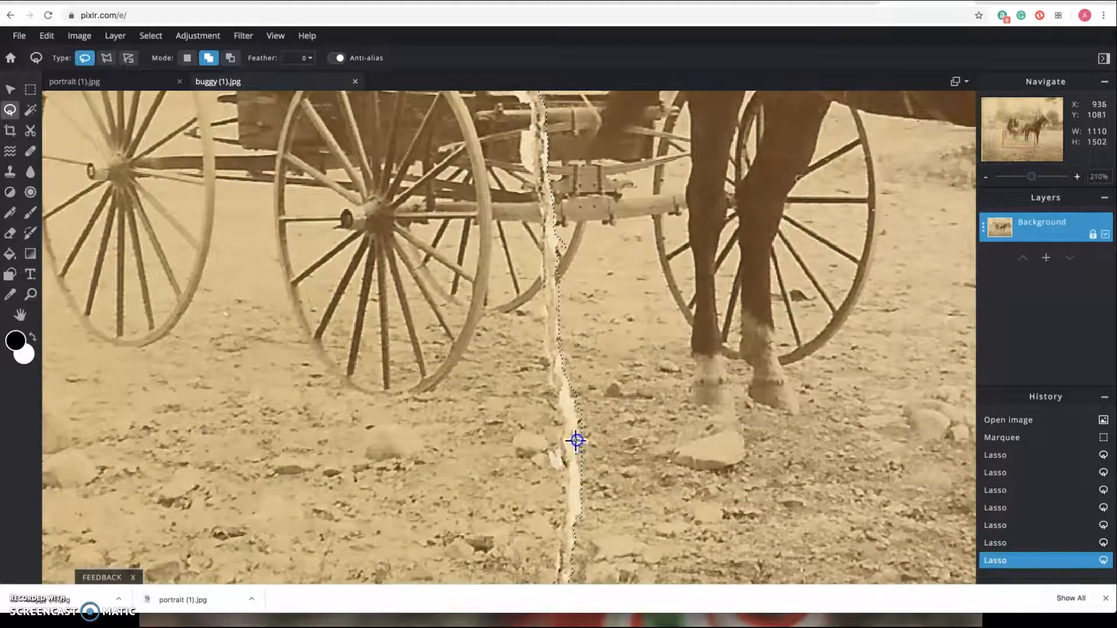
scroll(623, 404, down, 3)
click(592, 407)
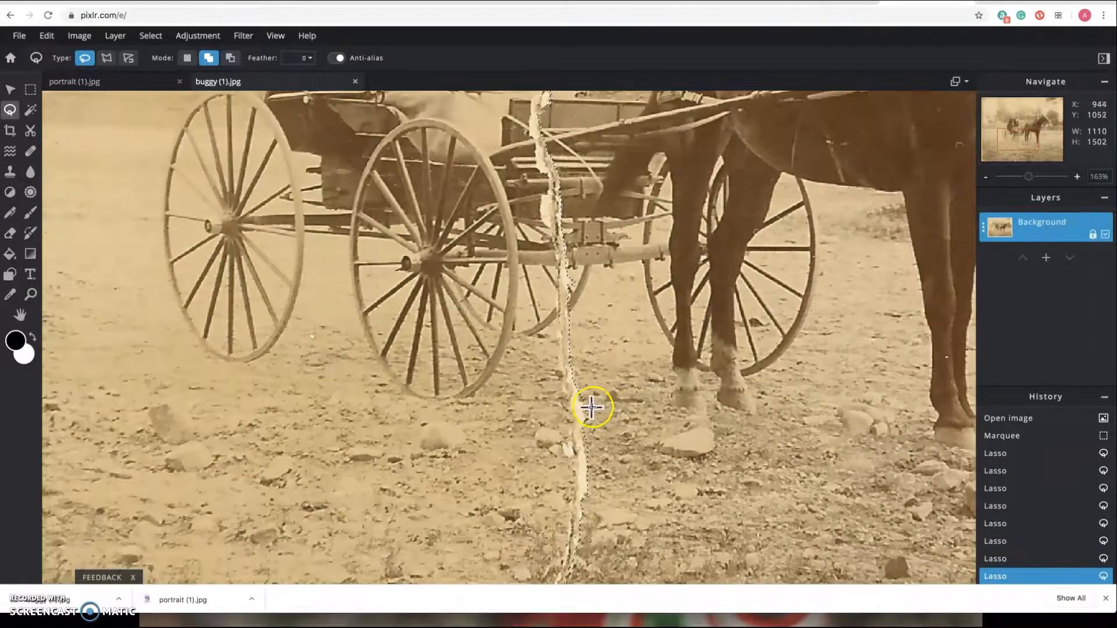
Add the missed edge areas along the tear through the sky and treetops to the selection with the freehand lasso
scroll(588, 404, down, 5)
click(486, 219)
scroll(536, 379, up, 3)
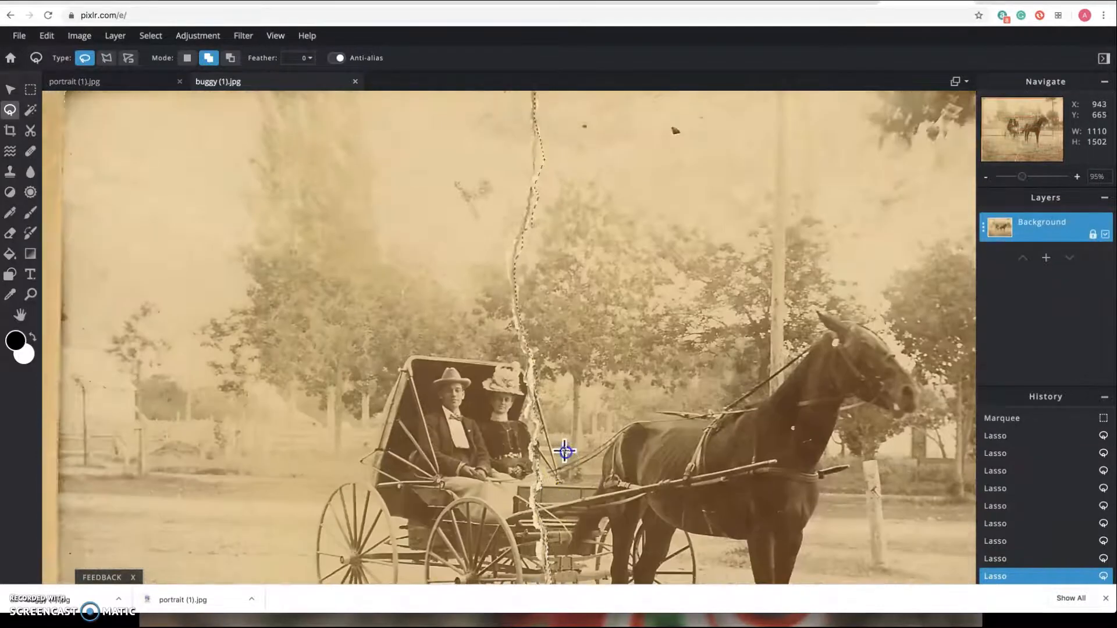
scroll(565, 451, up, 4)
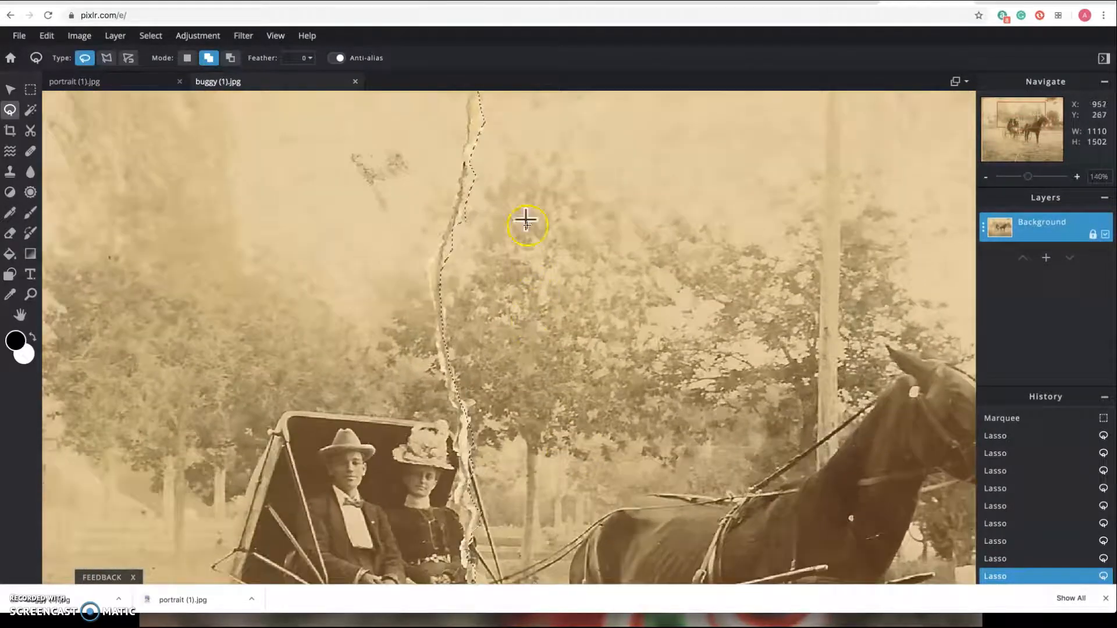
drag(526, 190, 540, 293)
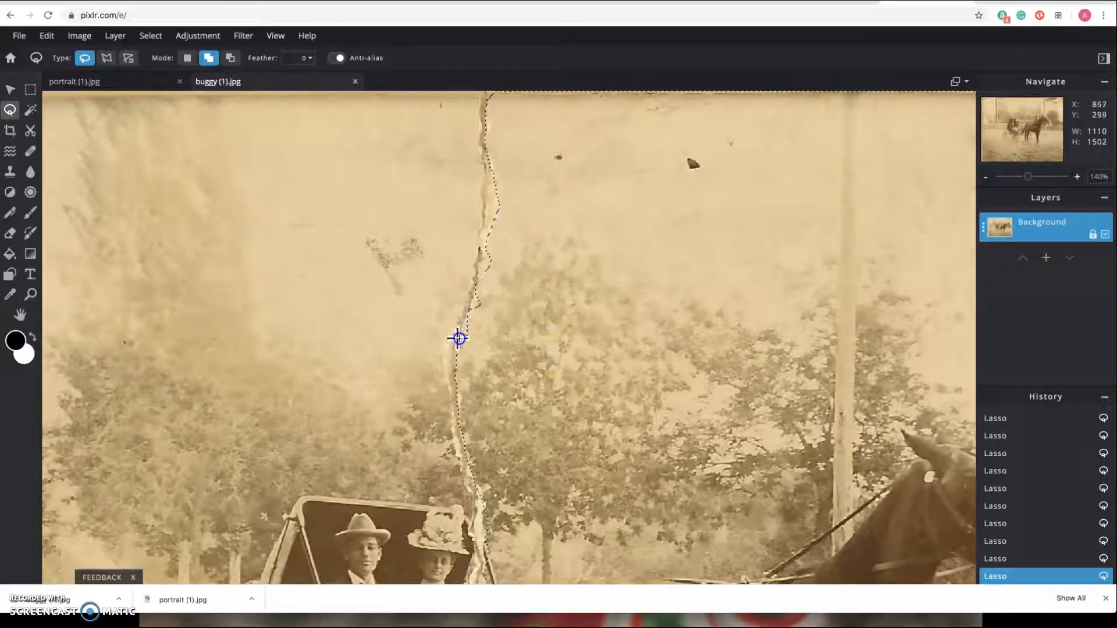
Refine the selection edge along the tear beside the seated couple with the freehand lasso in add mode
mouse_move(559, 481)
mouse_down()
mouse_move(474, 192)
mouse_move(561, 151)
mouse_up()
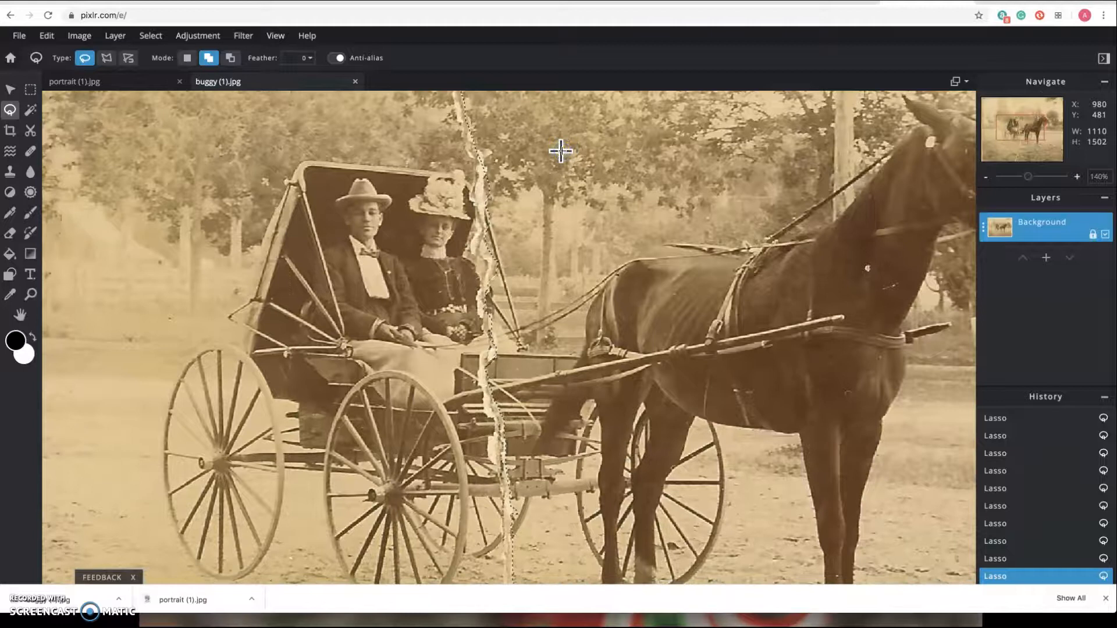
key(ctrl+plus)
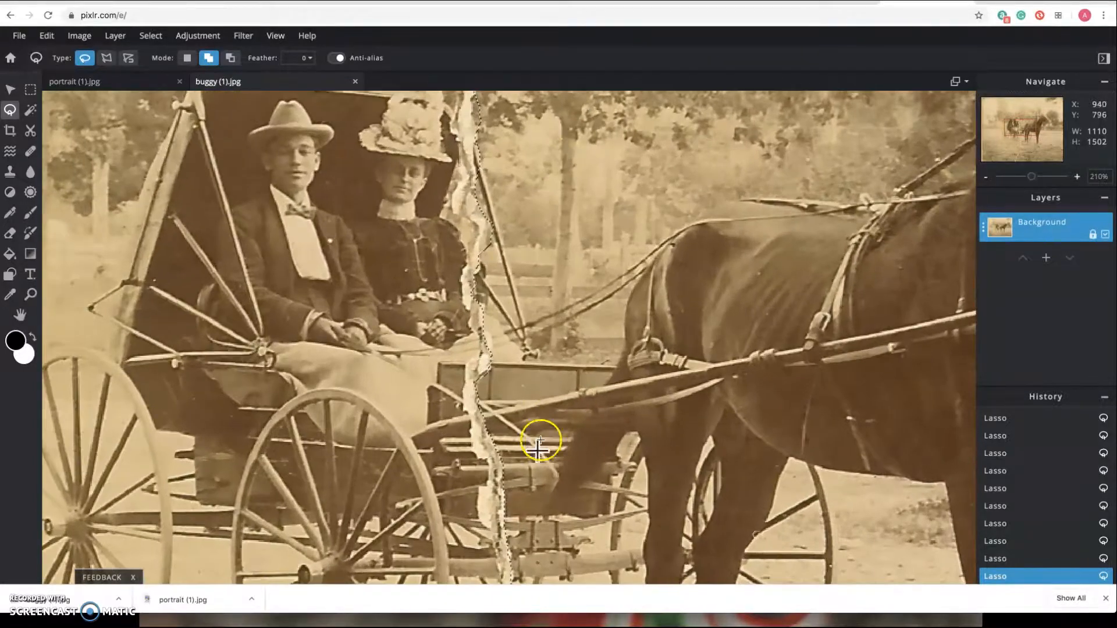
scroll(513, 290, down, 5)
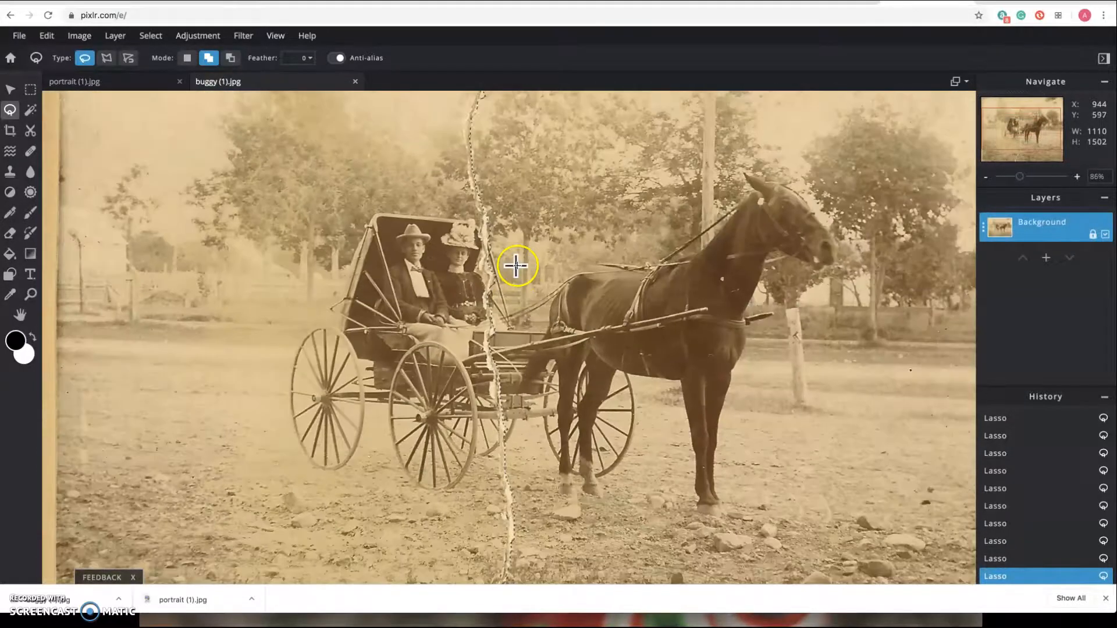
key(ctrl+plus)
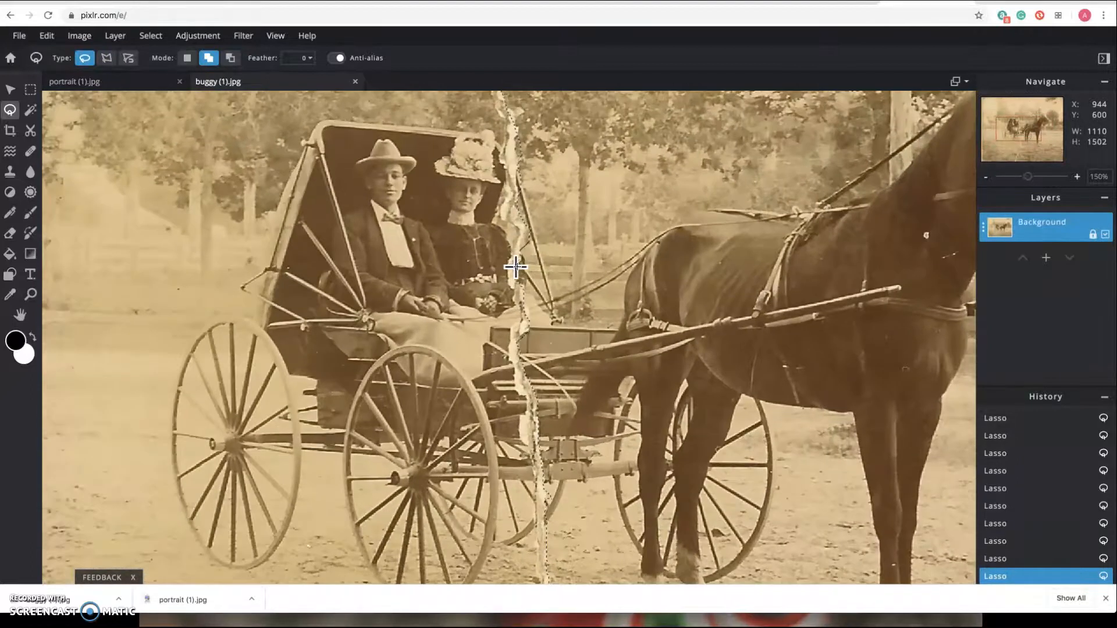
scroll(515, 267, up, 5)
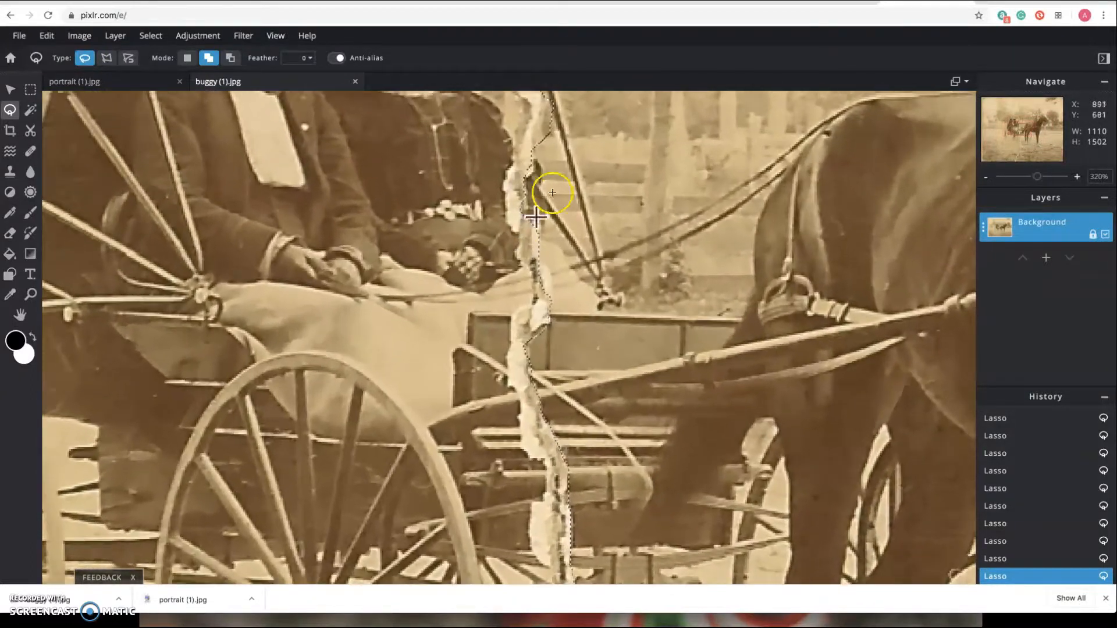
drag(564, 150, 558, 357)
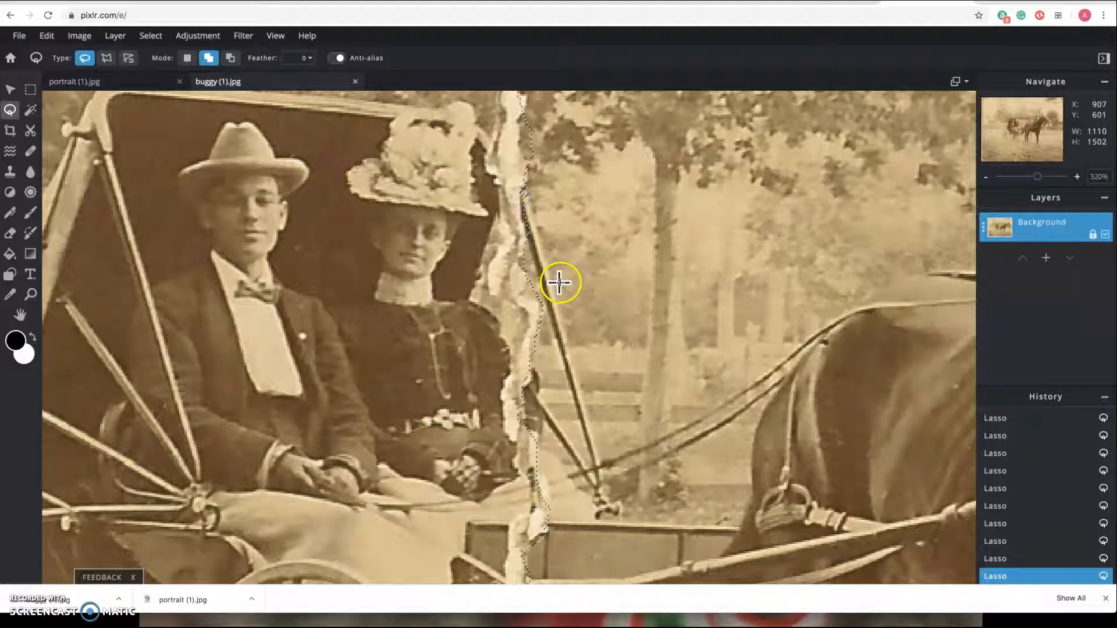
drag(551, 307, 529, 290)
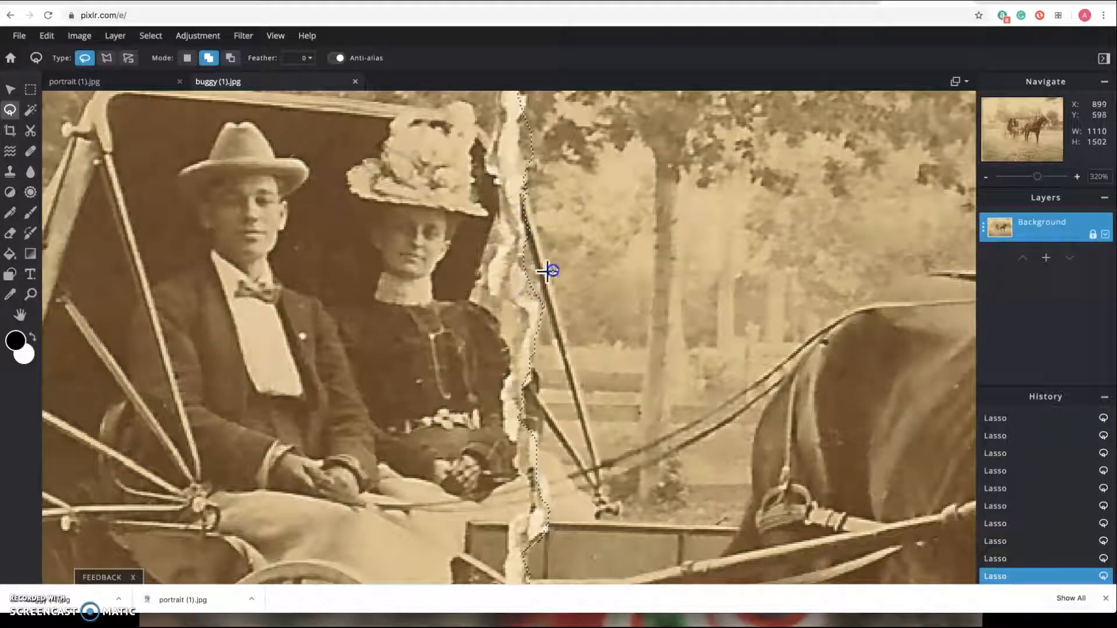
mouse_move(546, 163)
mouse_down()
mouse_move(519, 149)
mouse_move(530, 109)
mouse_move(560, 172)
mouse_up()
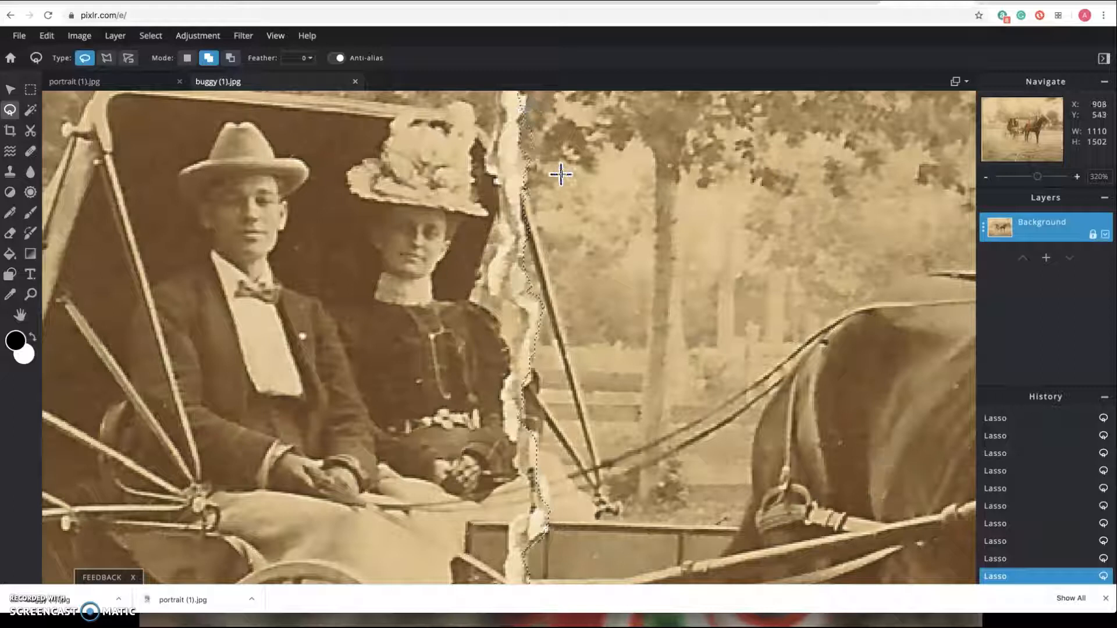
Cut the selected right half of the photo and paste it as a new layer above the Background
scroll(560, 174, down, 2)
scroll(560, 174, down, 10)
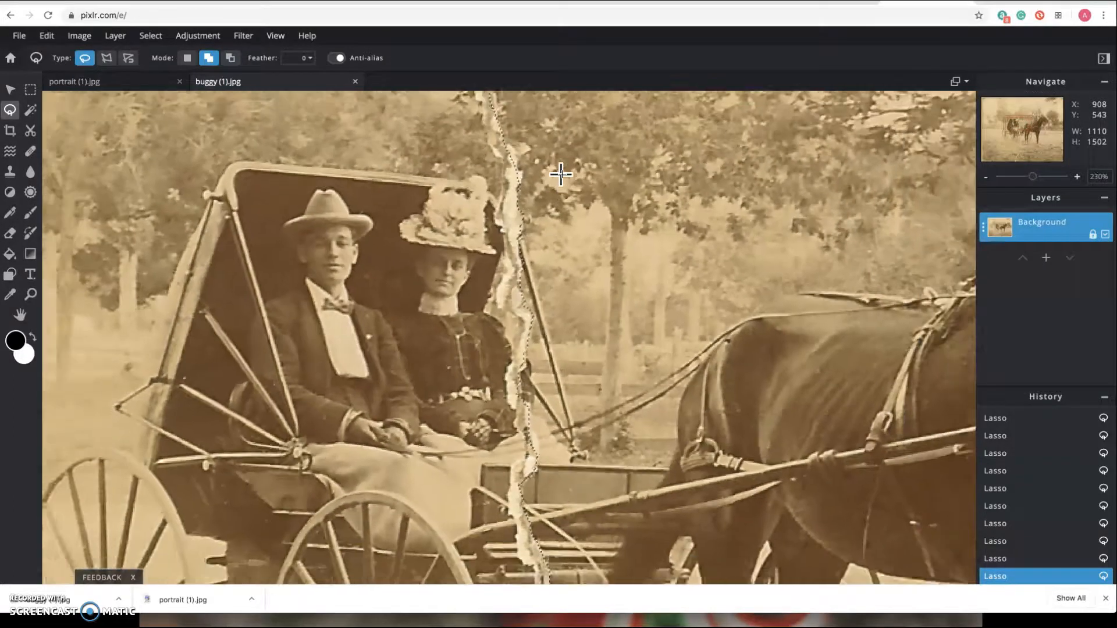
scroll(561, 174, down, 1)
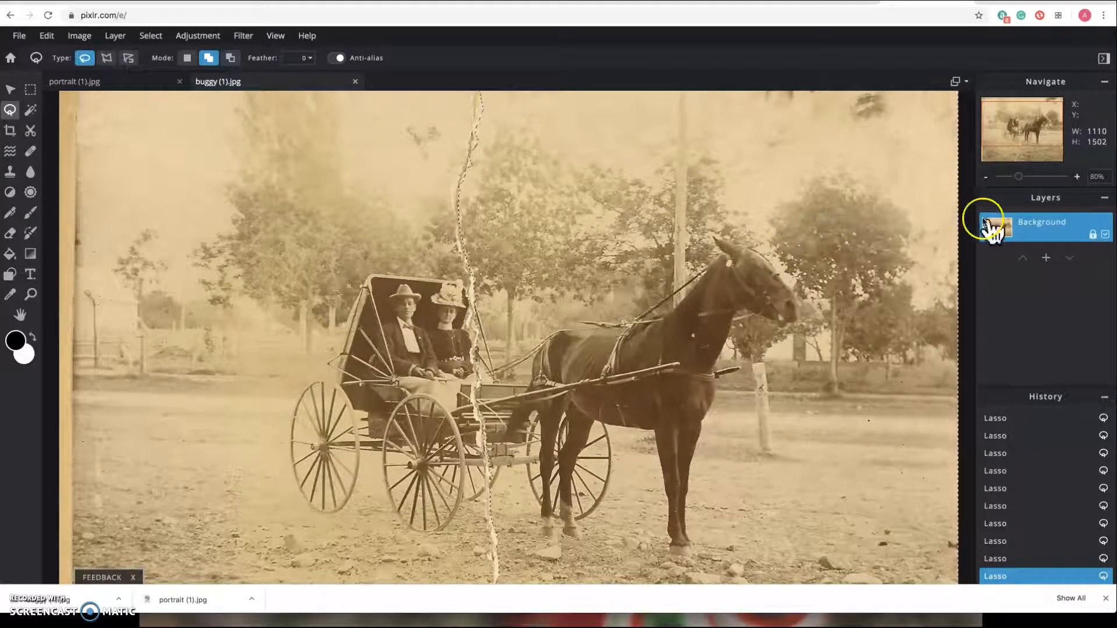
click(1021, 222)
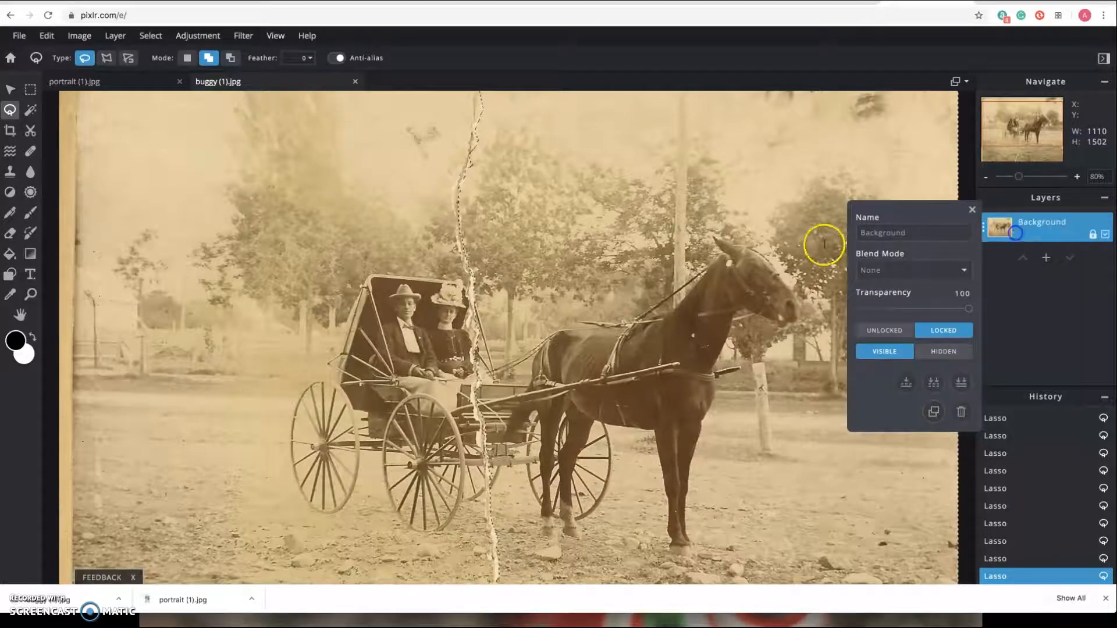
click(972, 209)
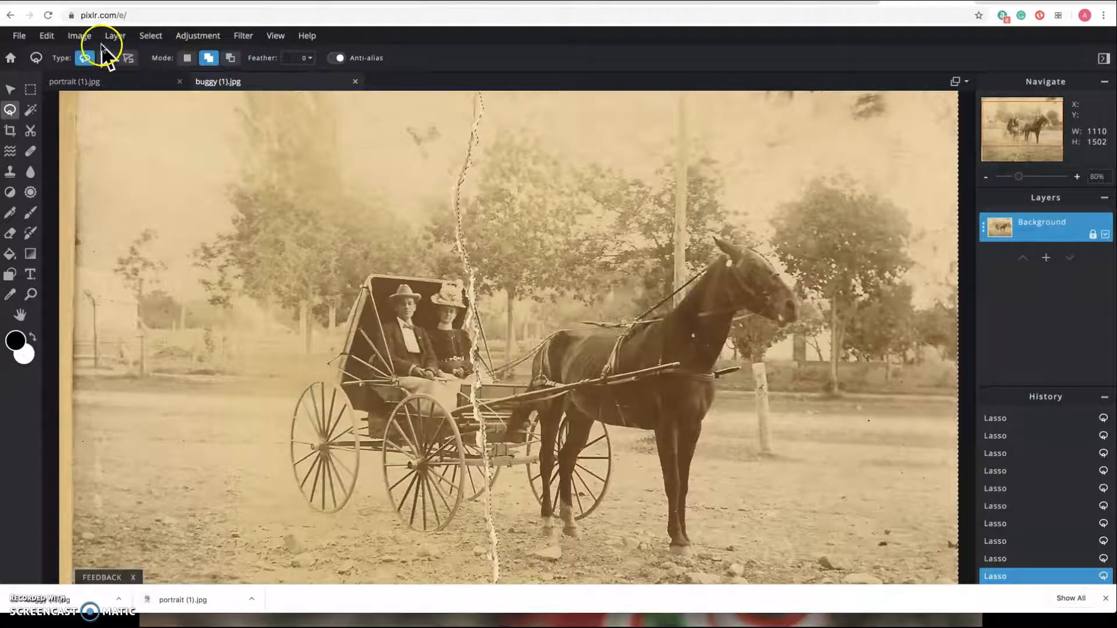
click(52, 40)
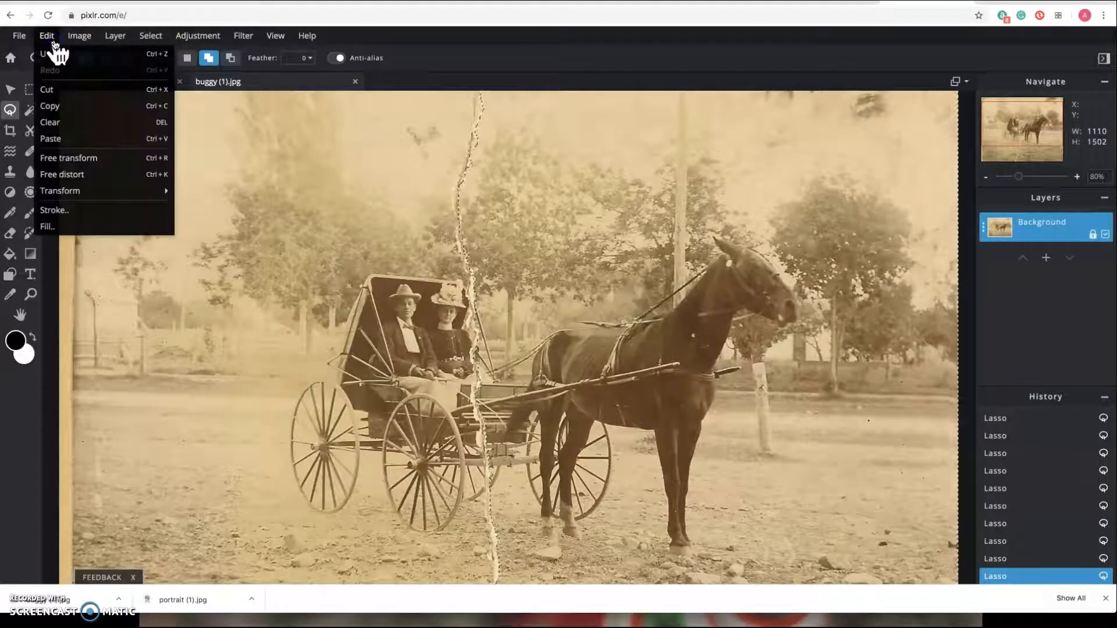
click(61, 91)
click(47, 36)
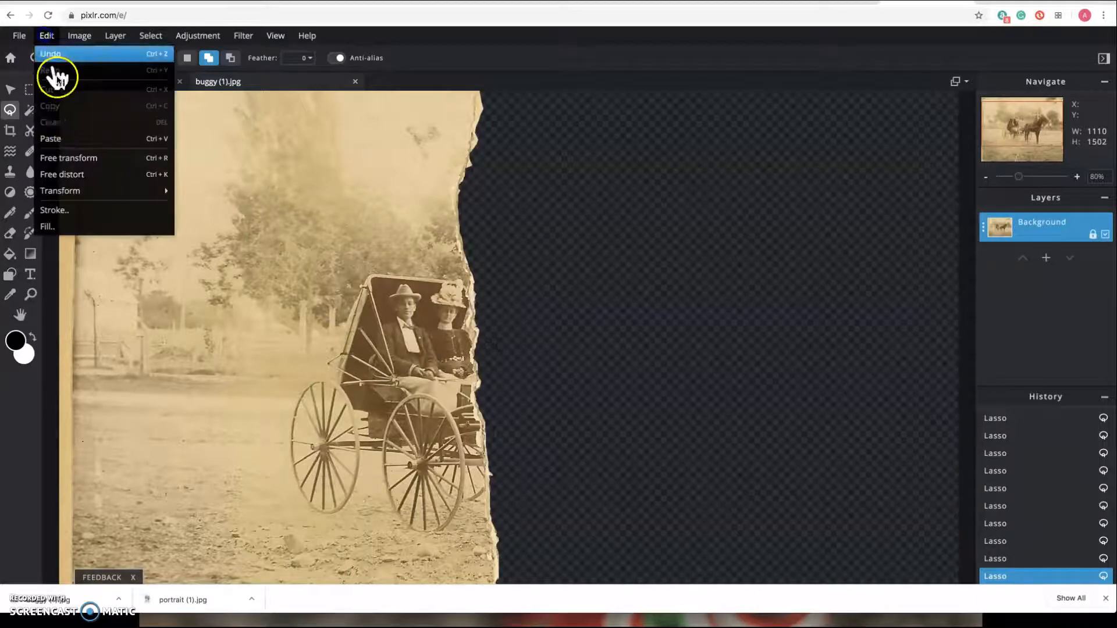
click(67, 139)
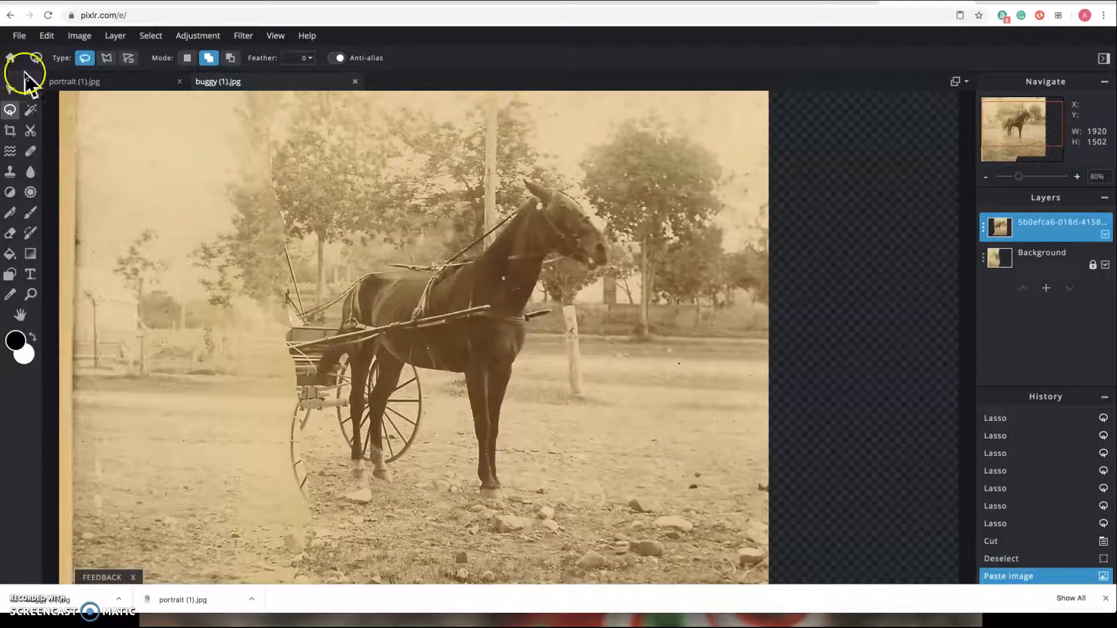
Move the pasted right half back beside the tear and nudge it left in small increments to close the gap
click(10, 89)
drag(449, 217, 632, 274)
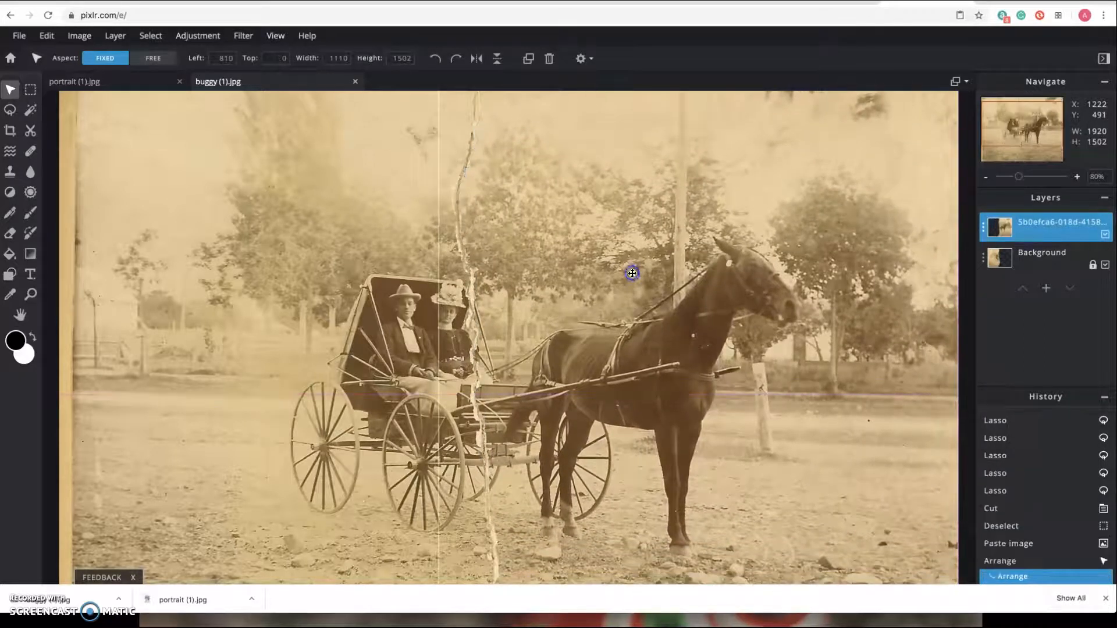
key(Left)
key(Left)
key(Left)
key(Left)
key(Left)
key(Left)
key(Left)
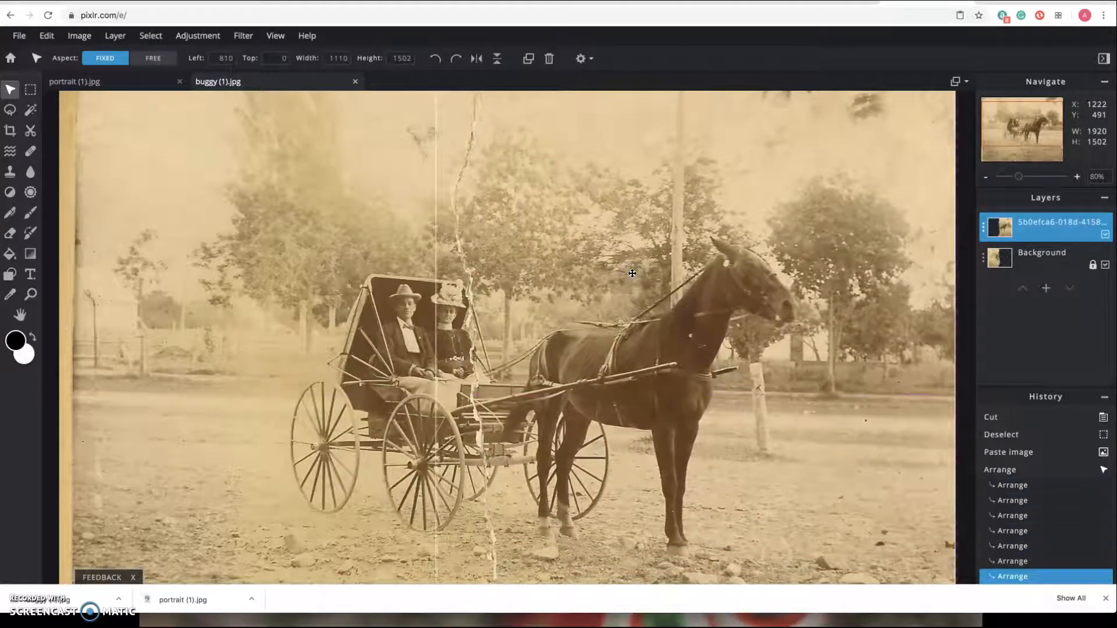
key(Left)
key(Left)
key(Left)
key(Left)
key(Left)
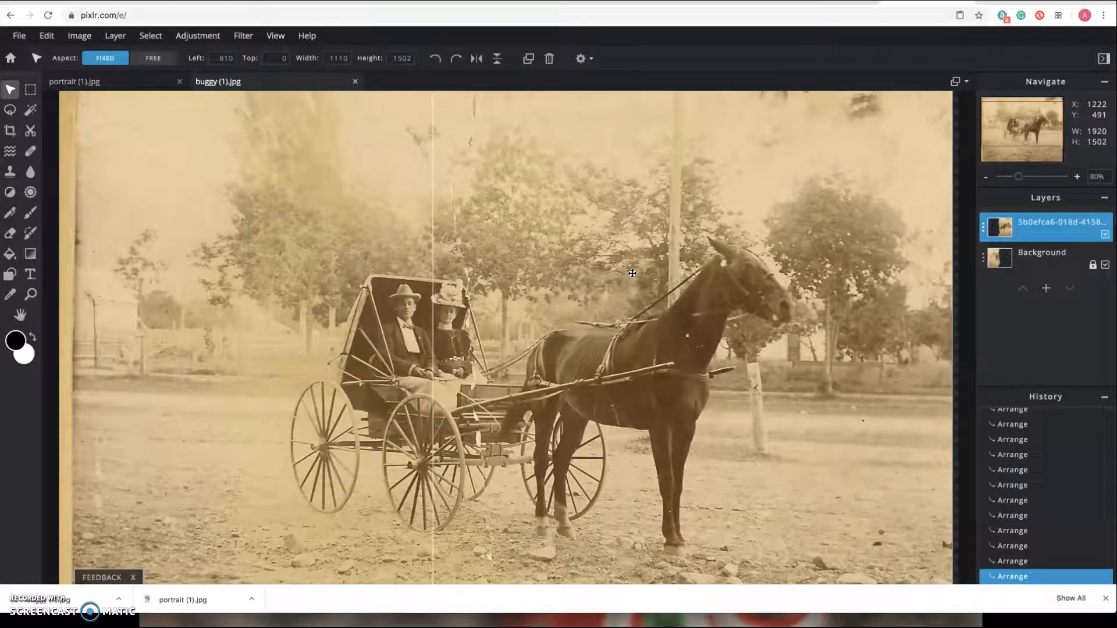
key(Left)
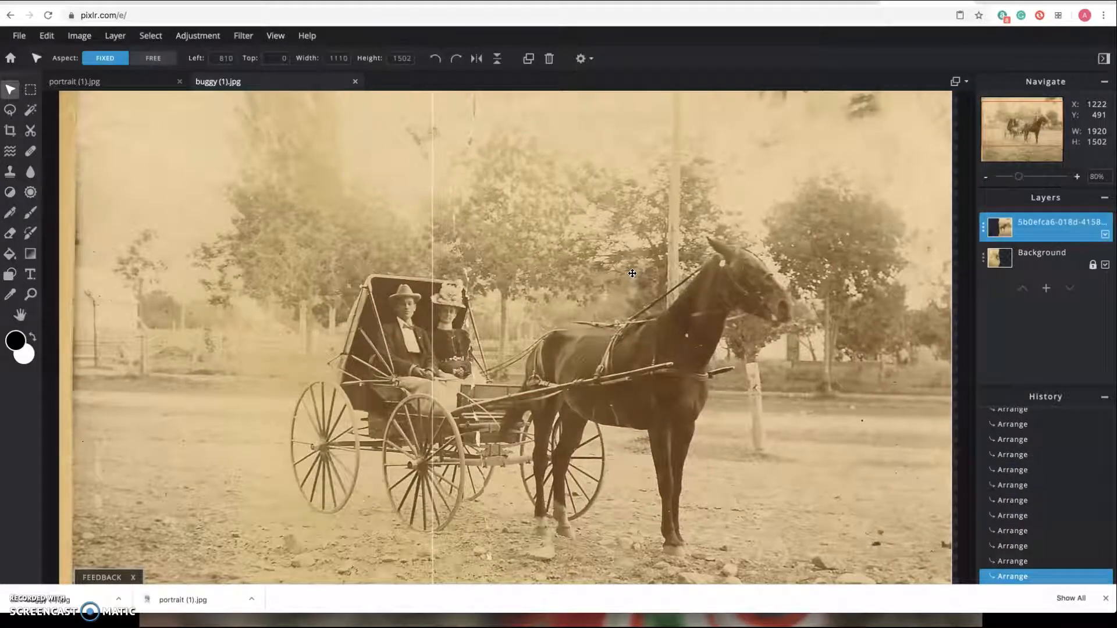
key(Left)
key(Left)
Fine-tune the pasted half to left 799, top -1, aligning the buggy and harness across the tear
scroll(633, 273, up, 5)
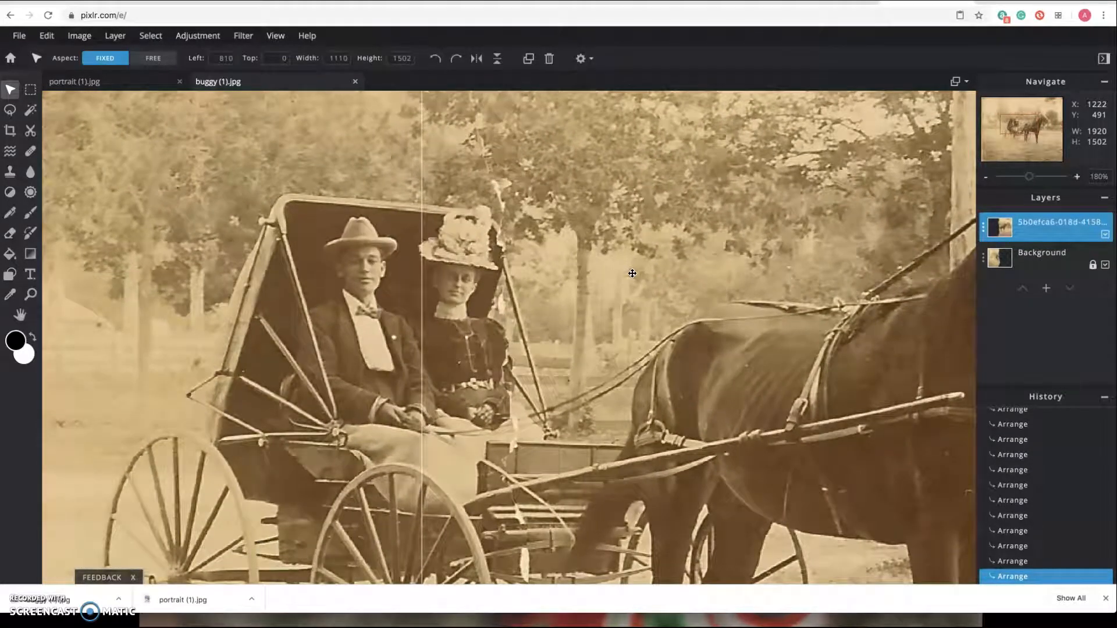
key(Right)
key(Right)
key(Right)
key(Right)
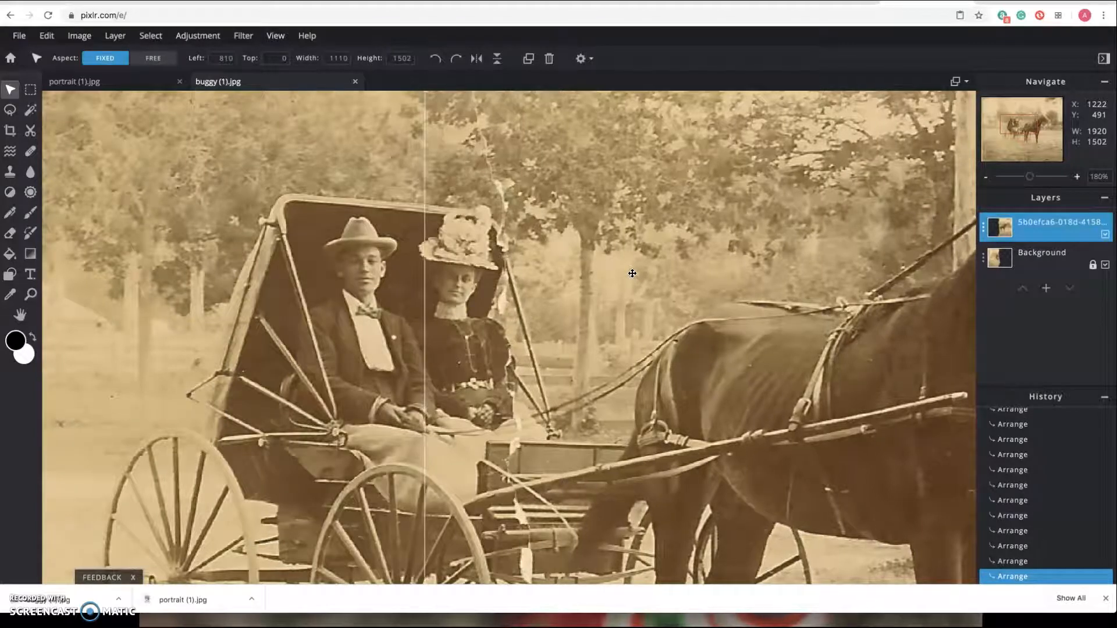
key(Left)
key(Left)
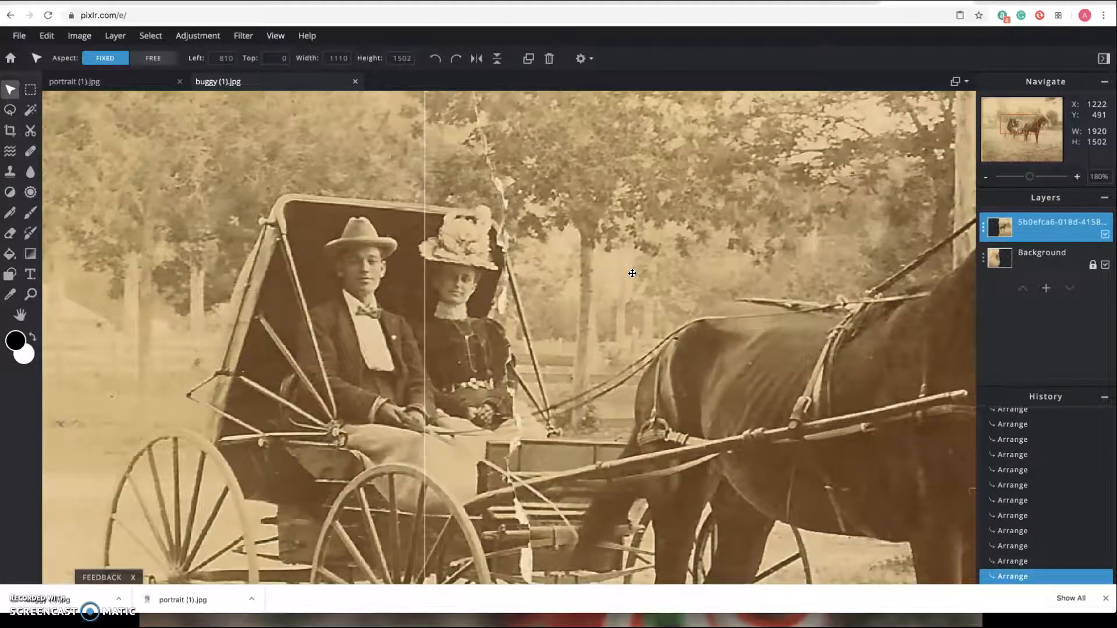
key(Right)
key(Right)
key(Left)
key(Left)
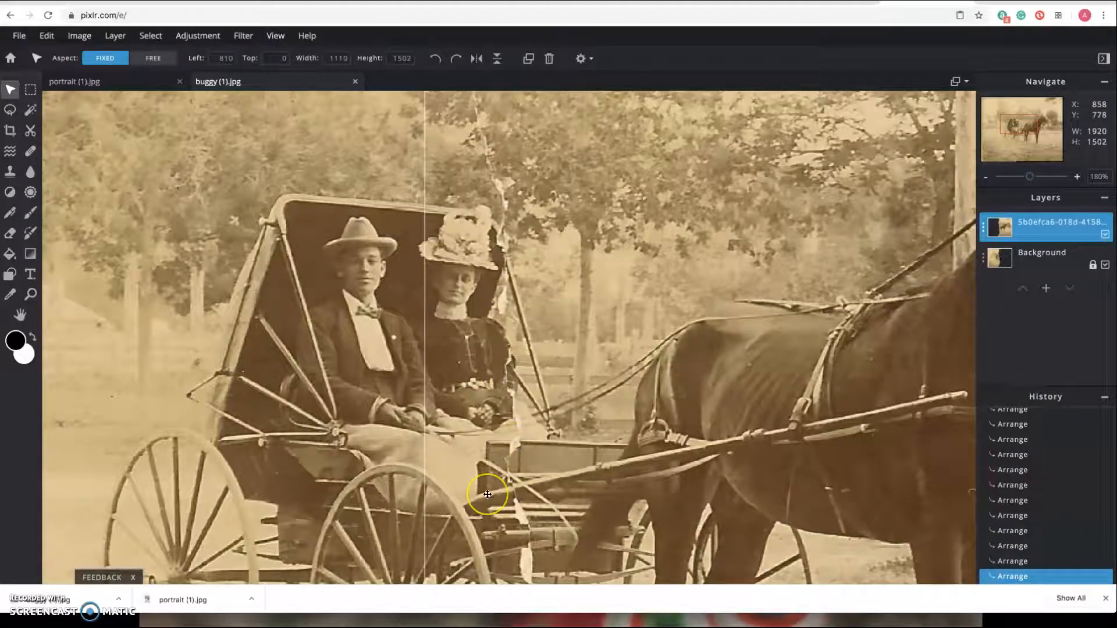
scroll(488, 495, down, 1)
scroll(488, 494, down, 2)
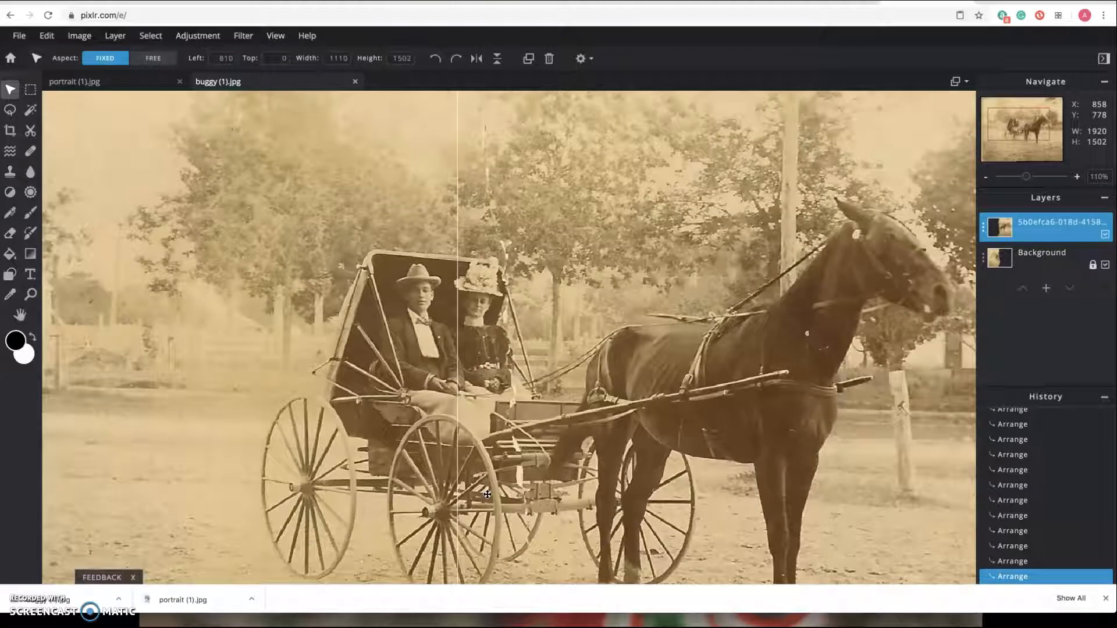
Examine the two layers by selecting the Background and the pasted half in turn, ending on the pasted half
click(1042, 261)
click(1044, 224)
click(1047, 262)
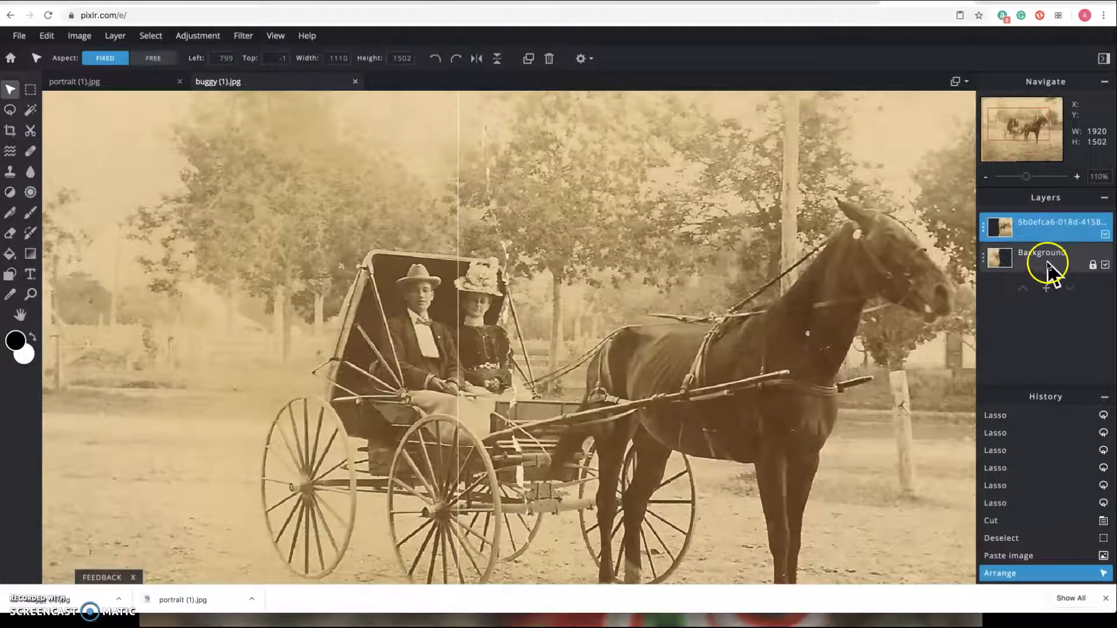
click(1047, 262)
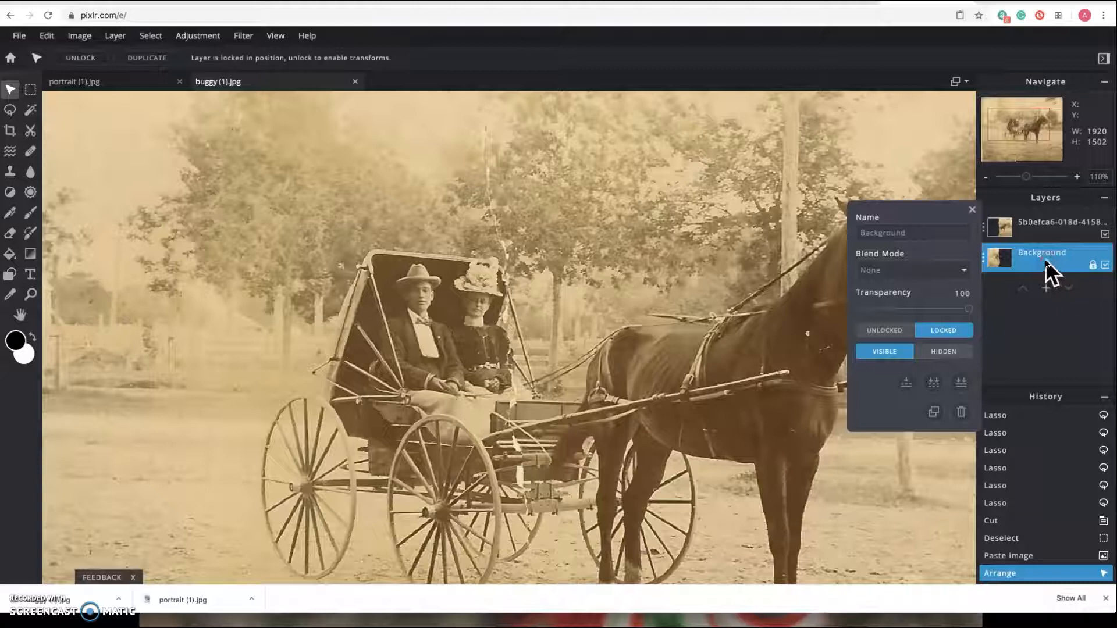
click(1049, 231)
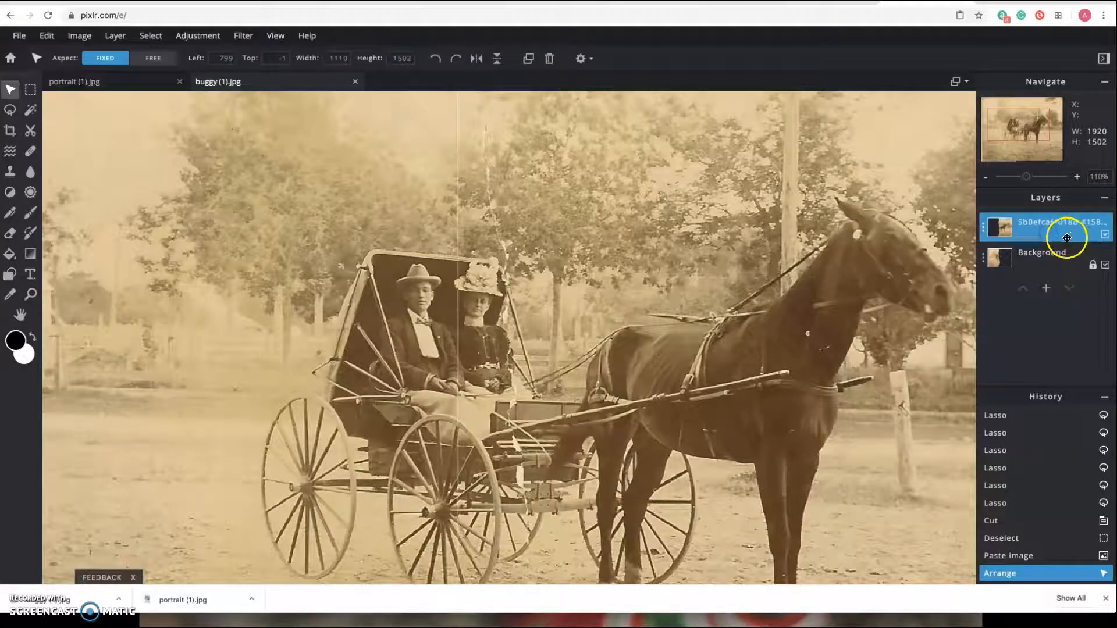
click(1044, 262)
click(1056, 233)
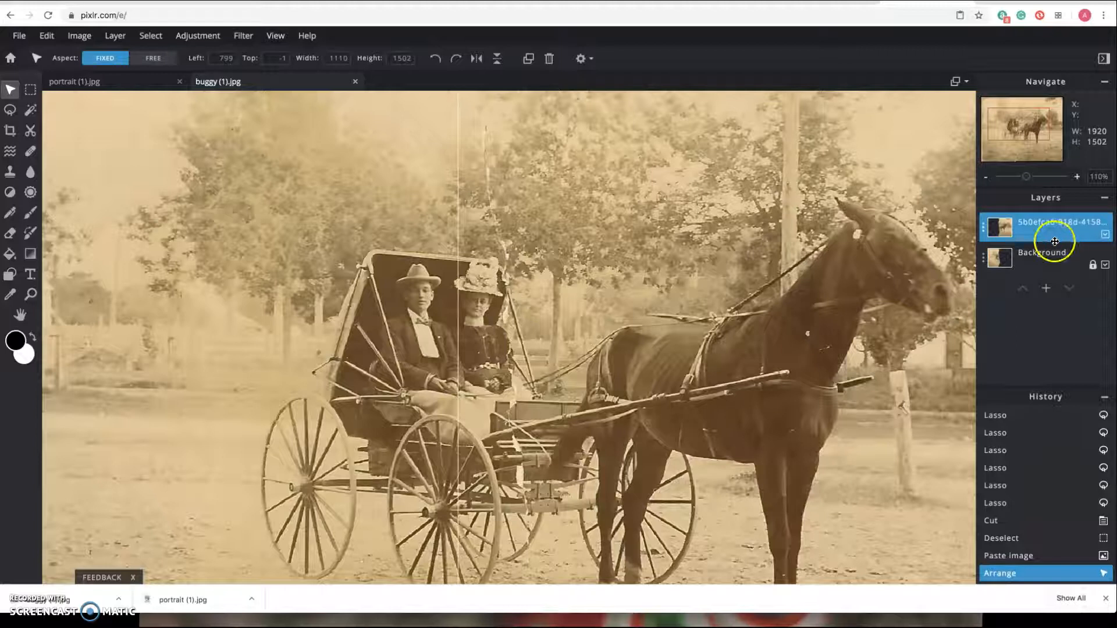
Merge the pasted right half with the Background layer
click(1054, 260)
click(1068, 236)
click(1069, 237)
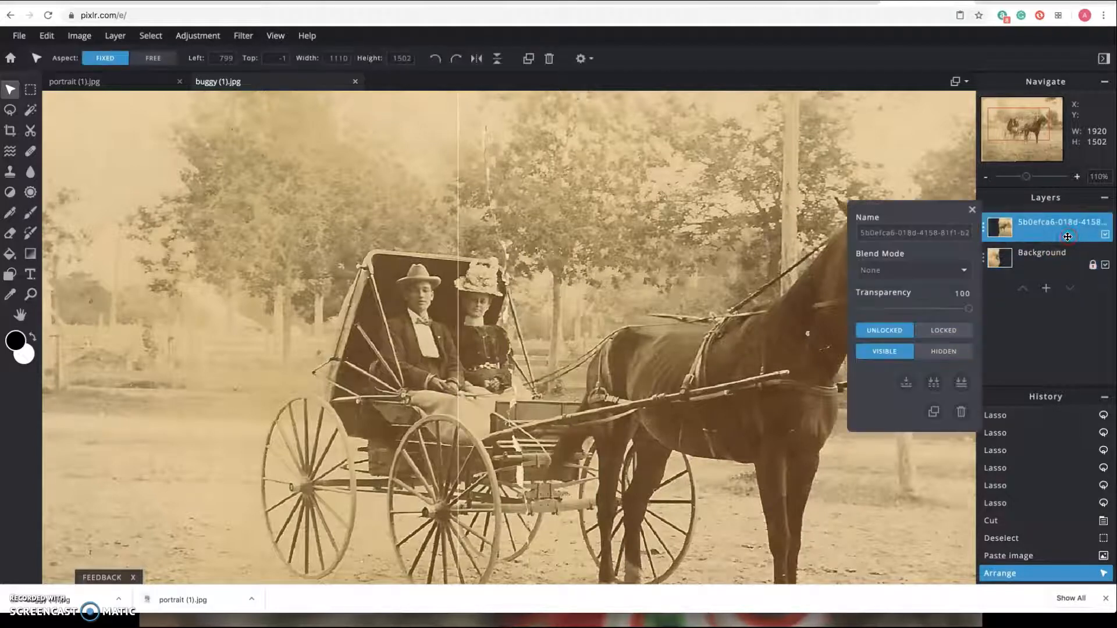
click(935, 384)
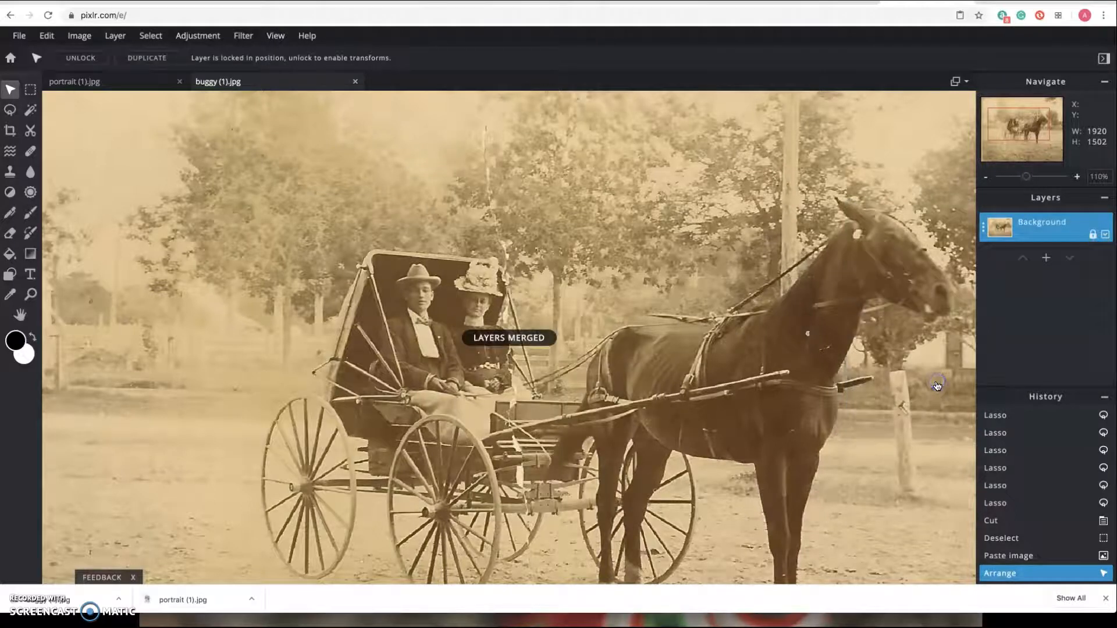
scroll(768, 257, down, 1)
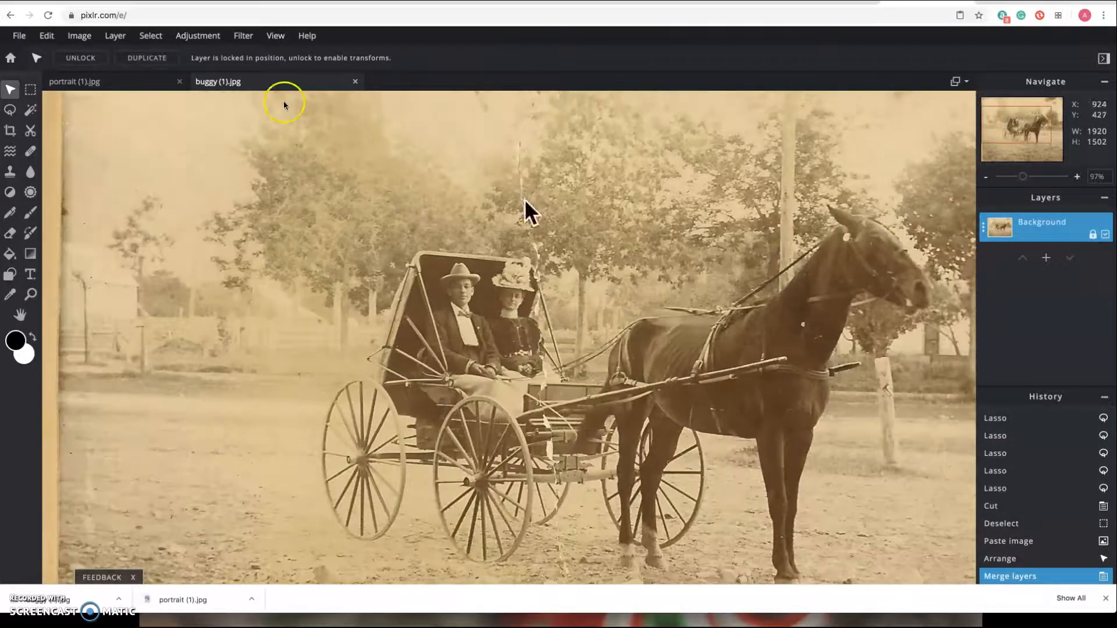
Patch the tear line through the sky and trees above the buggy with the Heal tool at size 22
click(23, 150)
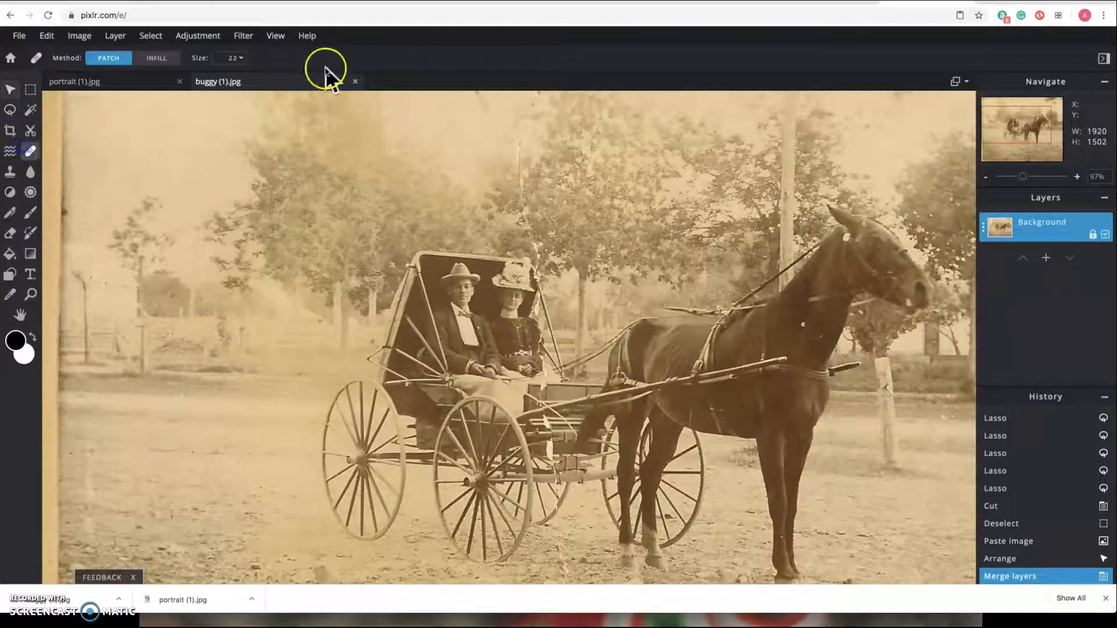
click(528, 125)
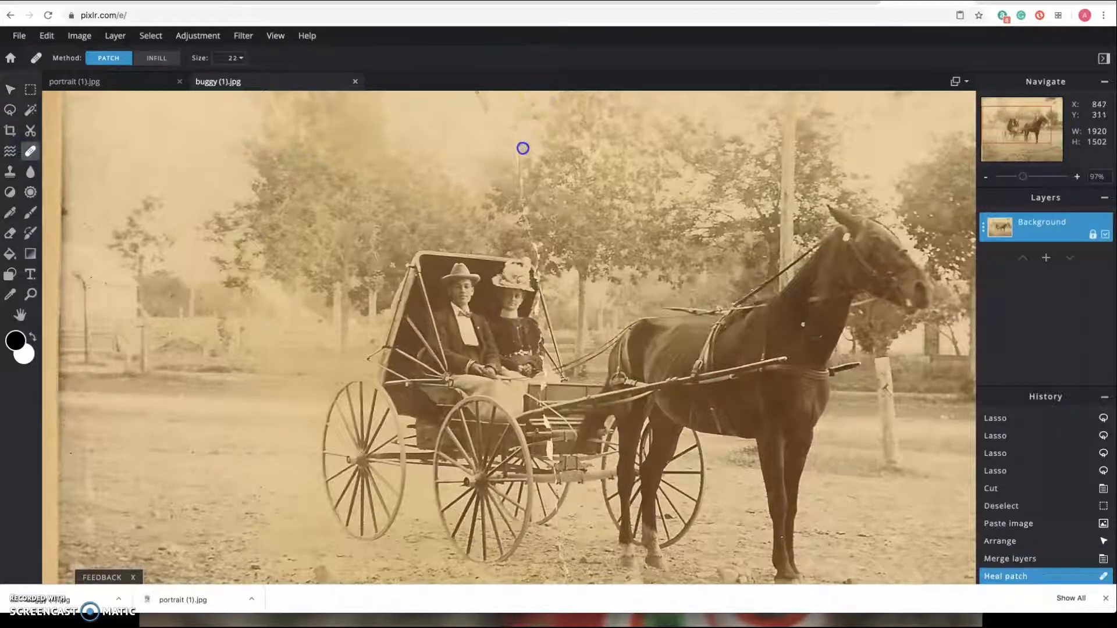
click(531, 110)
click(524, 120)
click(518, 128)
click(519, 142)
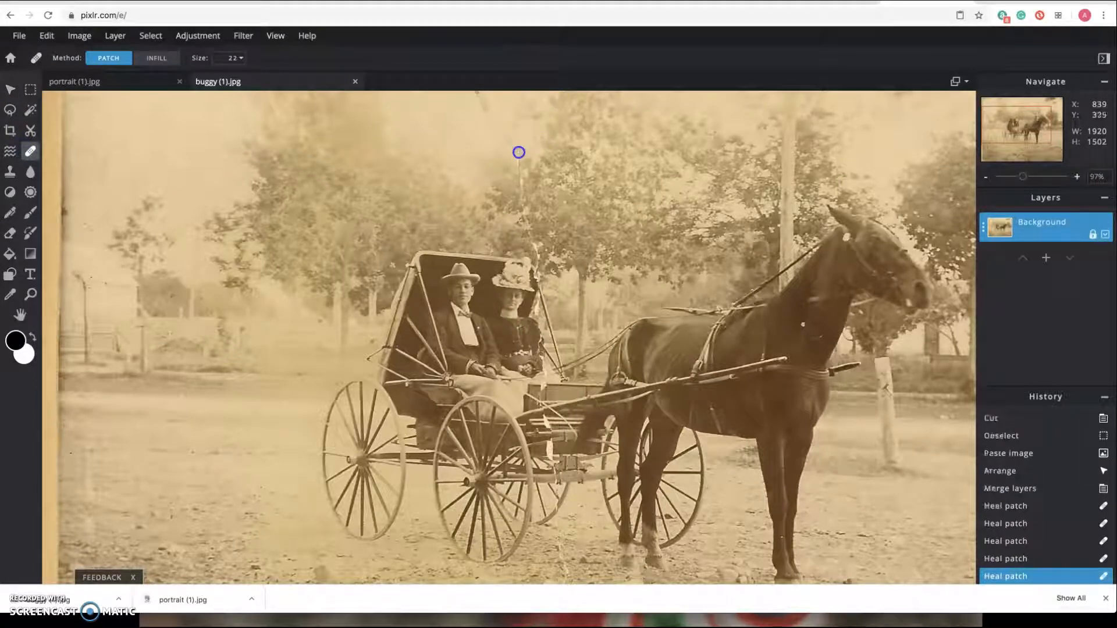
mouse_move(521, 206)
mouse_down()
mouse_move(636, 215)
mouse_move(564, 198)
mouse_up()
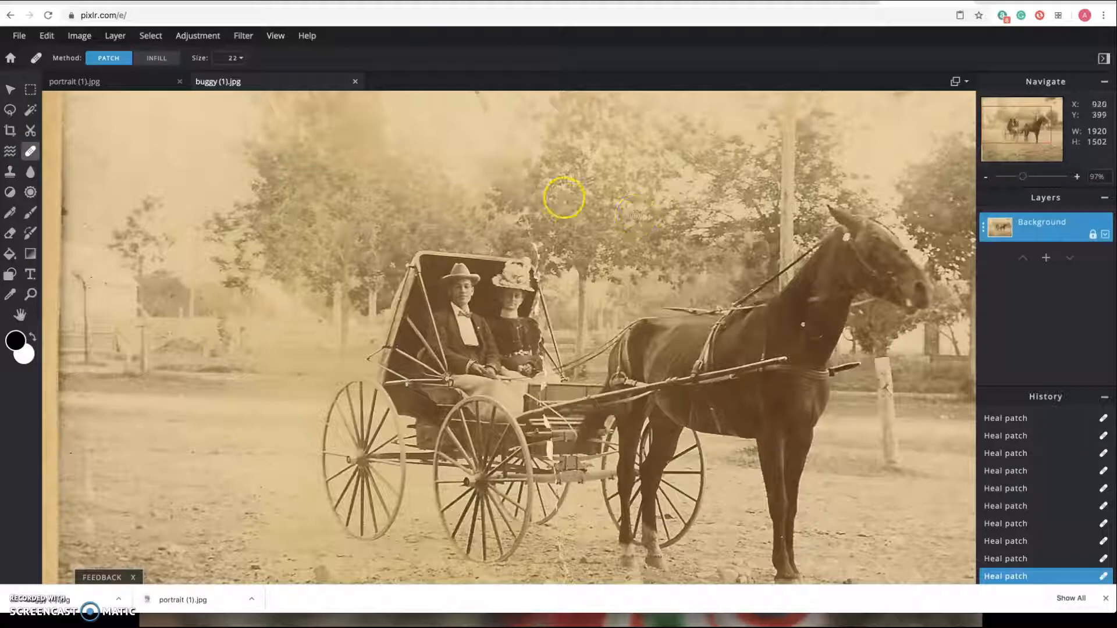
Undo all the heal patches and the layer merge
key(ctrl+z)
key(ctrl+z)
key(ctrl+z)
key(ctrl+z)
key(ctrl+z)
key(ctrl+z)
key(ctrl+z)
key(ctrl+z)
key(ctrl+z)
key(ctrl+z)
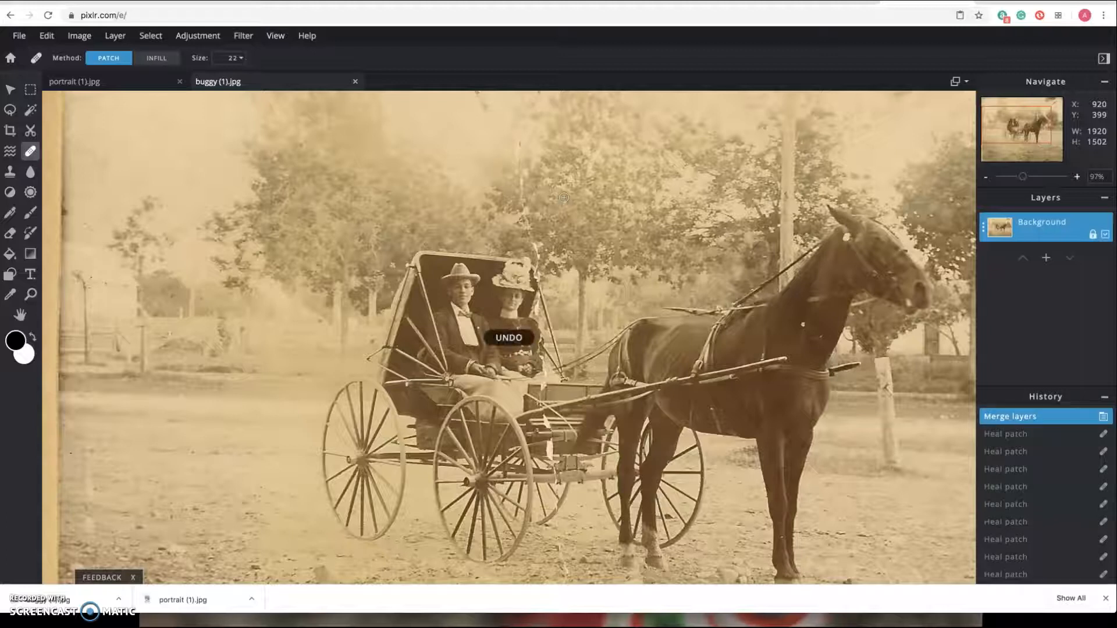
key(ctrl+z)
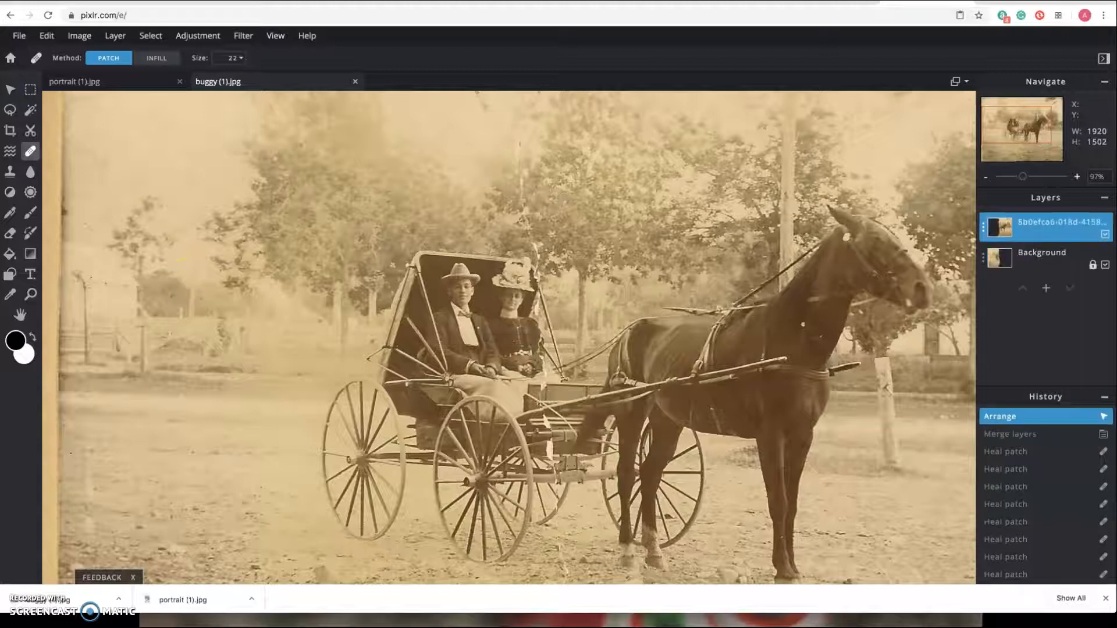
Clone nearby clean sky over the upper part of the tear on the pasted half with a size 40 brush
click(10, 171)
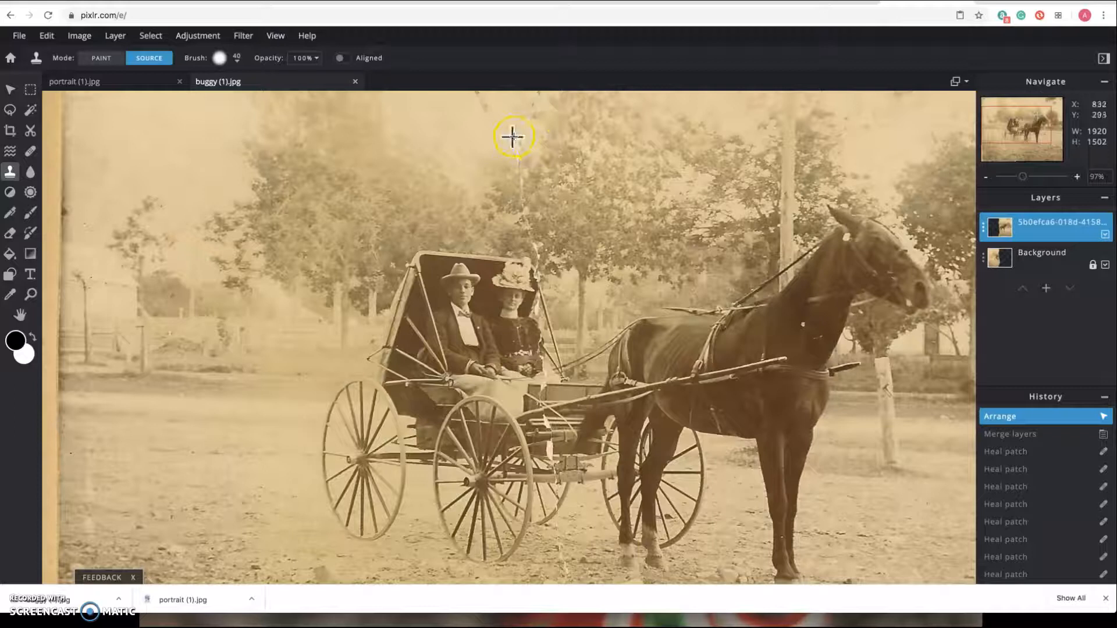
click(516, 108)
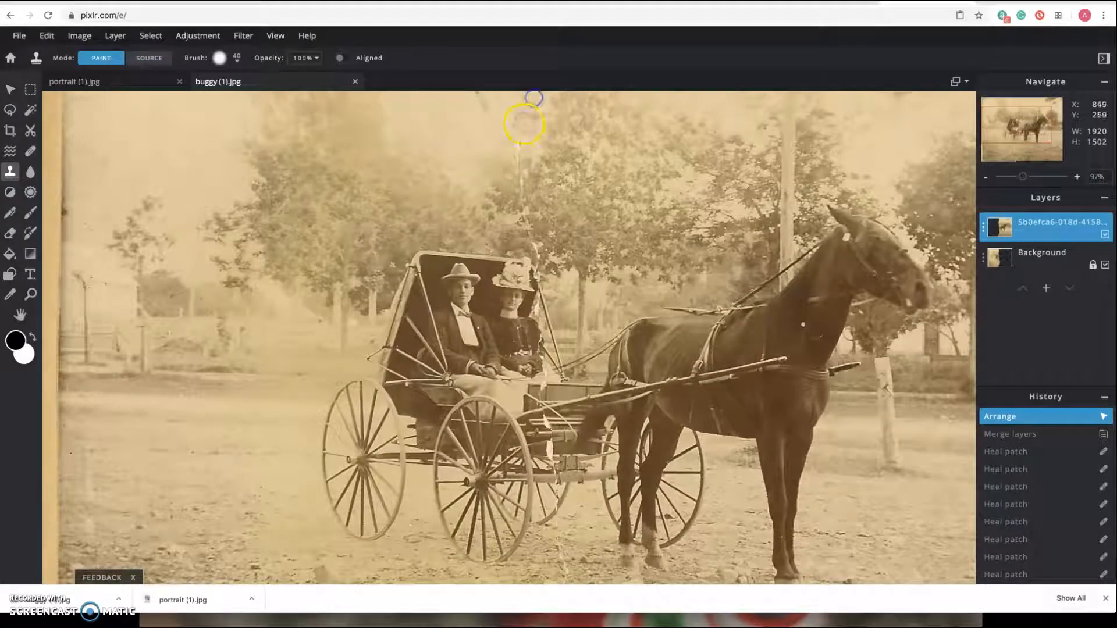
mouse_move(513, 111)
mouse_down()
mouse_move(537, 98)
mouse_move(530, 131)
mouse_move(539, 92)
mouse_up()
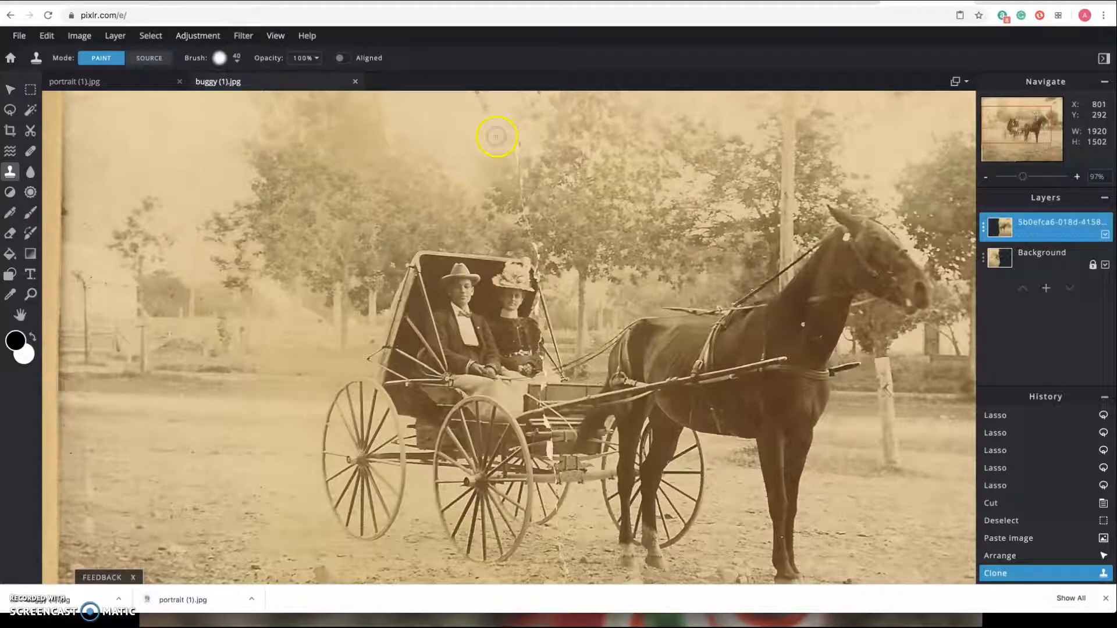
key(alt)
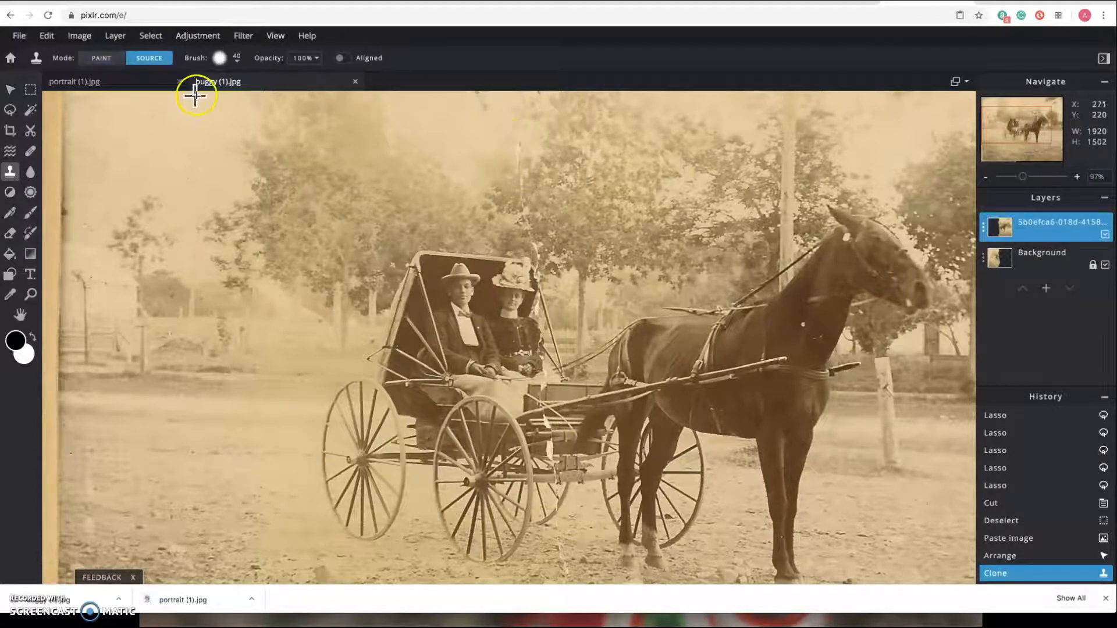
alt+click(505, 130)
click(524, 133)
click(150, 58)
click(495, 154)
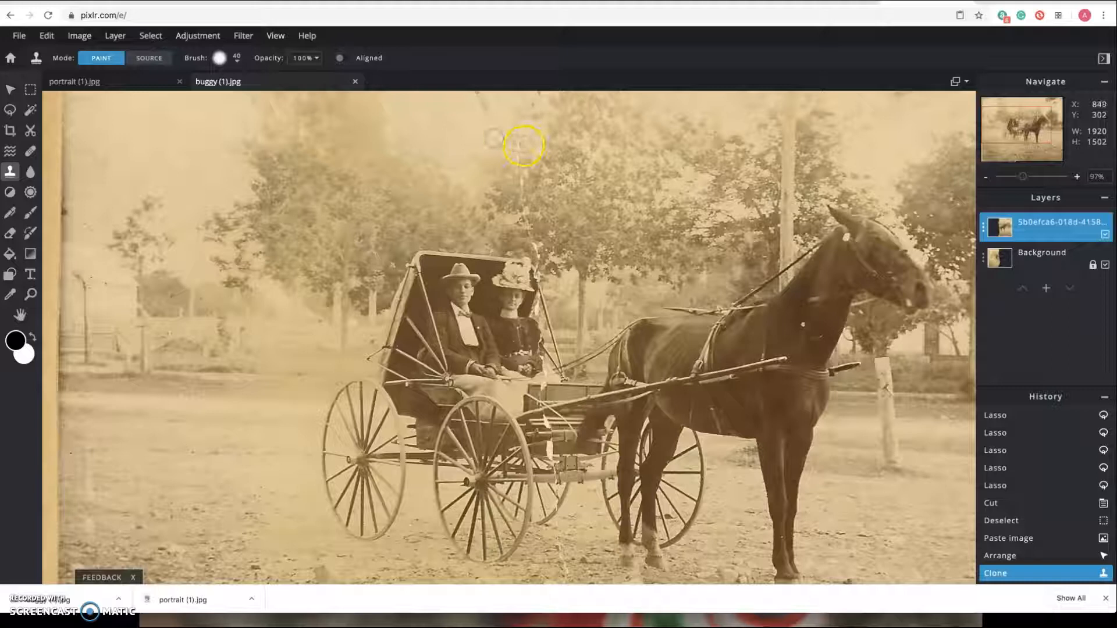
mouse_move(522, 146)
mouse_down()
mouse_move(522, 182)
mouse_move(523, 142)
mouse_up()
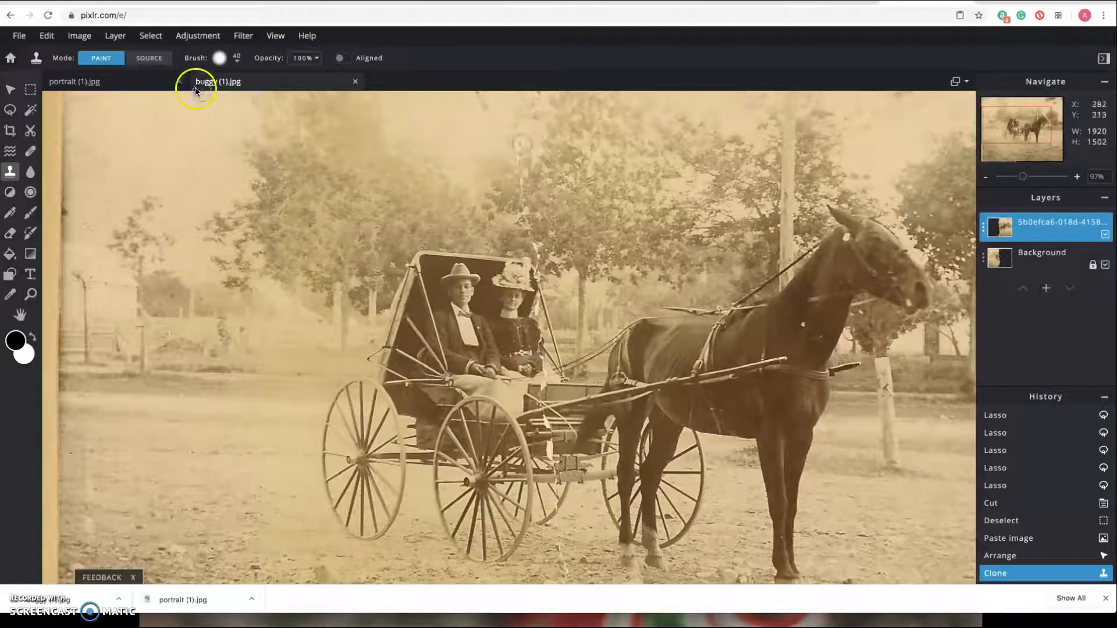
Enlarge the clone brush to 100 px and clone sampled sky beside the upper end of the tear
click(161, 60)
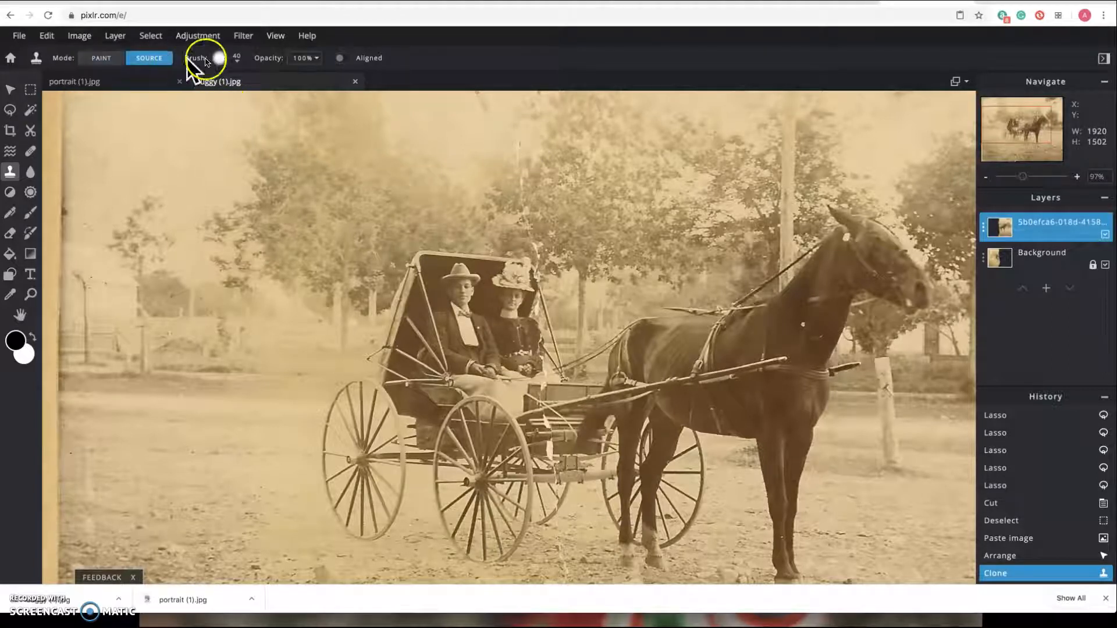
click(238, 60)
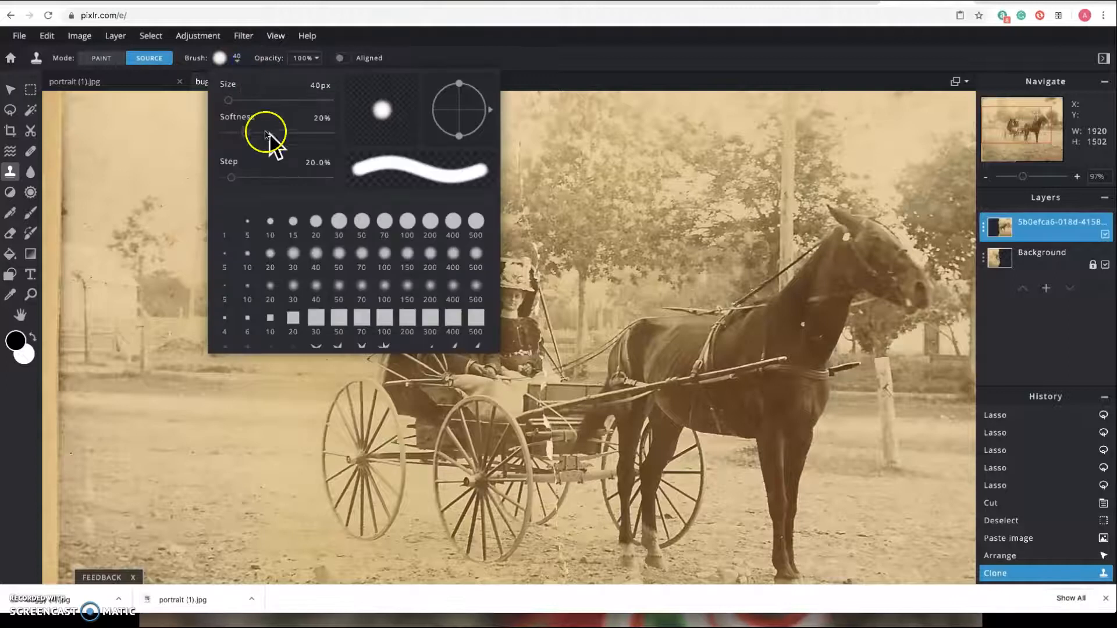
drag(233, 103, 236, 102)
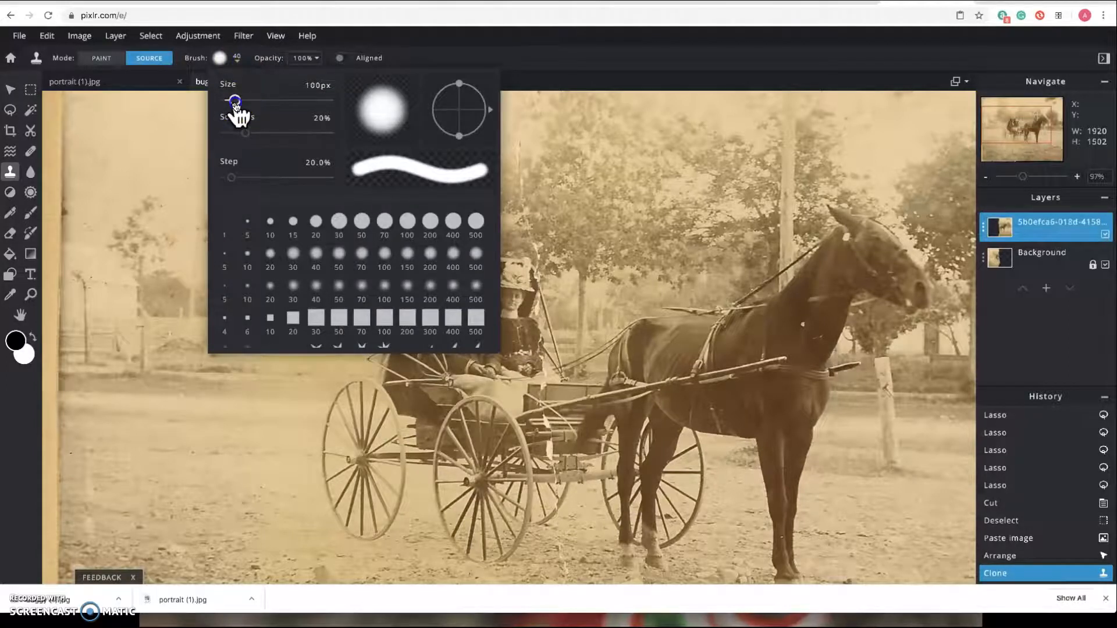
click(277, 177)
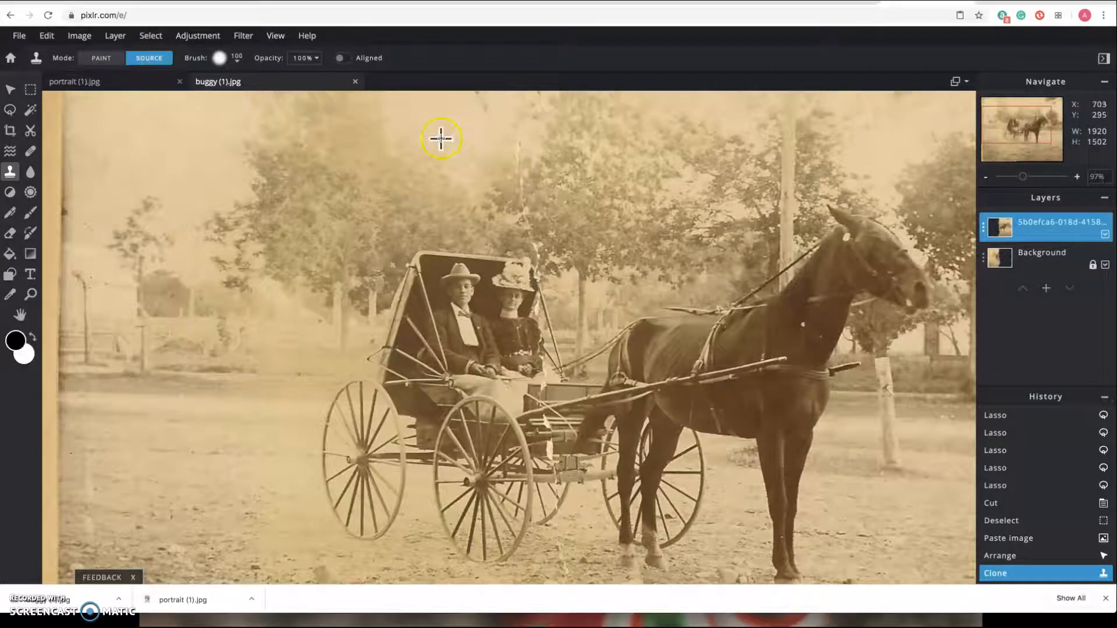
click(481, 129)
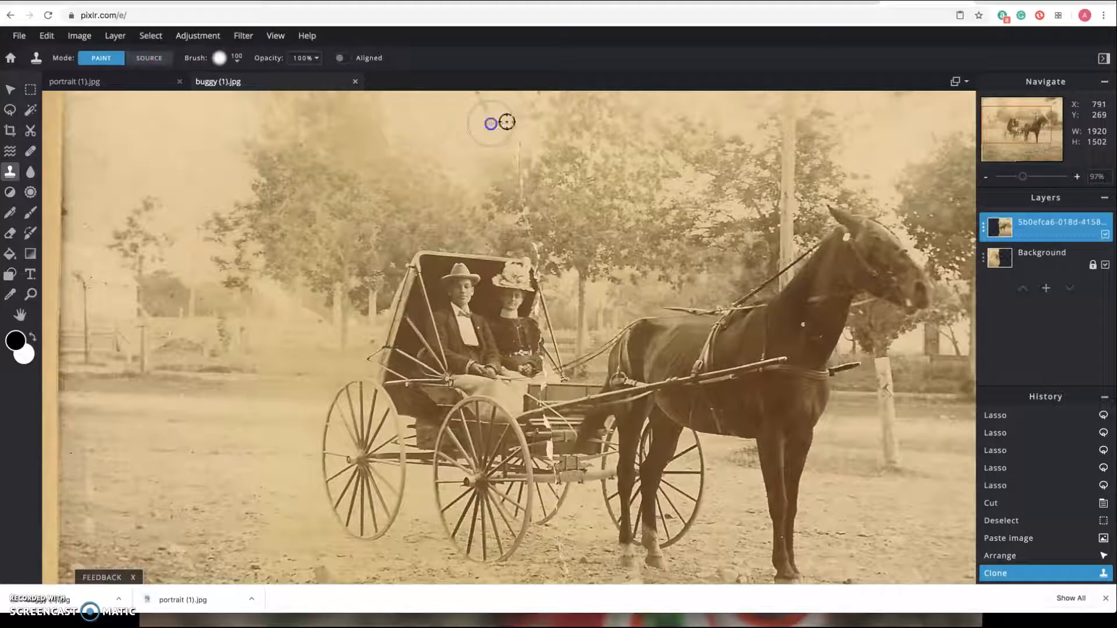
click(490, 123)
Resample clean sky and clone it over the upper tear, then dab the area below the horse's muzzle
click(149, 58)
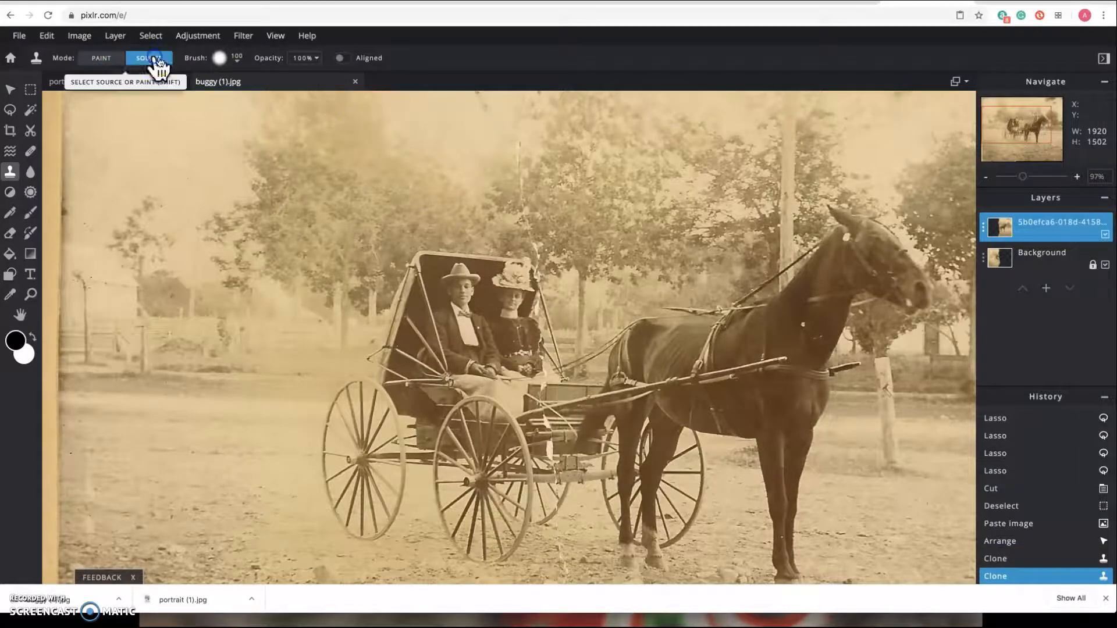
click(475, 136)
click(526, 126)
click(531, 118)
click(878, 304)
click(886, 319)
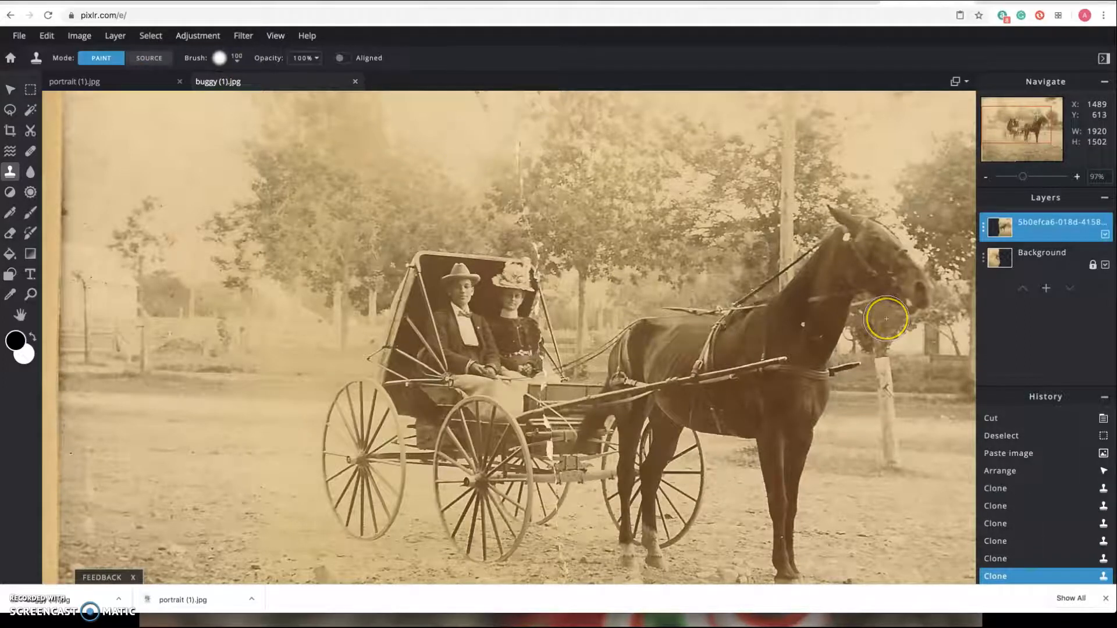
Merge the pasted right half down into the Background layer
click(1048, 272)
click(1047, 227)
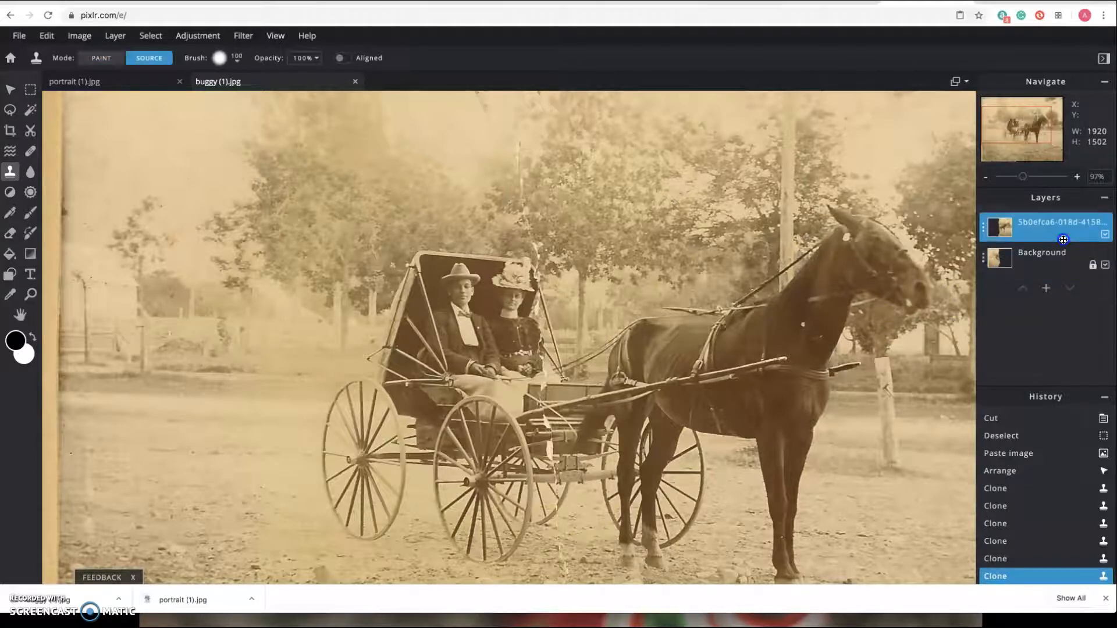
click(1048, 227)
click(934, 381)
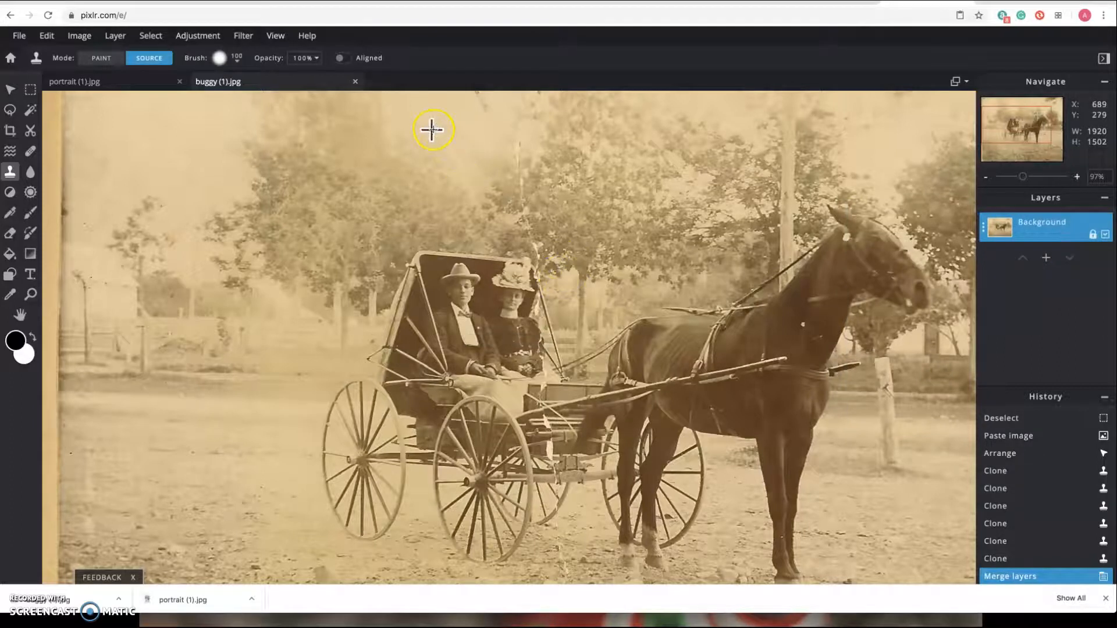
Clone sampled sky across the upper tear on the merged photo with the 100 px brush
click(493, 134)
drag(512, 131, 532, 105)
click(532, 105)
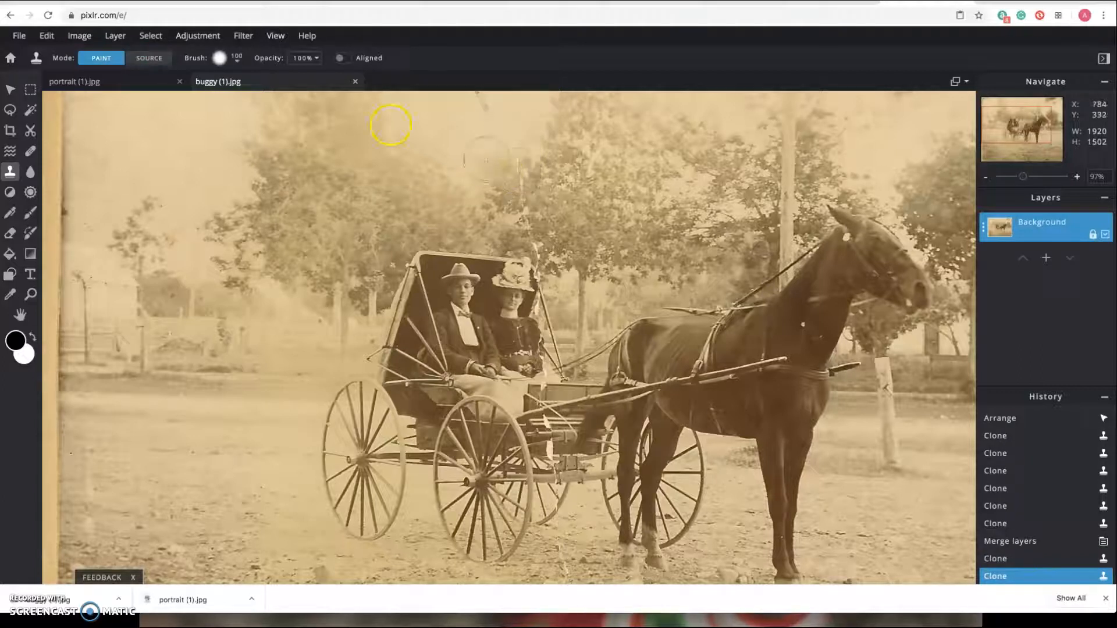
Reduce the clone brush to 11 px and clone foliage over the thin tear line down to the buggy roof
click(238, 60)
drag(240, 103, 225, 106)
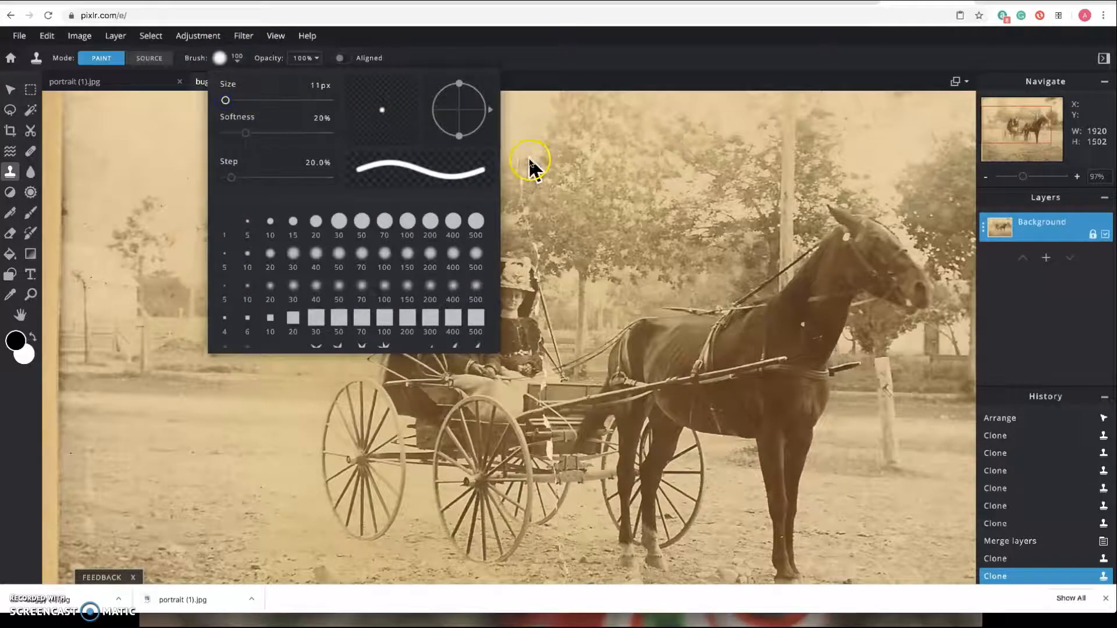
click(526, 150)
click(518, 156)
key(alt)
alt+click(505, 178)
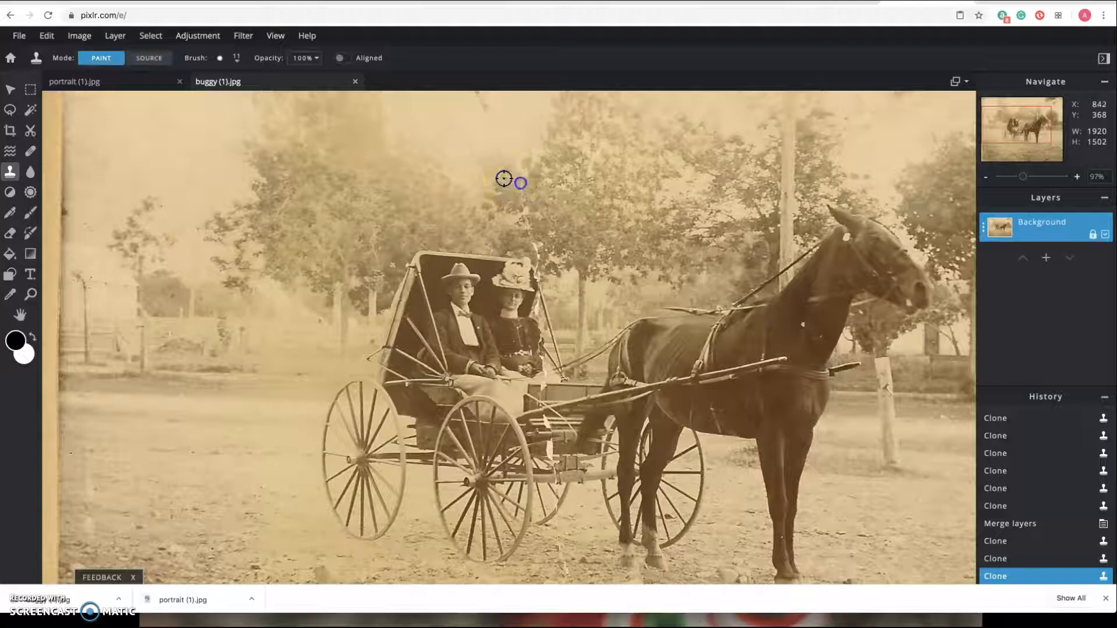
click(524, 206)
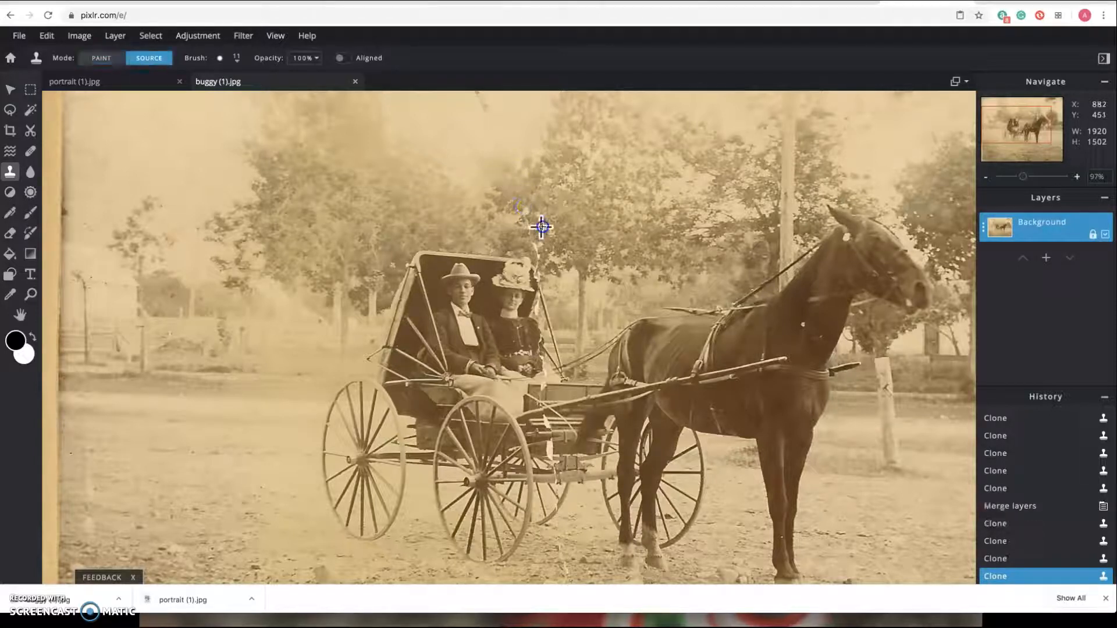
click(537, 256)
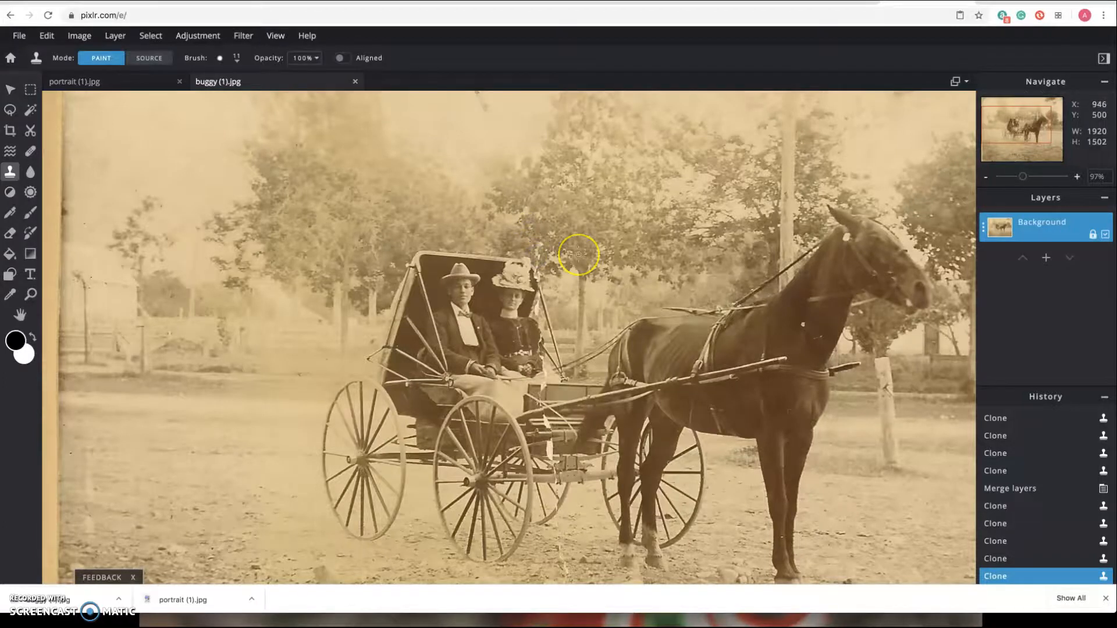
Clone background foliage over the white tear marks beside the woman's hat at the edge of the buggy roof
key(ctrl+plus)
key(ctrl+plus)
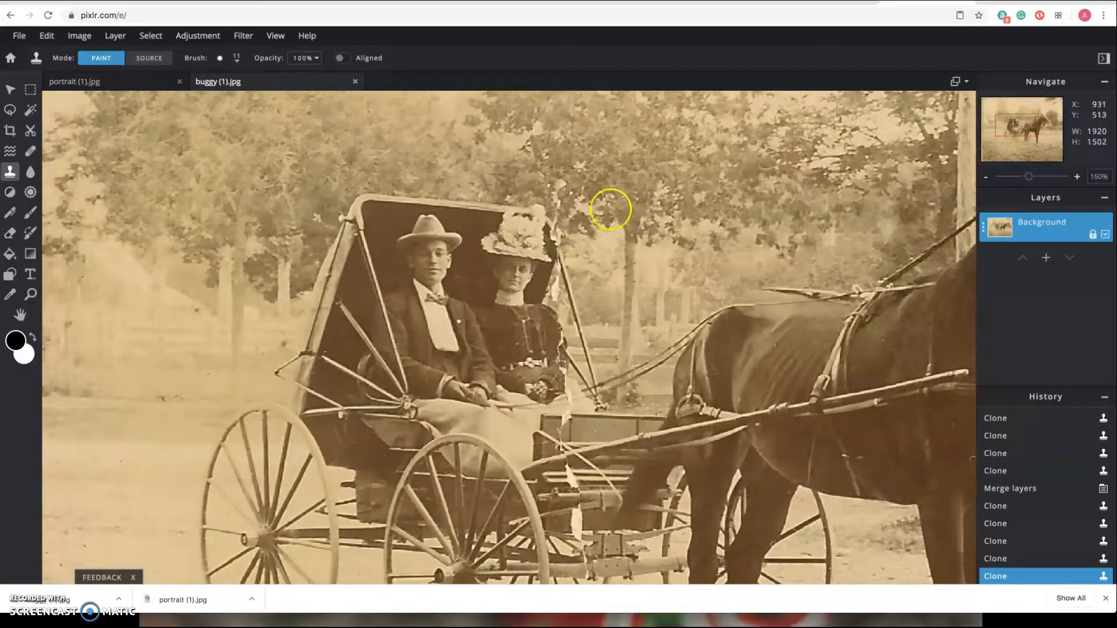
key(alt)
alt+click(557, 215)
click(587, 206)
Clone over the tear along the buggy's front roof strut, resampling the strut and the background beside it
key(alt)
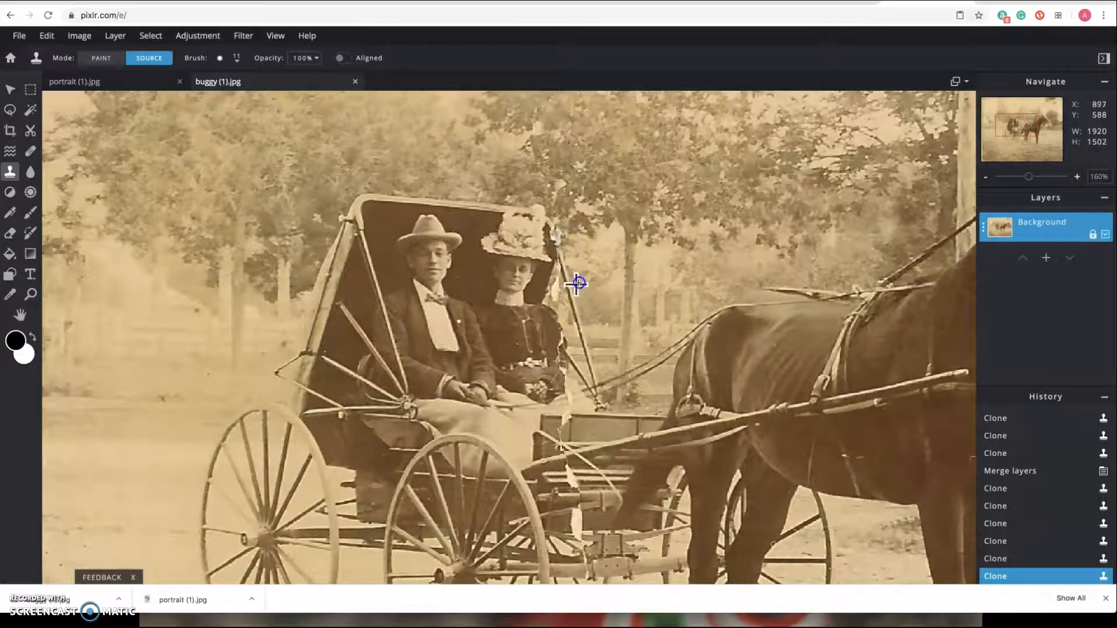
alt+click(557, 287)
mouse_move(580, 270)
mouse_down()
mouse_move(580, 255)
mouse_move(557, 270)
mouse_move(578, 302)
mouse_move(573, 277)
mouse_up()
key(alt)
alt+click(564, 274)
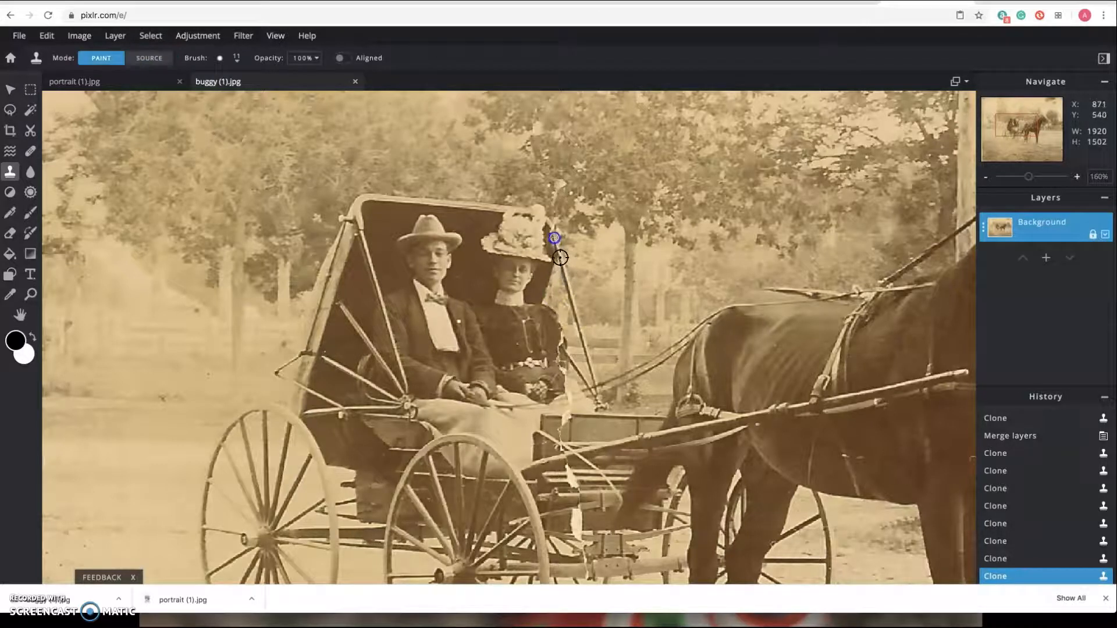
Clone dark dress fabric over the tear marks on the woman's sleeve
alt+click(561, 336)
click(559, 345)
alt+click(560, 343)
click(553, 342)
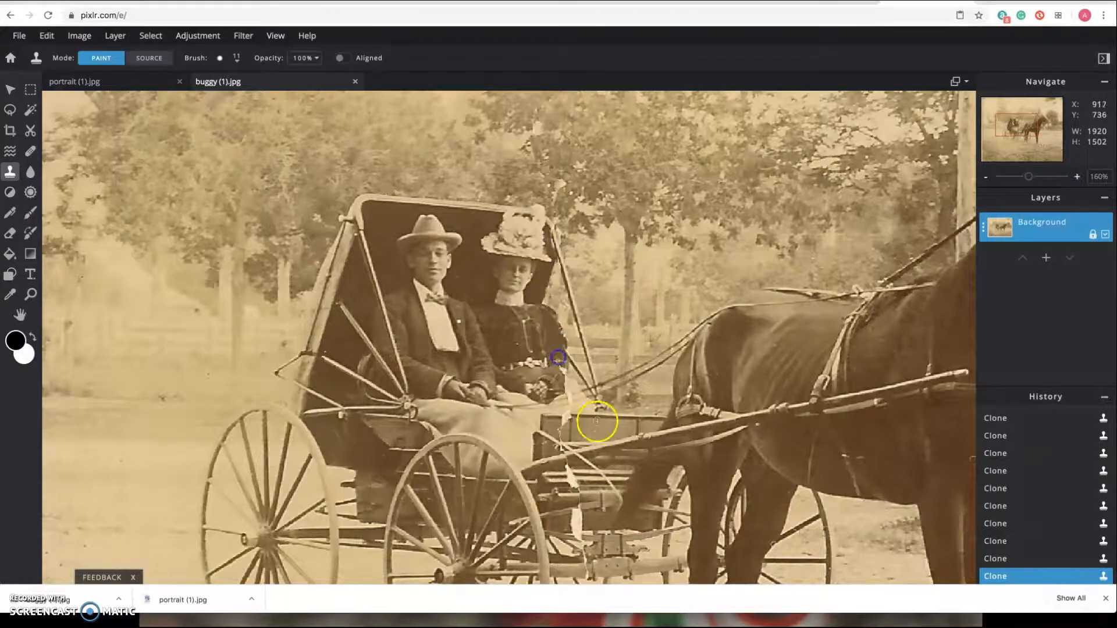
Clone nearby lap and background tones over the white tear beside the woman's hands
scroll(578, 424, up, 2)
scroll(578, 424, up, 3)
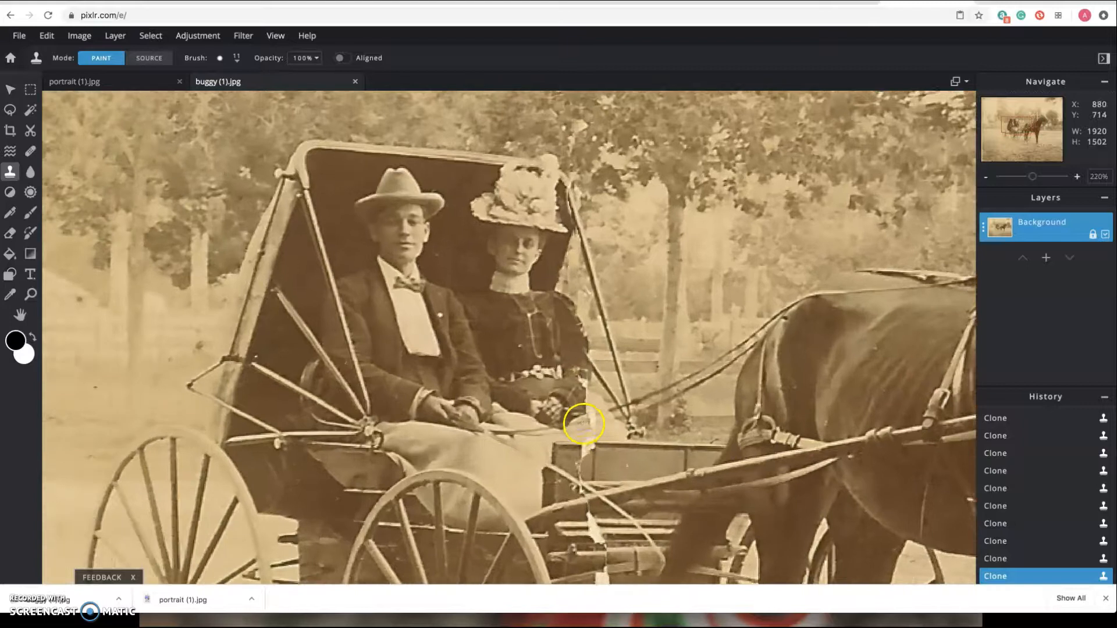
key(alt)
alt+click(624, 432)
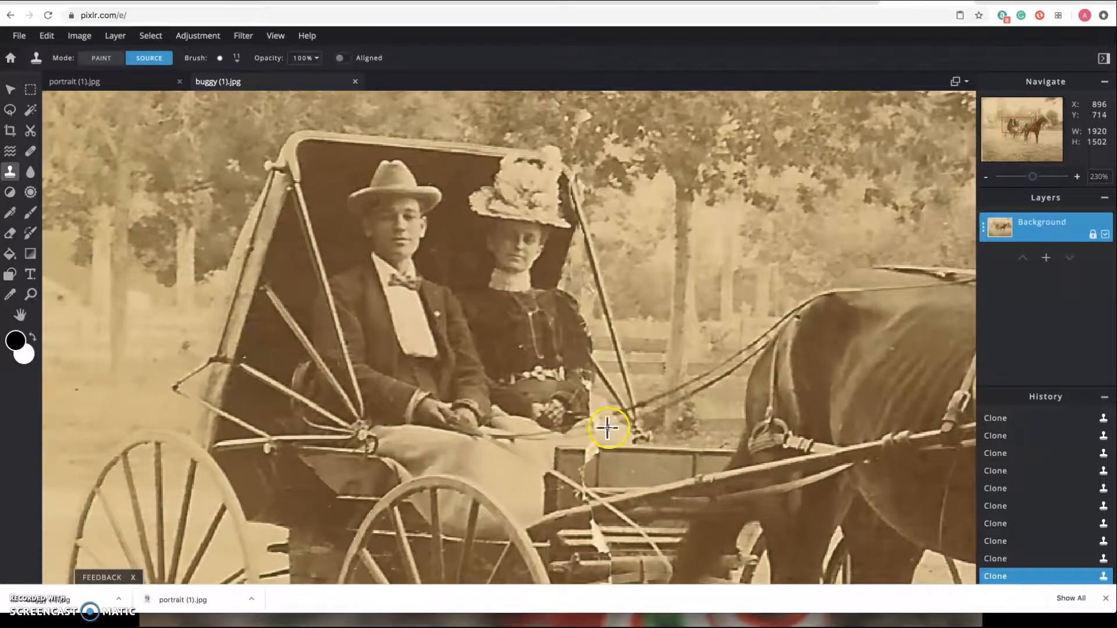
alt+click(607, 415)
alt+click(593, 414)
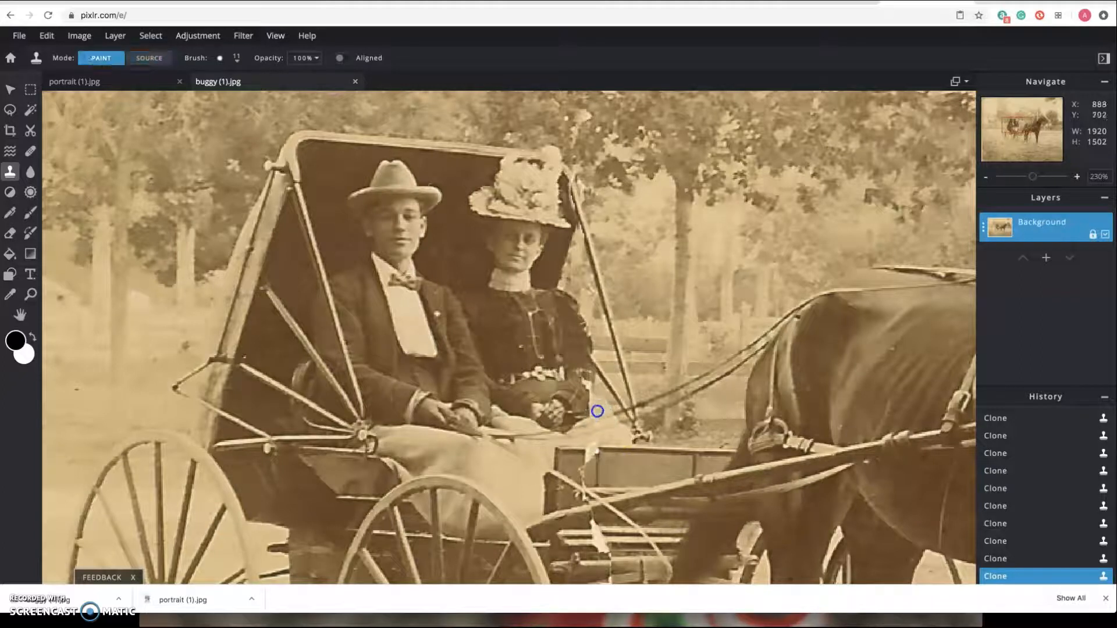
Clone over the tear on the buggy's front side panel and the slats beneath it, resampling from the adjacent panel
alt+click(611, 436)
alt+click(615, 451)
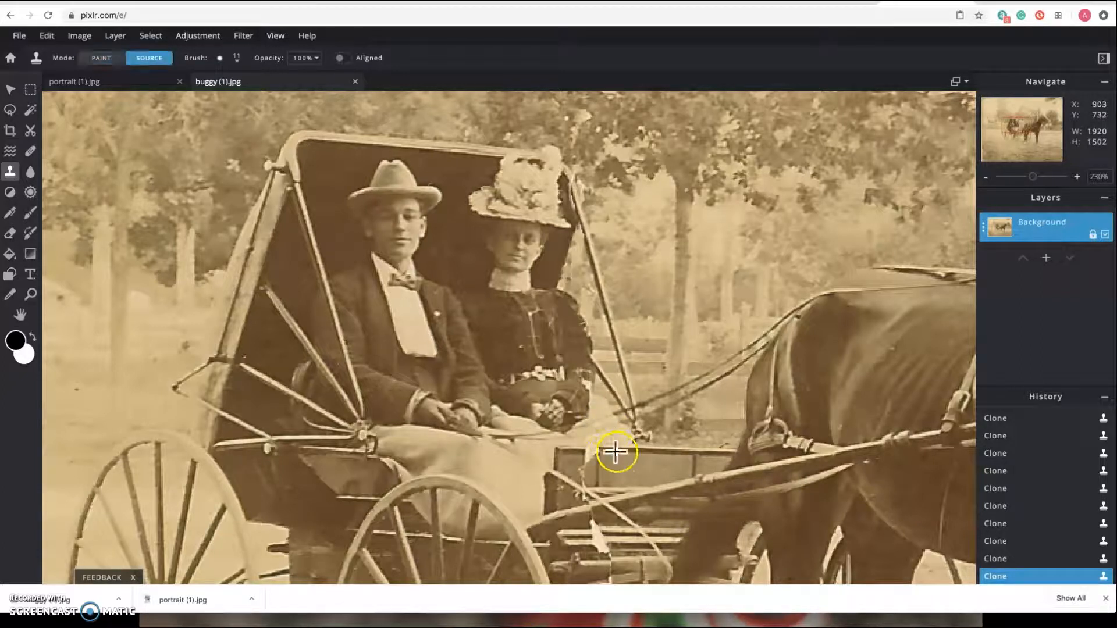
key(alt)
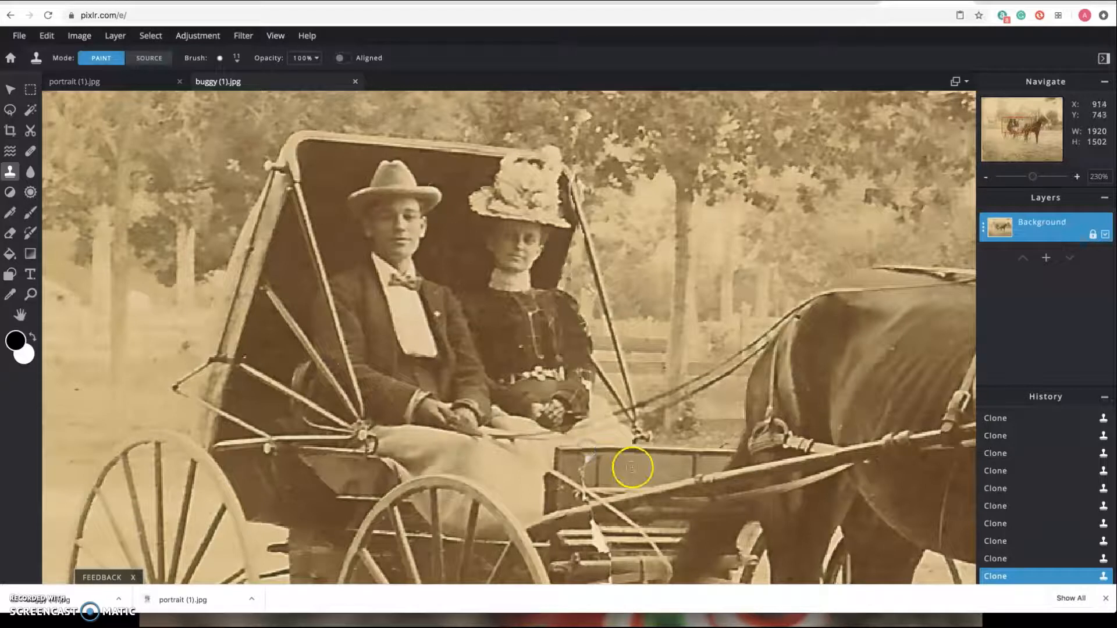
alt+click(623, 469)
click(583, 473)
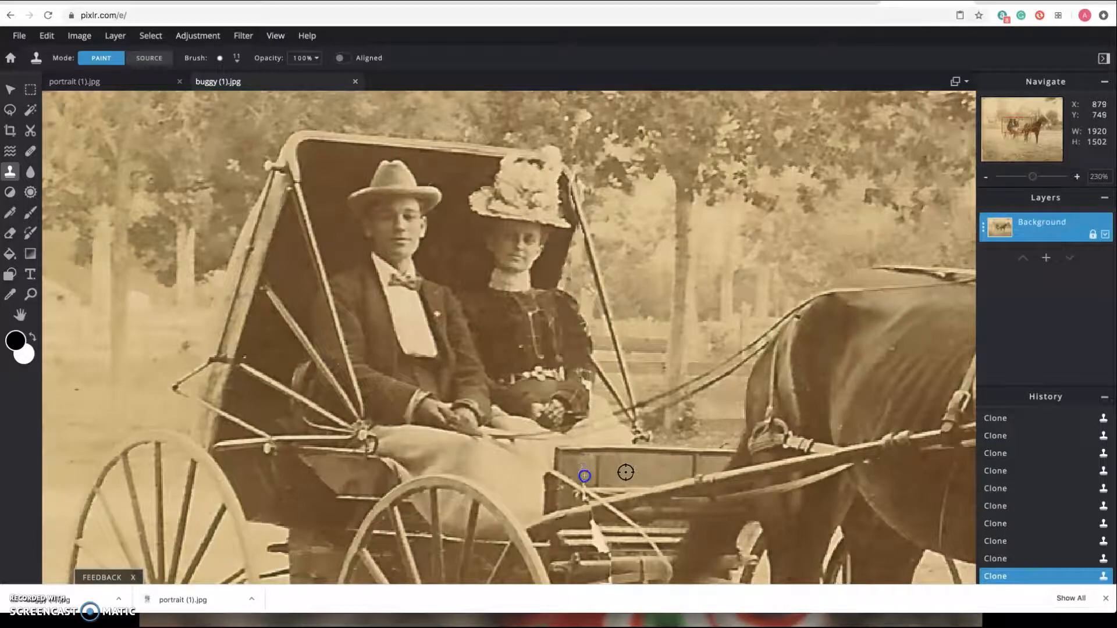
mouse_move(584, 479)
mouse_down()
mouse_move(606, 536)
mouse_move(618, 535)
mouse_move(596, 536)
mouse_up()
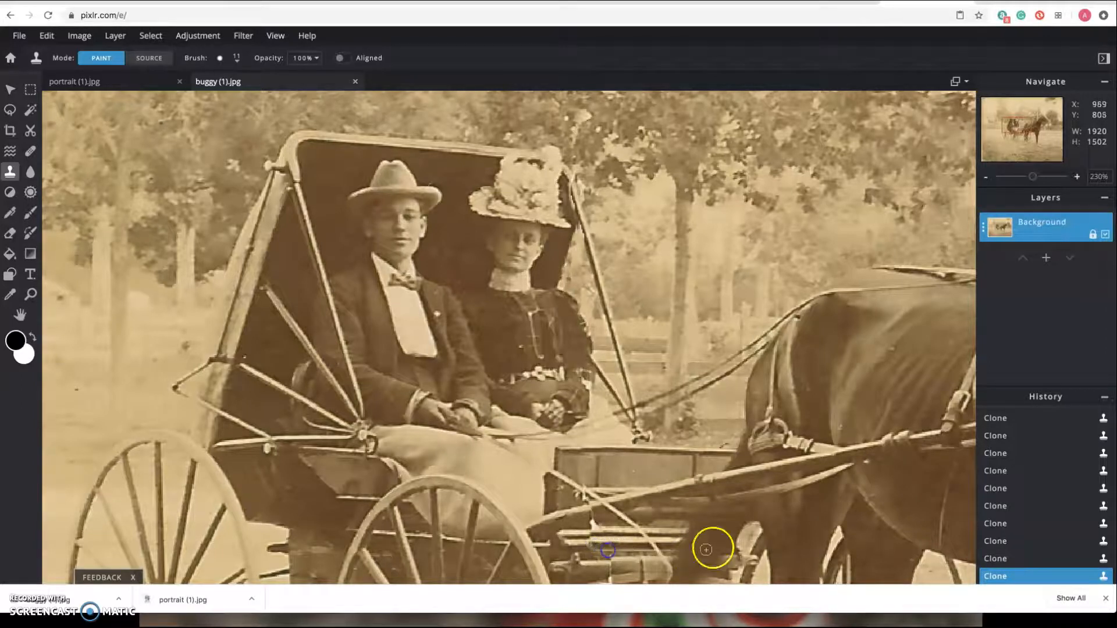
Clone dark undercarriage detail over the white gap below the slats, resampling from both sides of the tear
scroll(658, 516, down, 2)
key(space)
drag(611, 544, 613, 309)
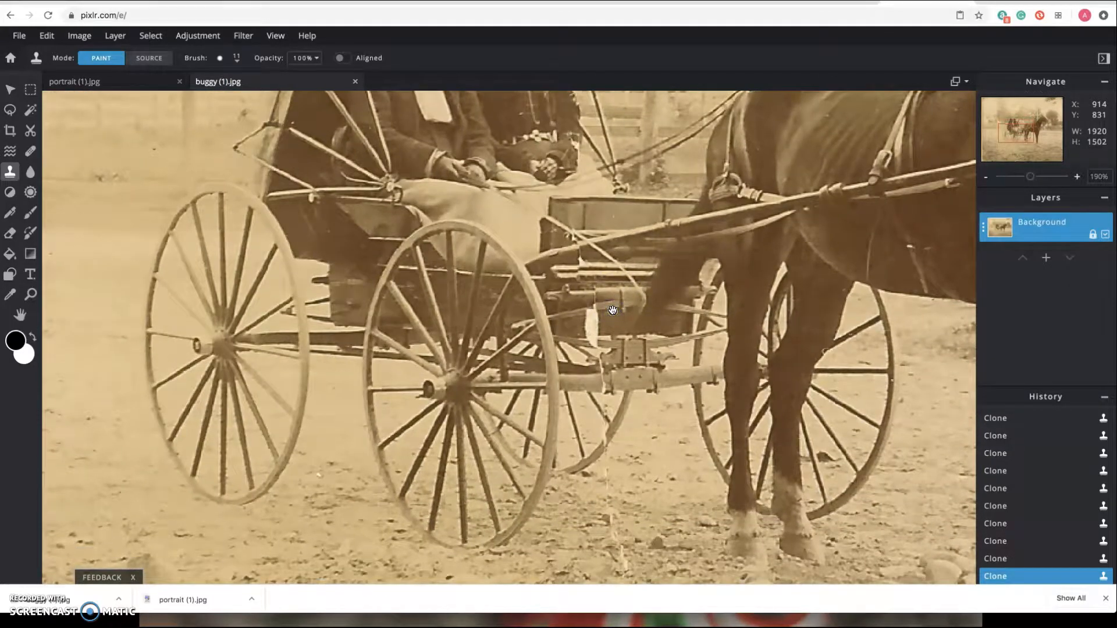
scroll(613, 310, up, 4)
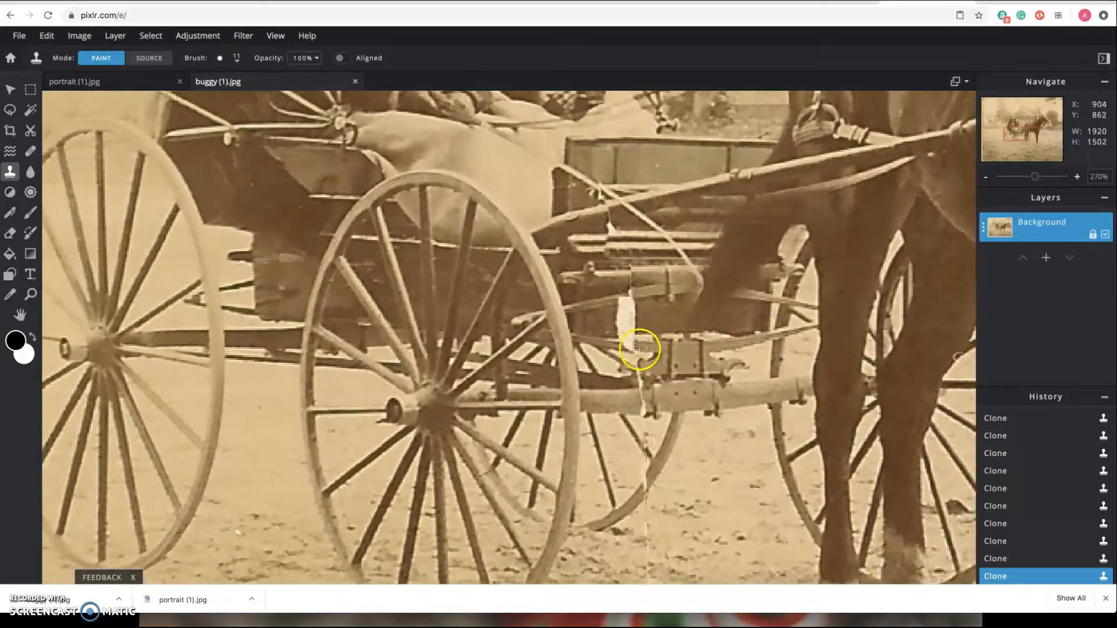
scroll(639, 349, down, 3)
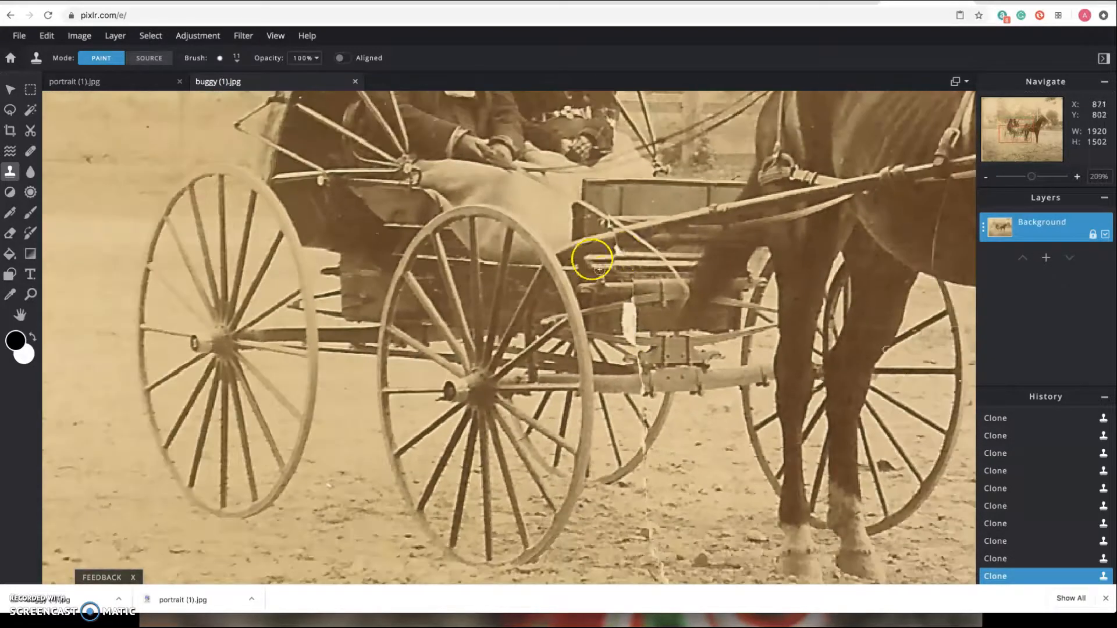
ctrl+click(635, 250)
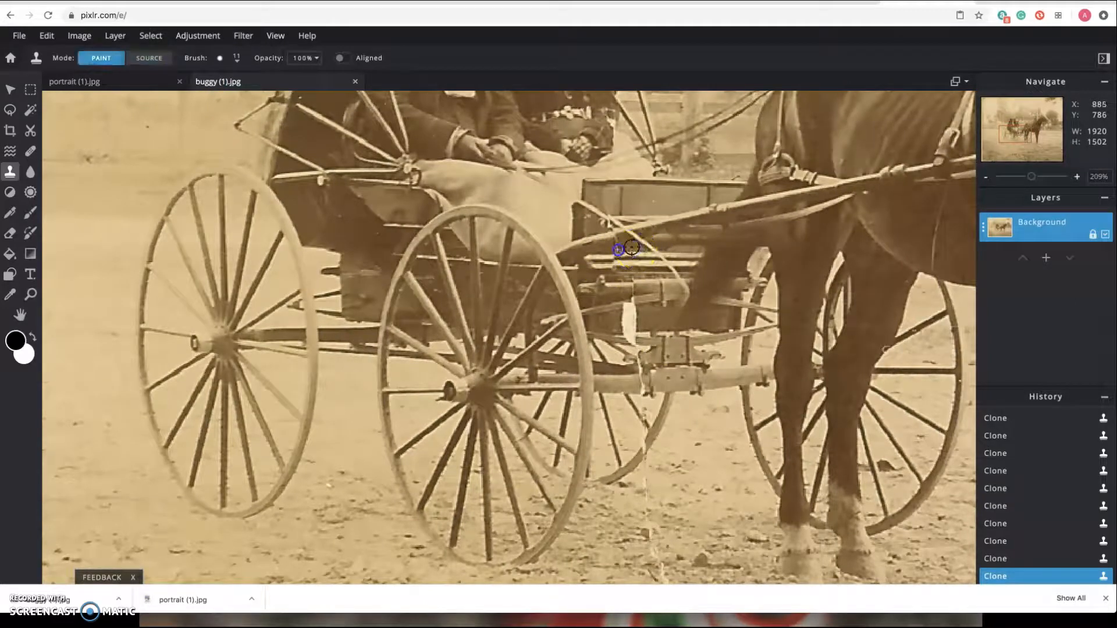
ctrl+click(640, 322)
ctrl+click(614, 308)
ctrl+click(638, 329)
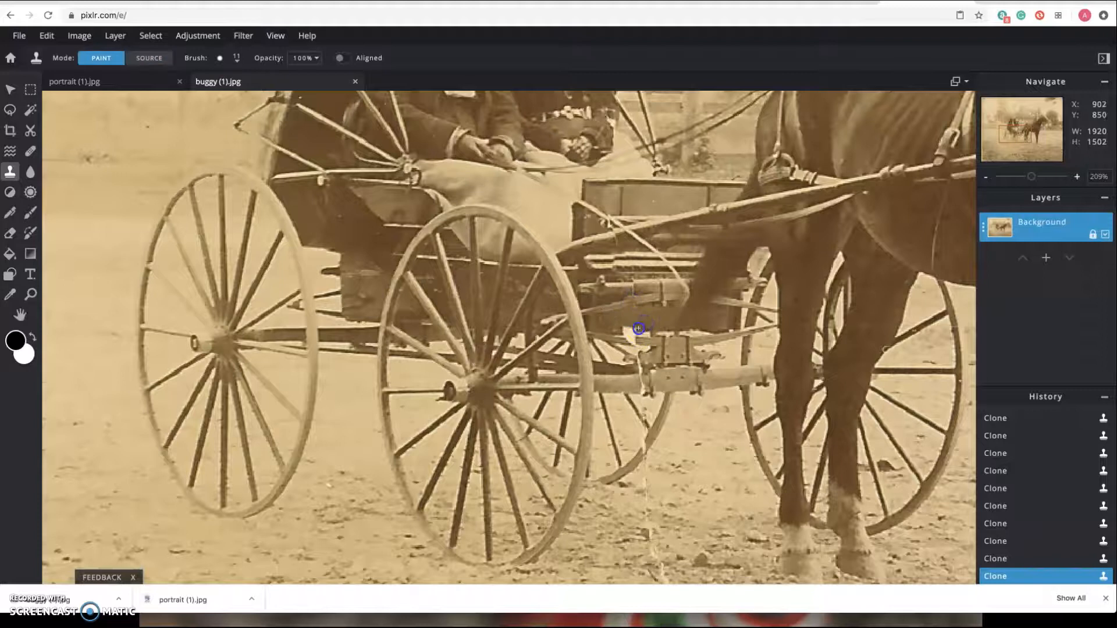
Clone over the tear line through the buggy's front axle, the wheel rim behind it and the ground below
ctrl+click(646, 343)
ctrl+click(636, 385)
mouse_move(646, 429)
mouse_down()
mouse_move(651, 457)
mouse_move(638, 462)
mouse_move(634, 441)
mouse_move(655, 407)
mouse_up()
alt+click(663, 488)
Clone pebbly ground over the tear running down the foreground between the buggy wheel and the grassy patch
mouse_move(663, 488)
mouse_down()
mouse_move(673, 566)
mouse_move(685, 573)
mouse_move(686, 472)
mouse_move(545, 312)
mouse_up()
scroll(682, 571, down, 2)
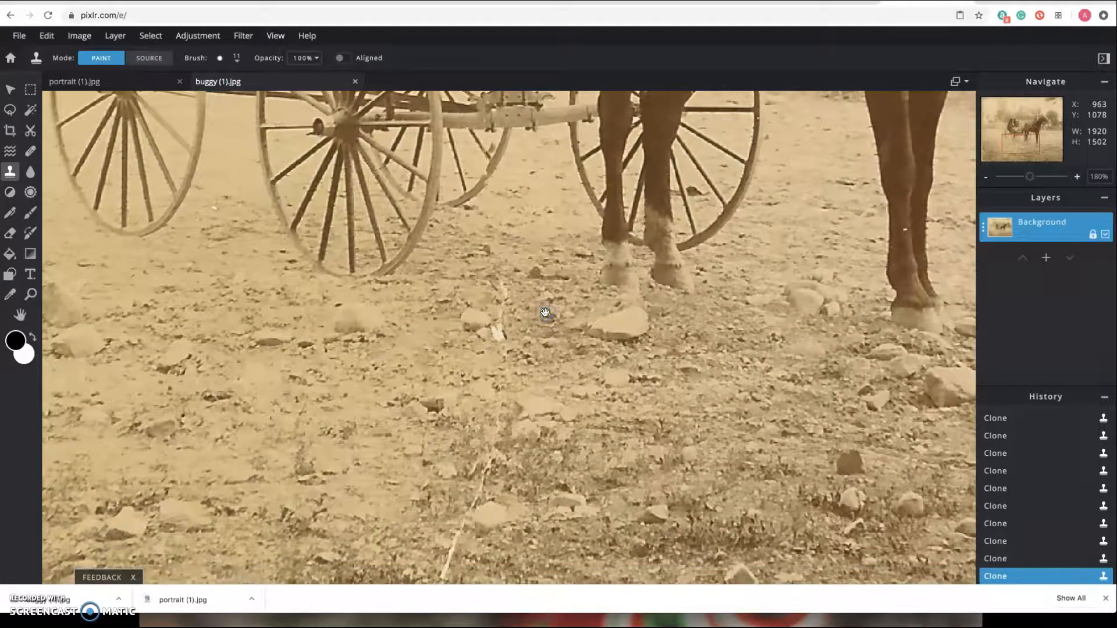
alt+click(524, 289)
click(523, 291)
mouse_move(523, 341)
mouse_down()
mouse_move(494, 451)
mouse_move(467, 569)
mouse_up()
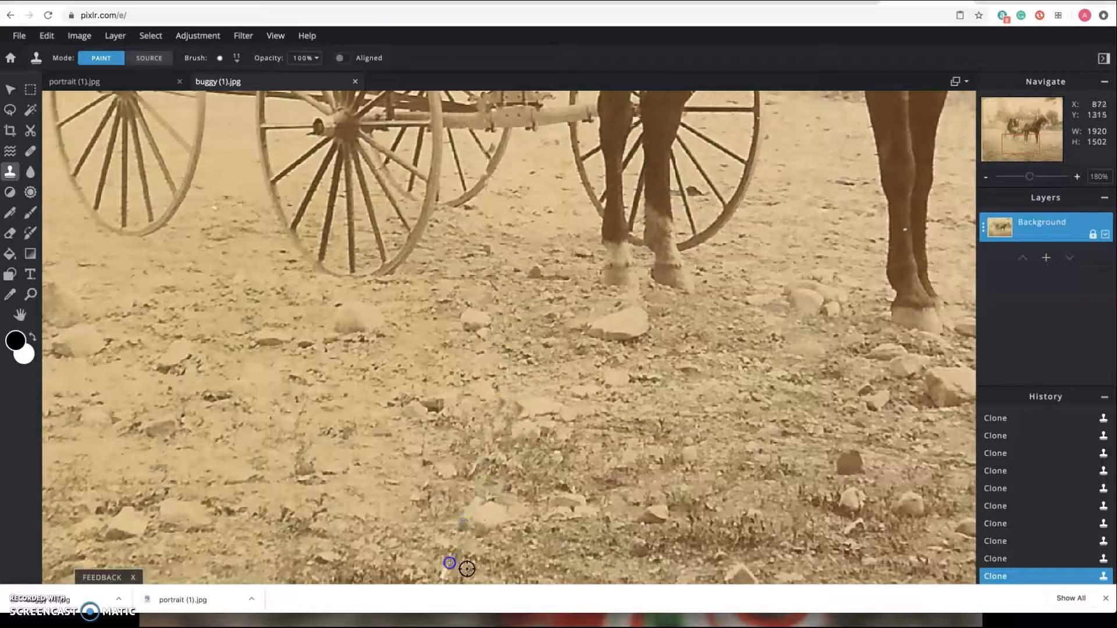
Clone grassy ground over the remaining white torn patch near the photo's lower edge
key(ctrl+minus)
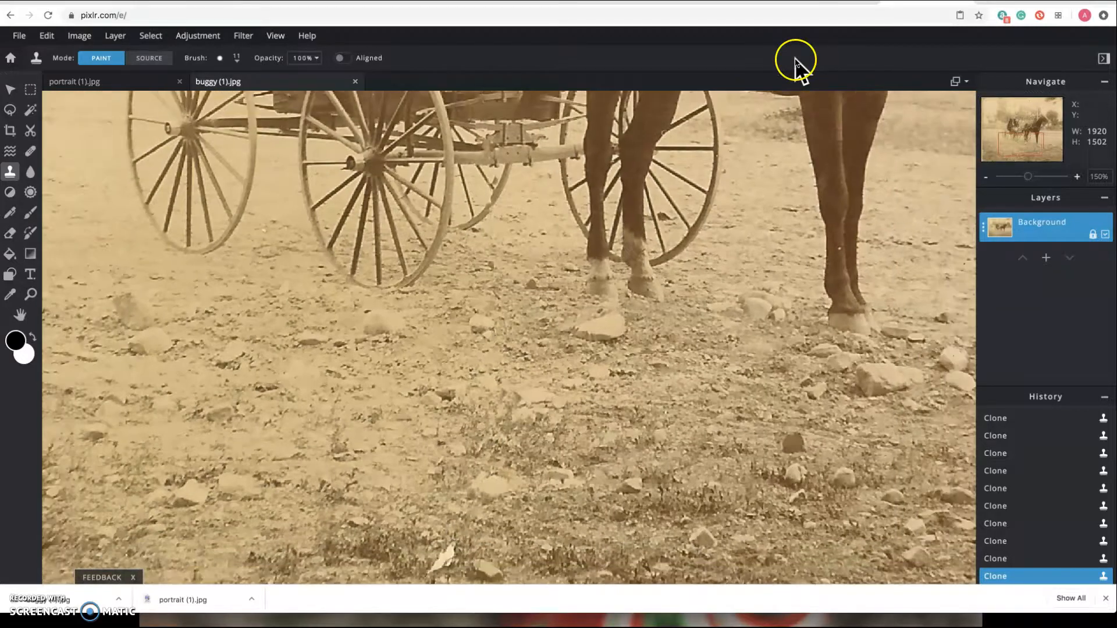
key(ctrl+minus)
key(alt)
alt+click(472, 512)
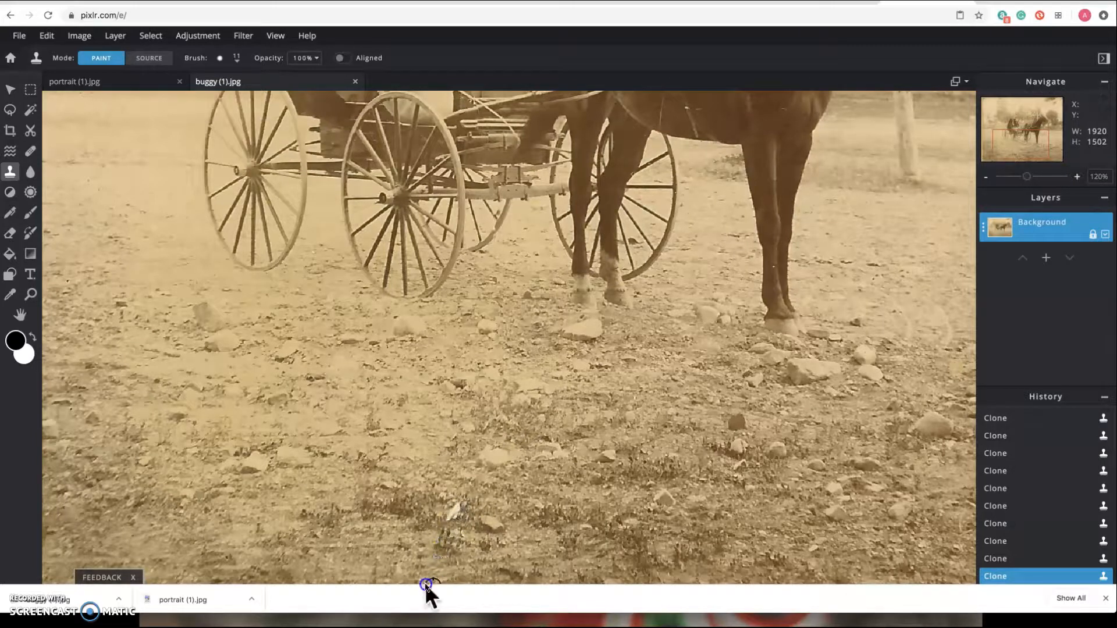
drag(441, 498, 451, 518)
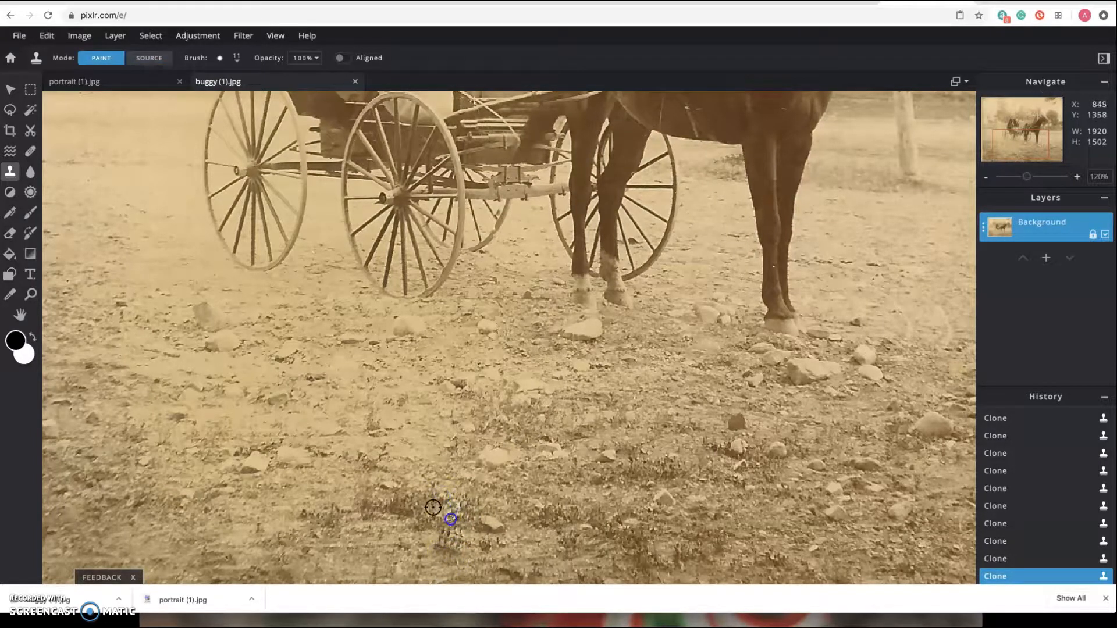
Enlarge the clone brush to 89 px
scroll(567, 407, down, 3)
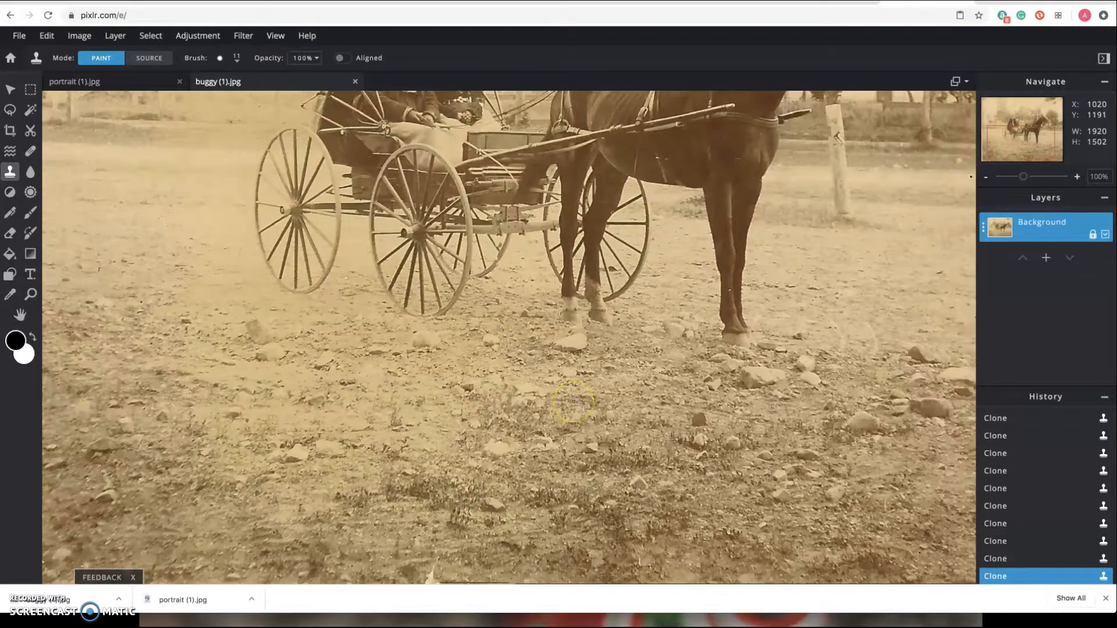
scroll(564, 425, down, 3)
scroll(541, 547, up, 5)
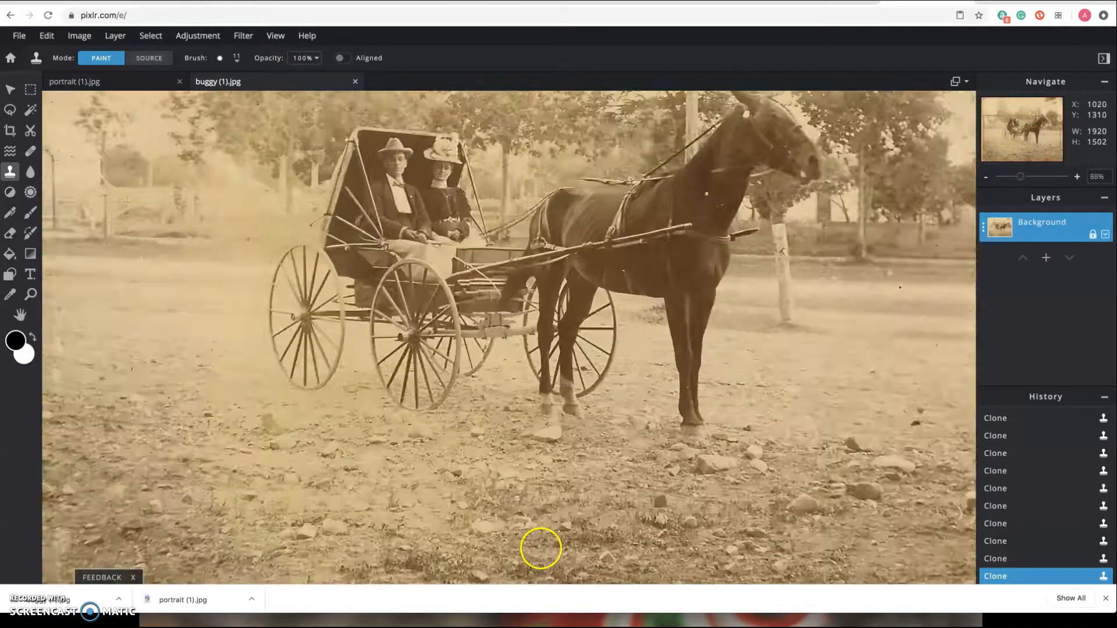
scroll(317, 510, down, 3)
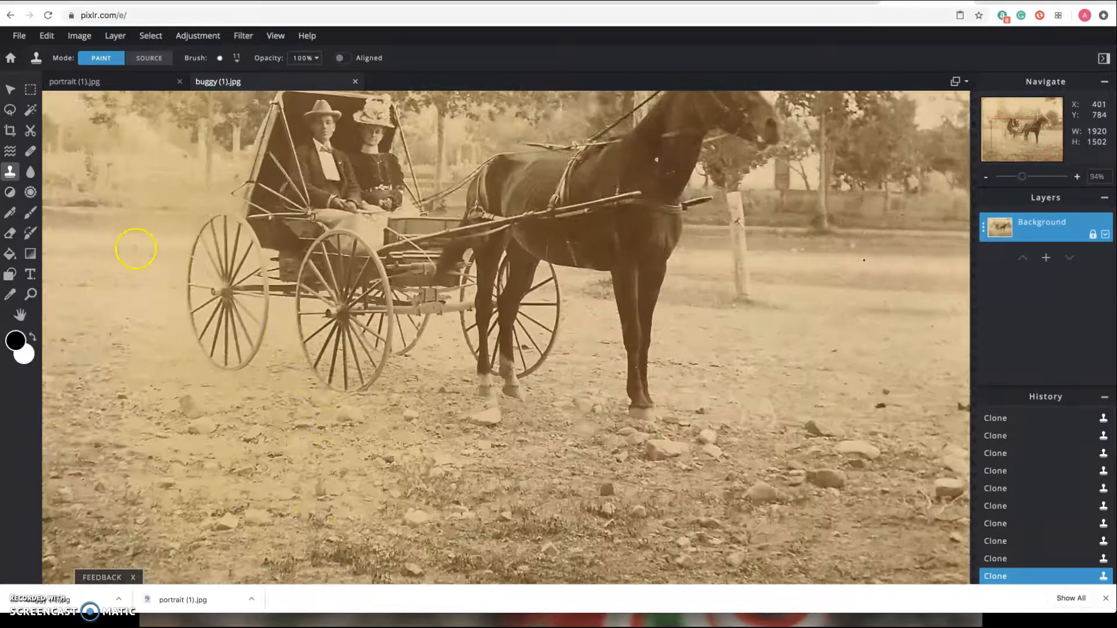
scroll(134, 250, up, 1)
click(237, 57)
click(242, 61)
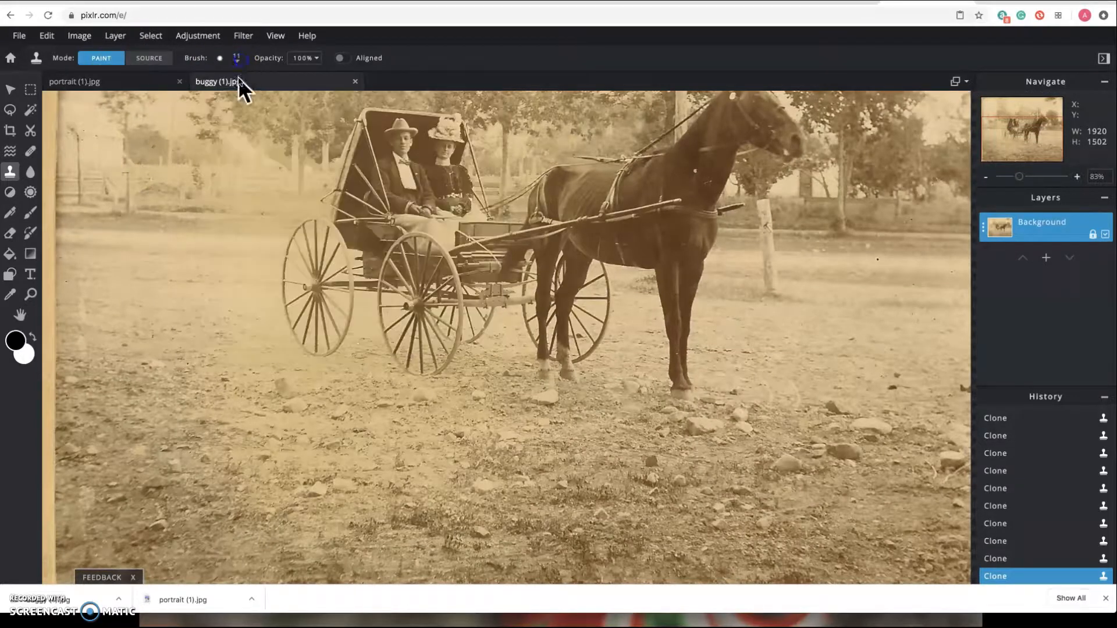
click(238, 58)
drag(226, 100, 233, 100)
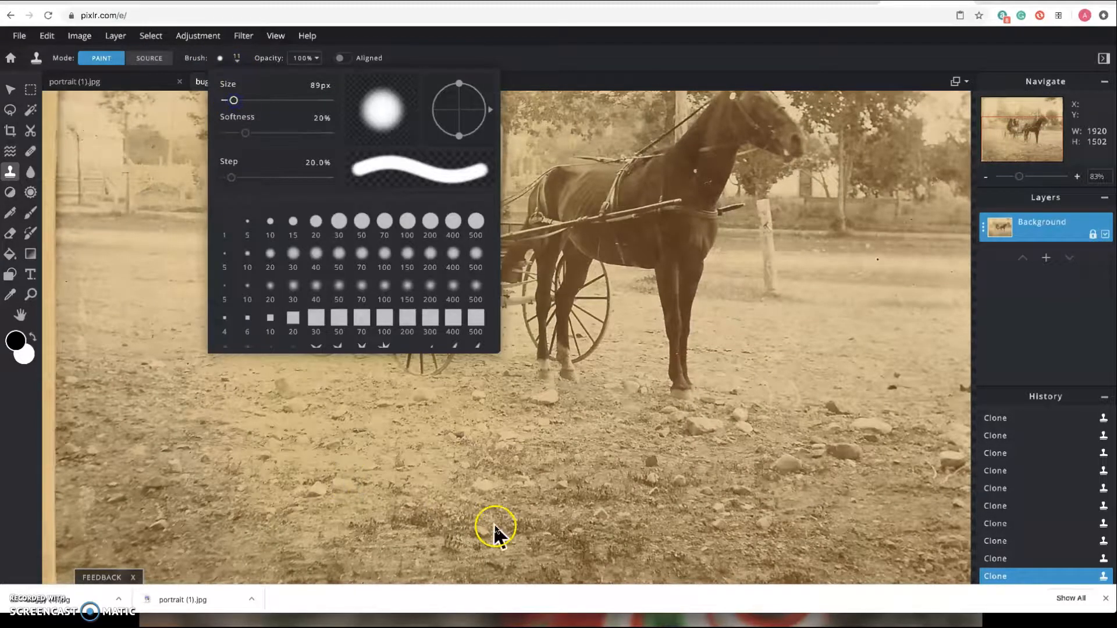
click(491, 558)
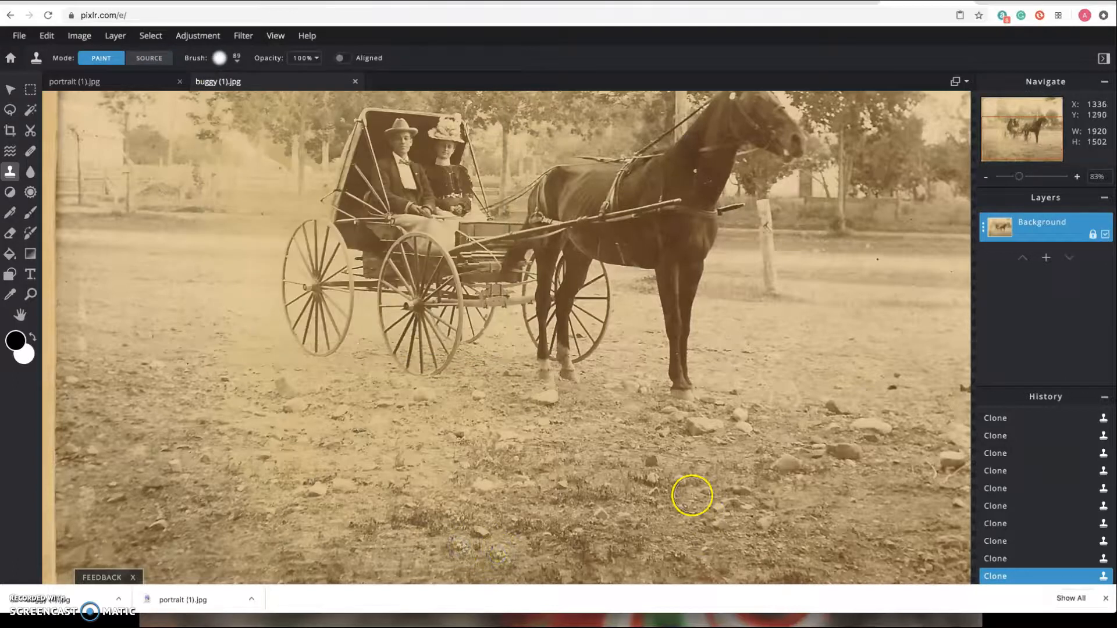
Clone clear road over the black speck in front of the horse, undoing the first misplaced stroke
drag(797, 369, 572, 480)
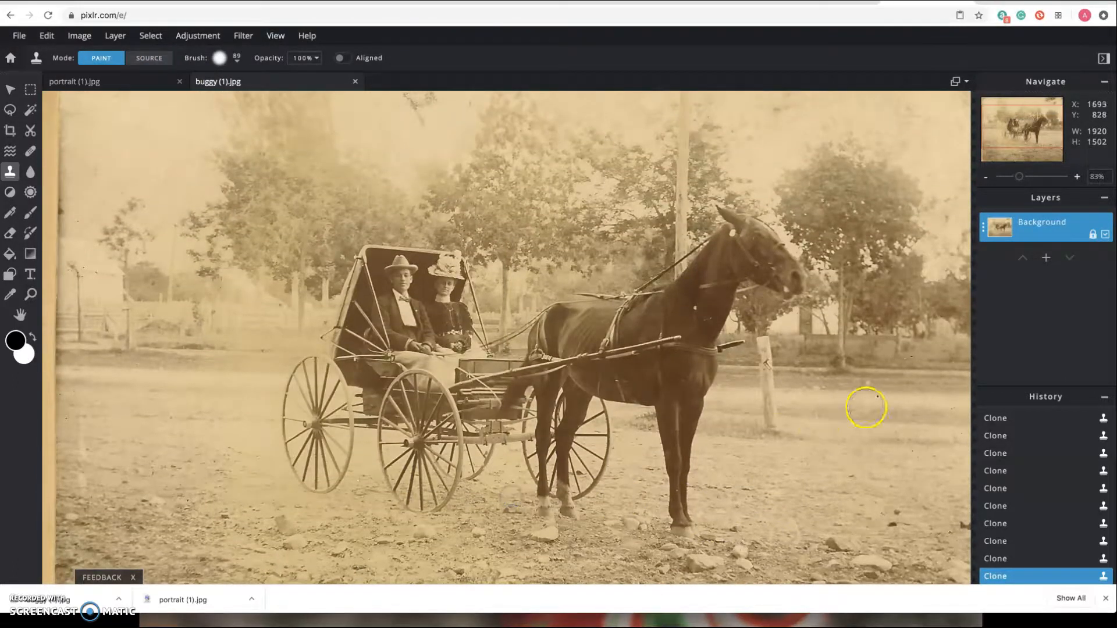
click(946, 383)
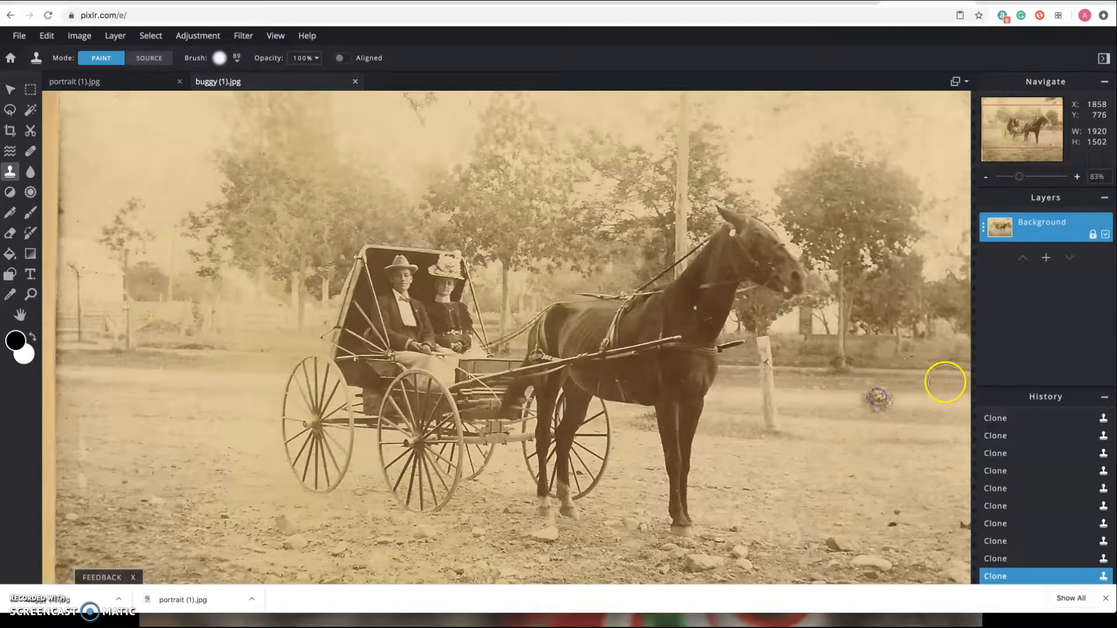
key(ctrl+z)
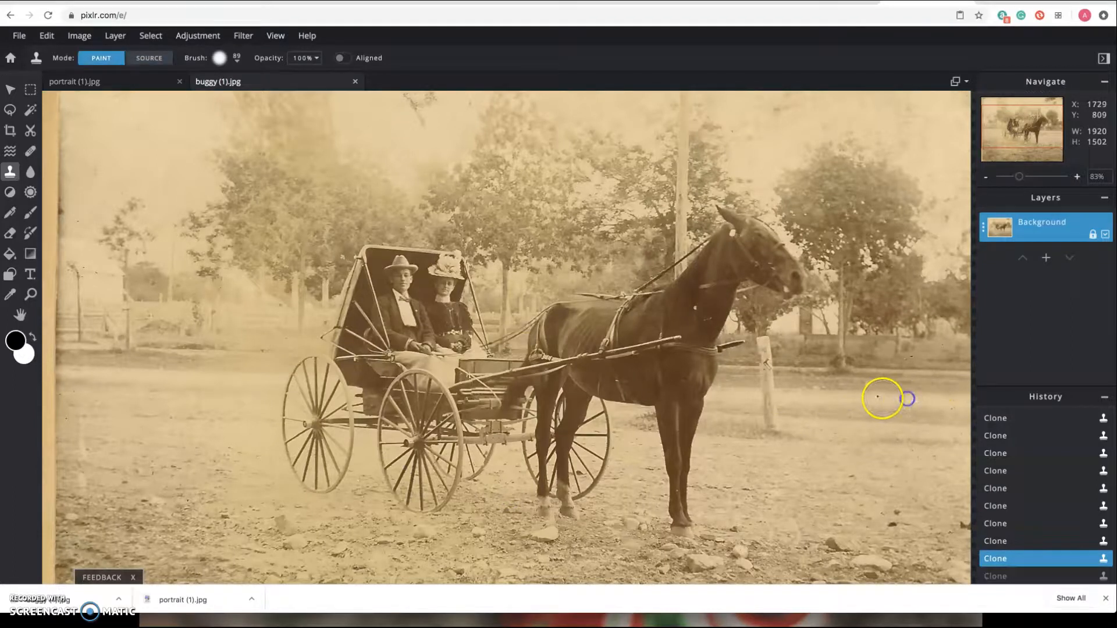
click(950, 391)
alt+click(925, 357)
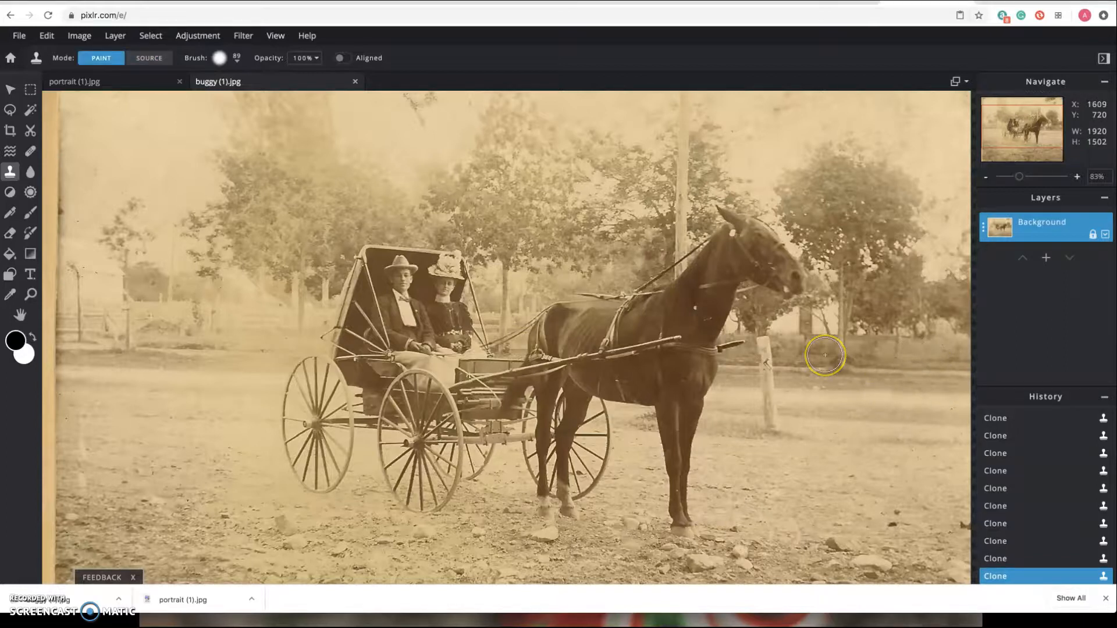
Clone clean sky over the thin vertical tear line at the top of the photo
scroll(825, 355, down, 5)
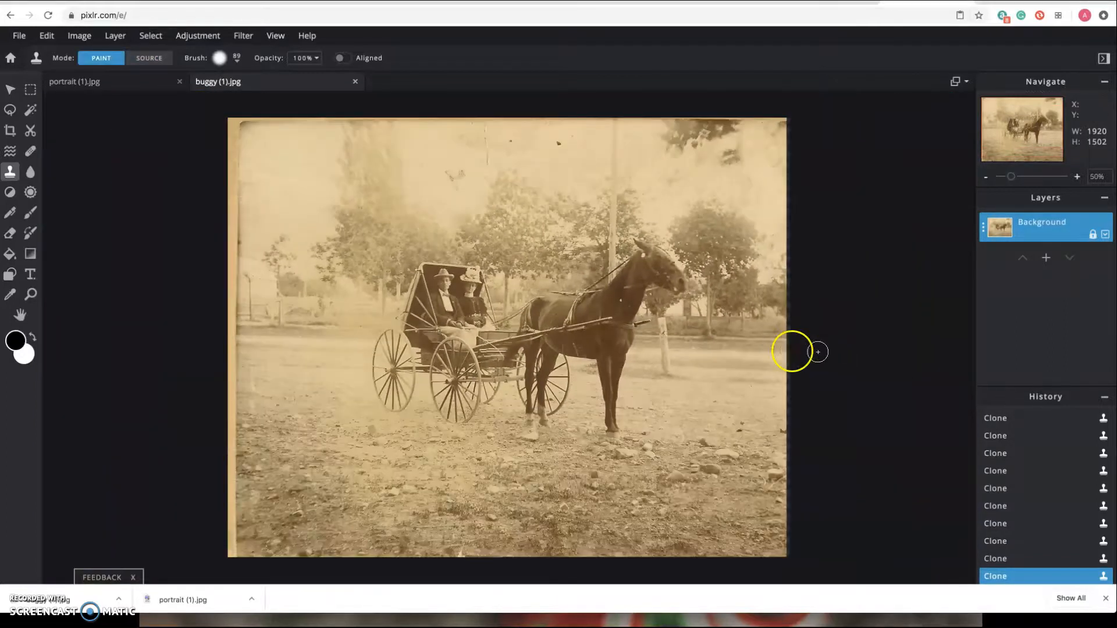
key(alt)
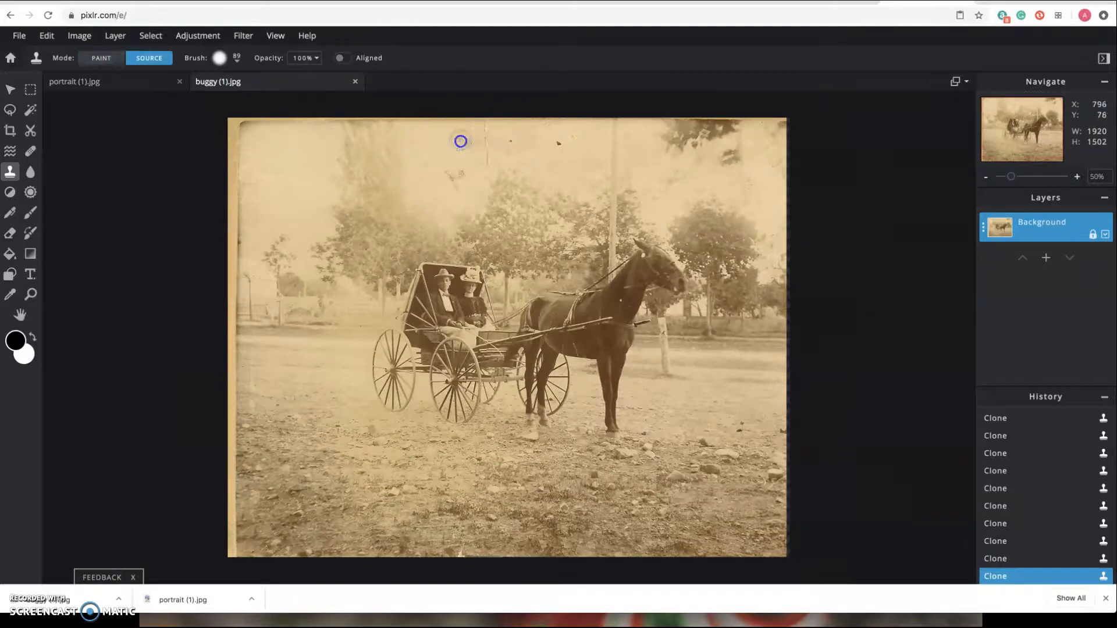
alt+click(460, 141)
alt+click(482, 138)
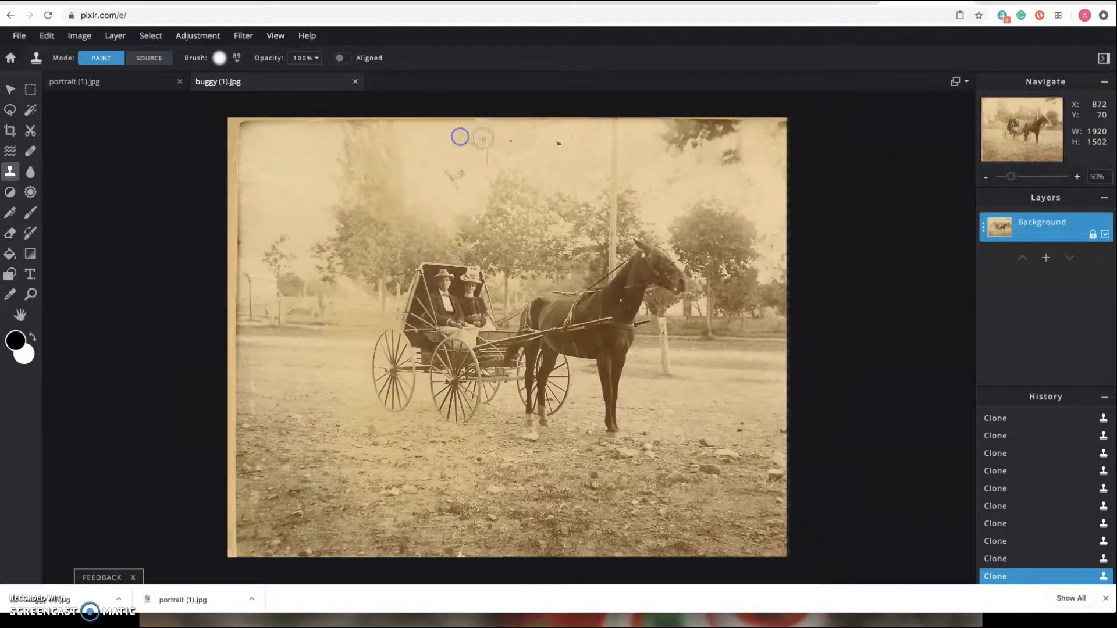
Clone clean sky over the dark specks above the treetops, resampling the sky beside them
alt+click(585, 142)
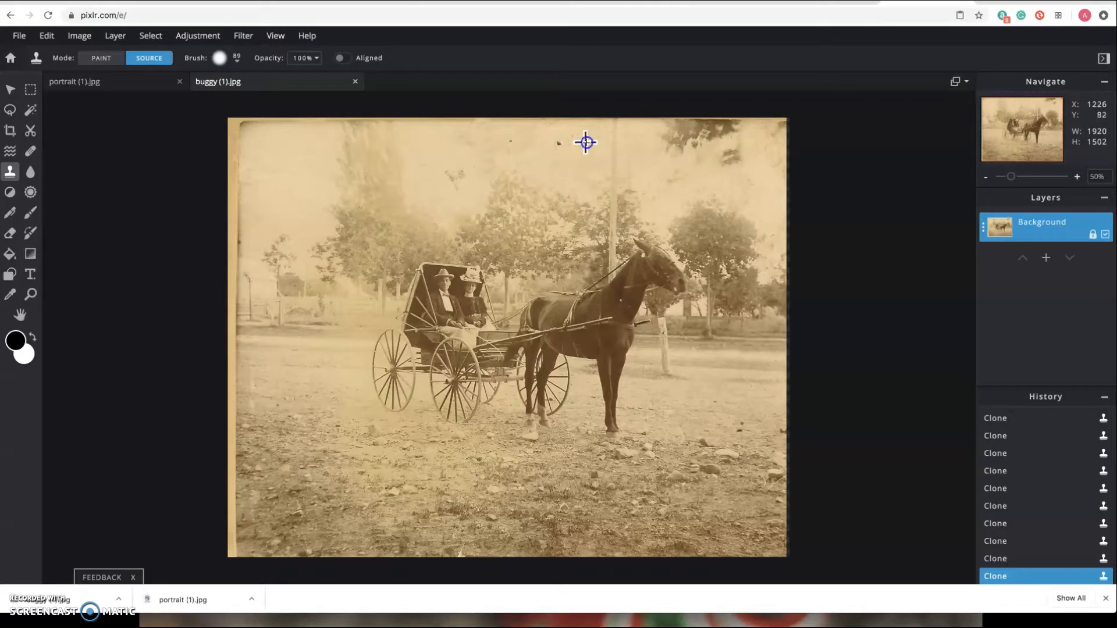
key(alt)
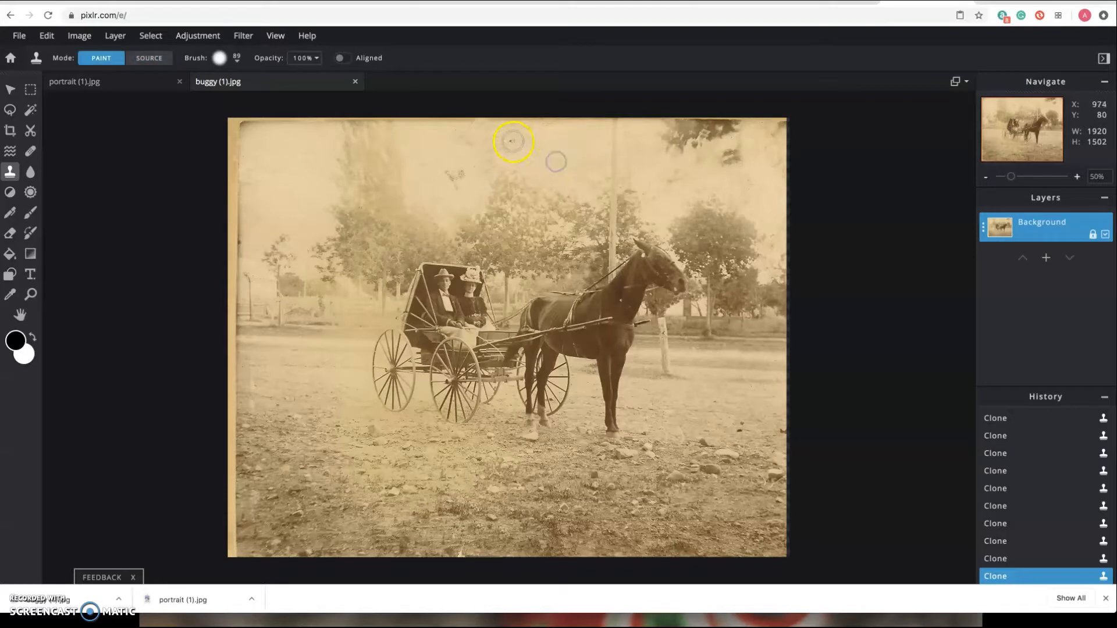
alt+click(555, 140)
click(520, 177)
drag(520, 178, 528, 180)
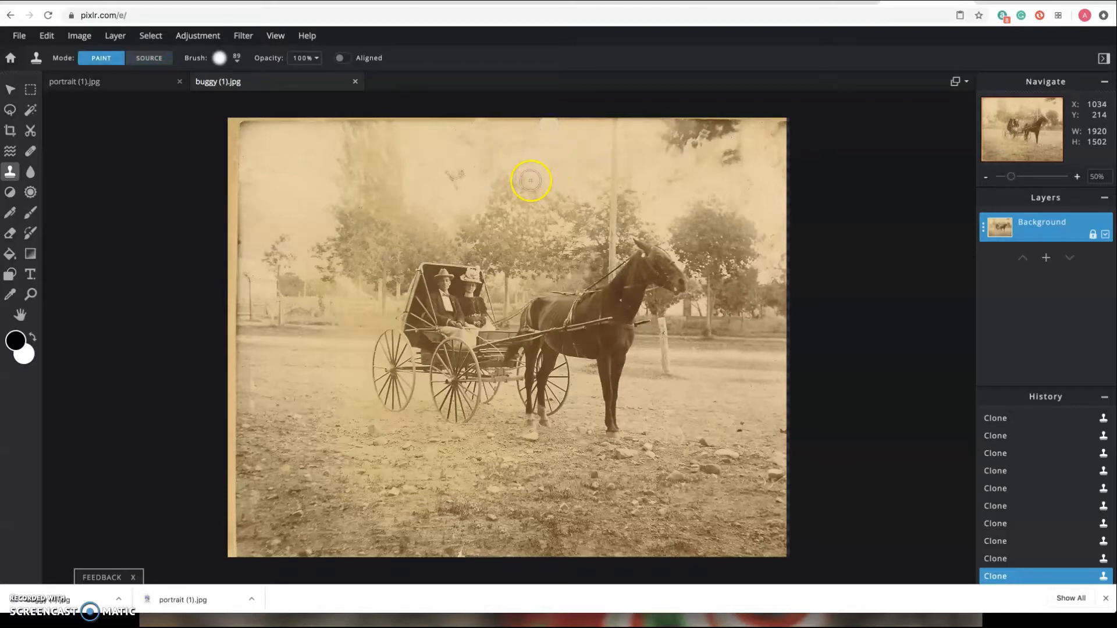